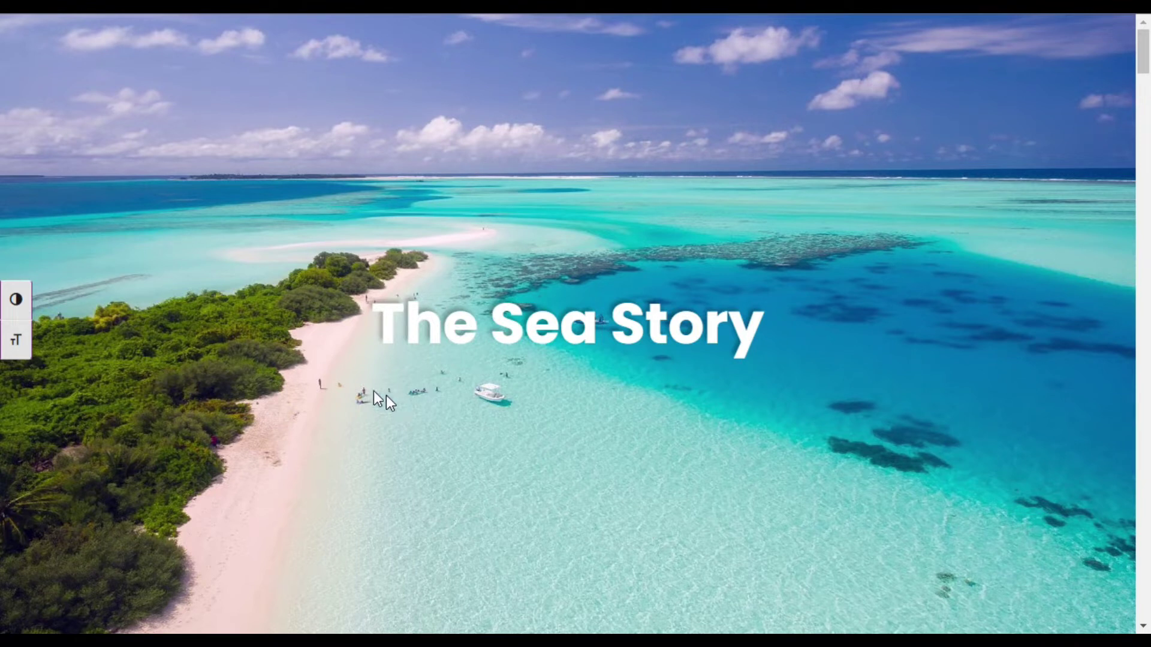
Examine the finished Sea Story page, including its fixed hero background and alternating text and image sections.
scroll(332, 384, "down", 10)
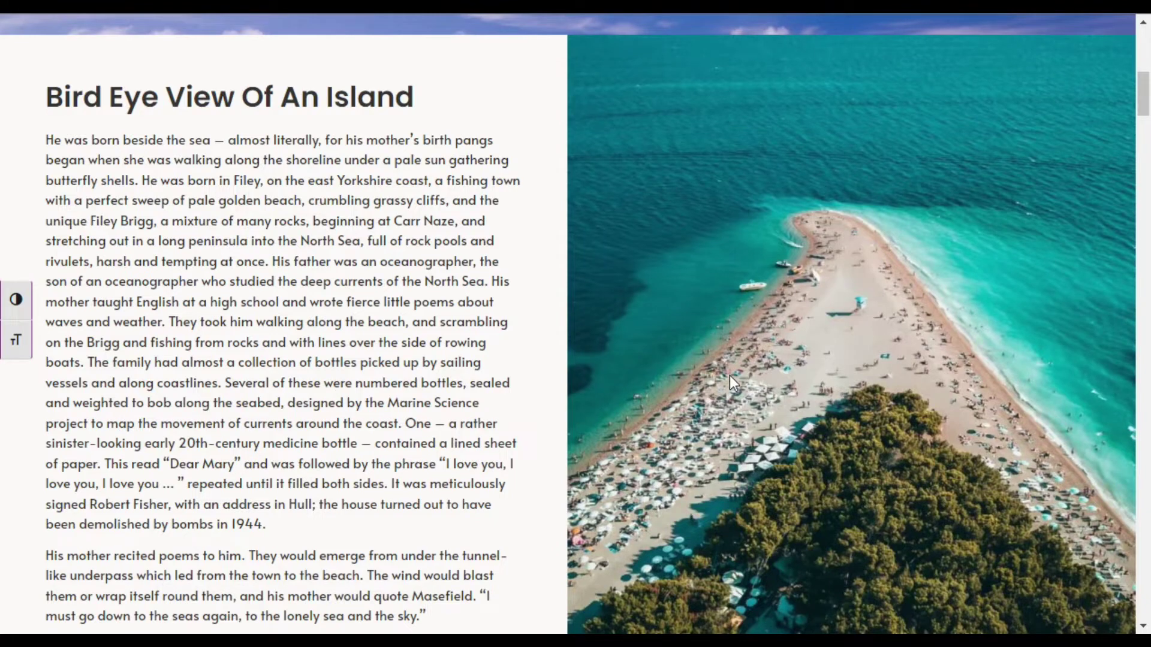
scroll(450, 448, "down", 12)
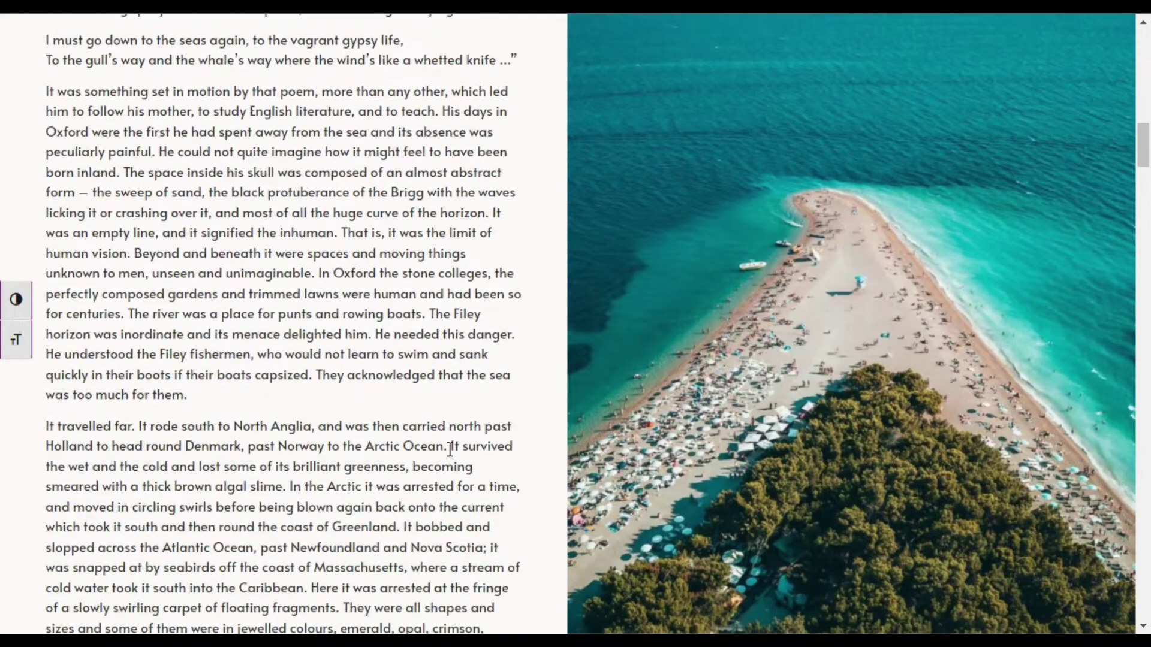
scroll(450, 448, "down", 14)
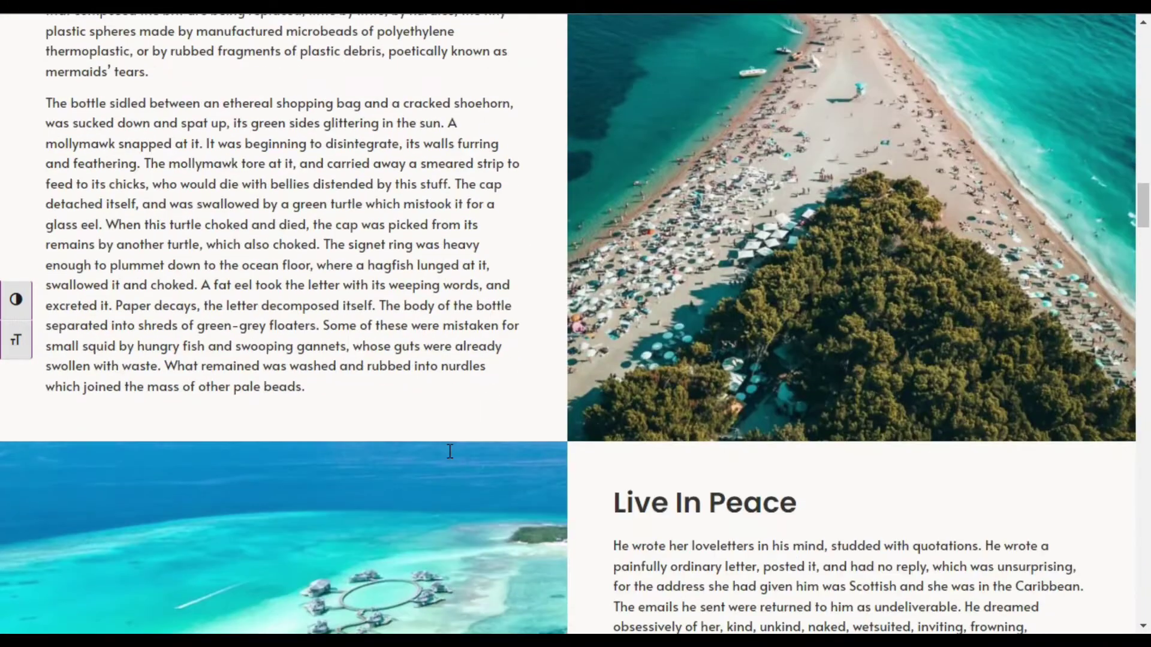
scroll(450, 452, "up", 20)
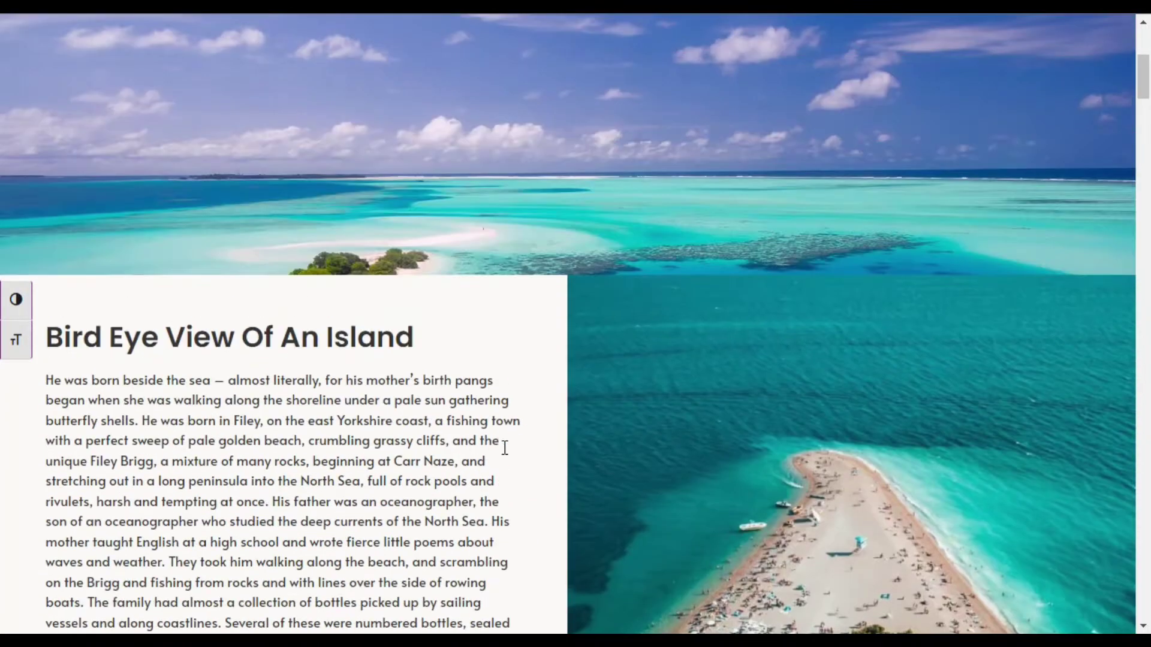
scroll(611, 170, "down", 4)
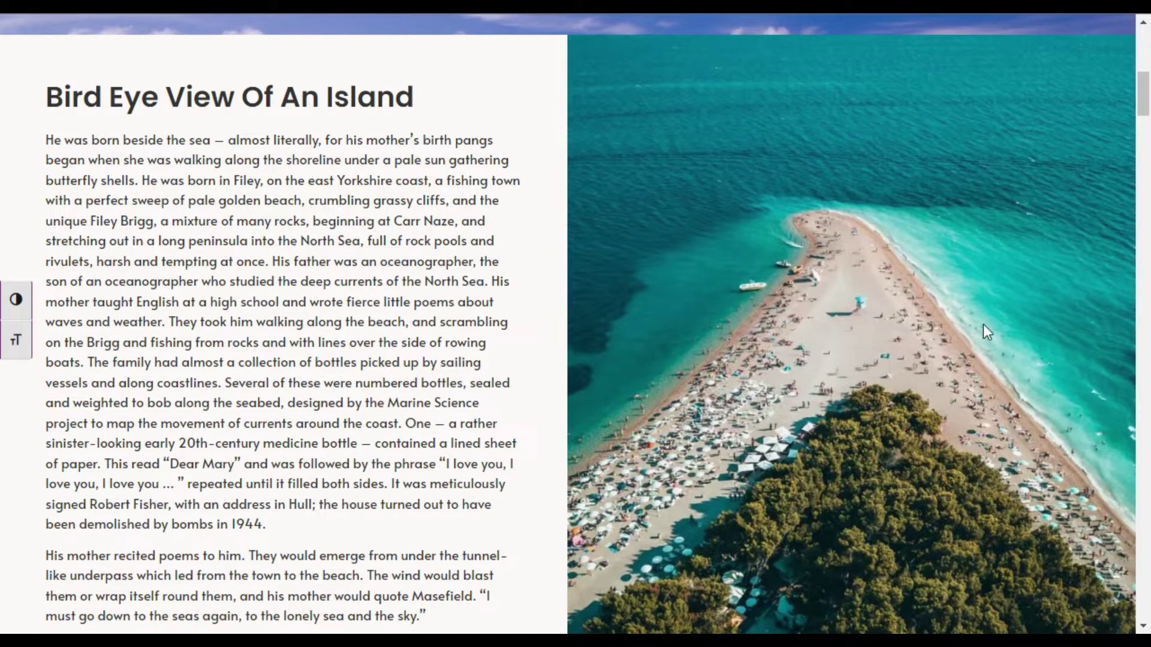
left_click_drag(752, 301, 769, 326)
scroll(475, 197, "down", 6)
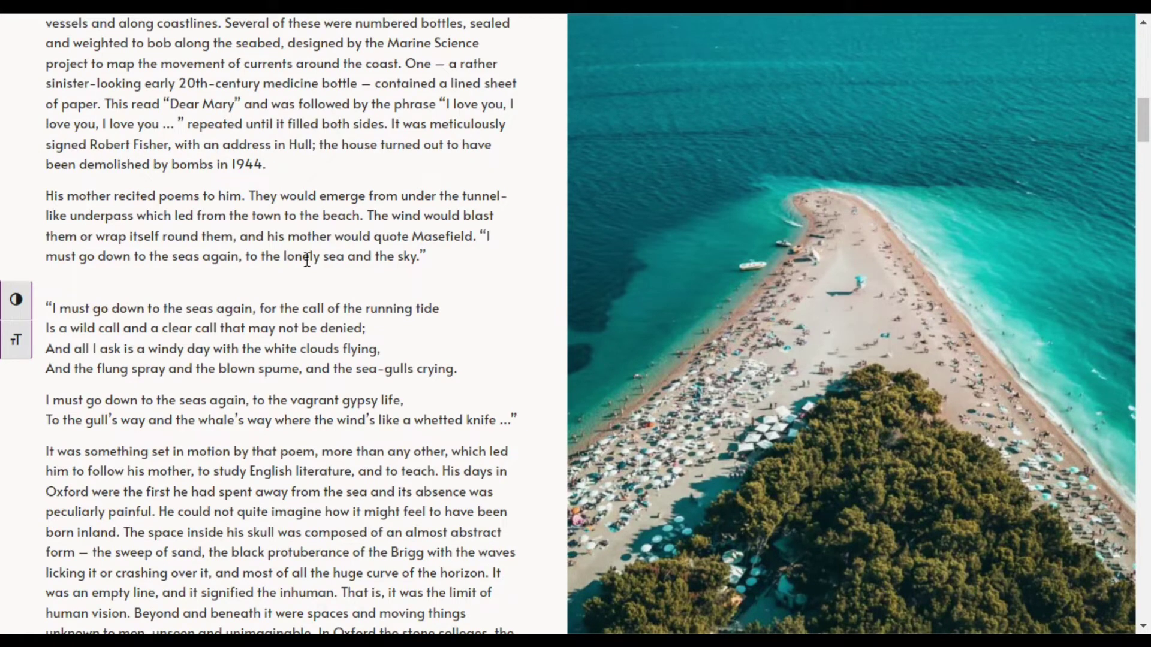
scroll(484, 170, "down", 20)
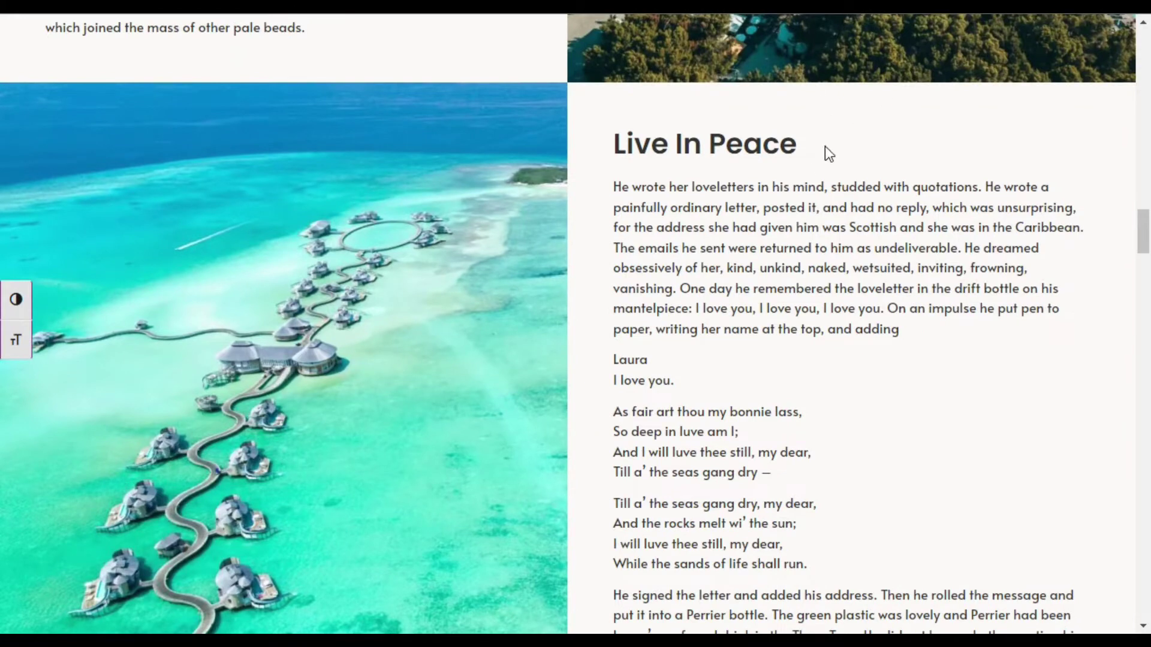
scroll(568, 280, "down", 2)
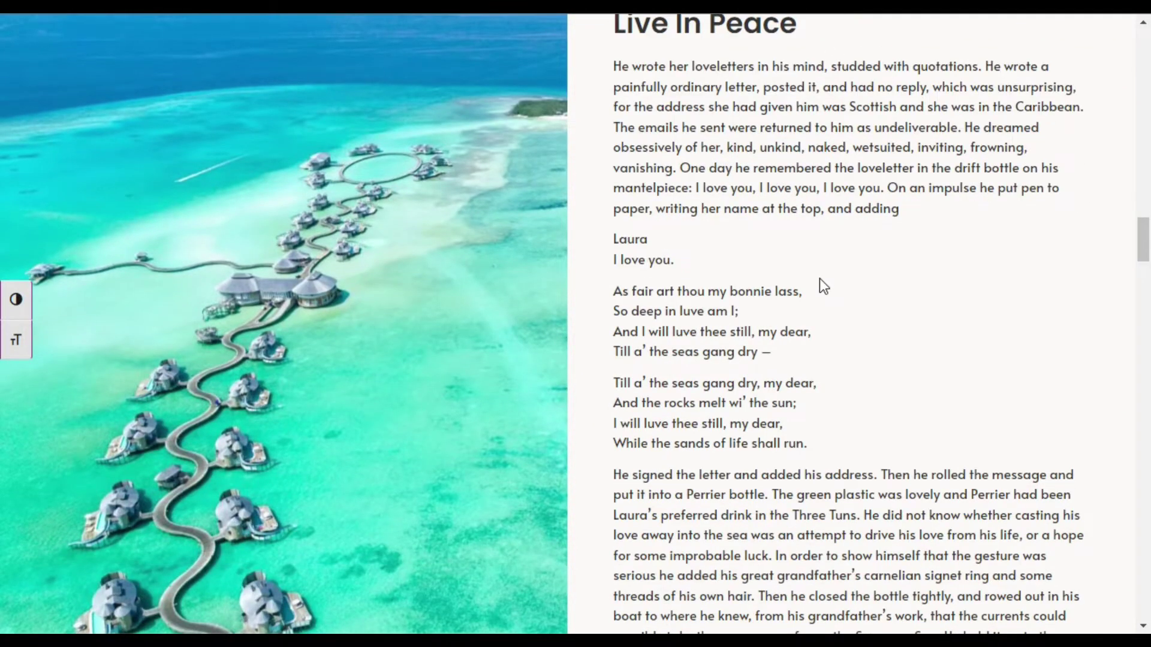
scroll(815, 302, "down", 15)
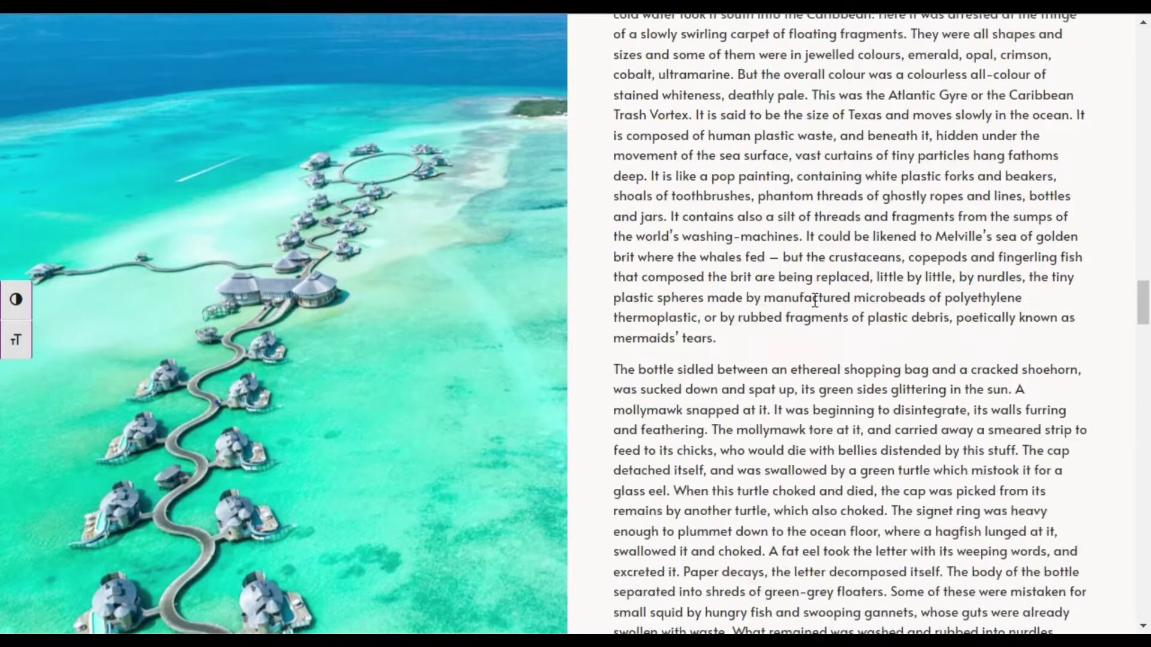
scroll(815, 301, "down", 20)
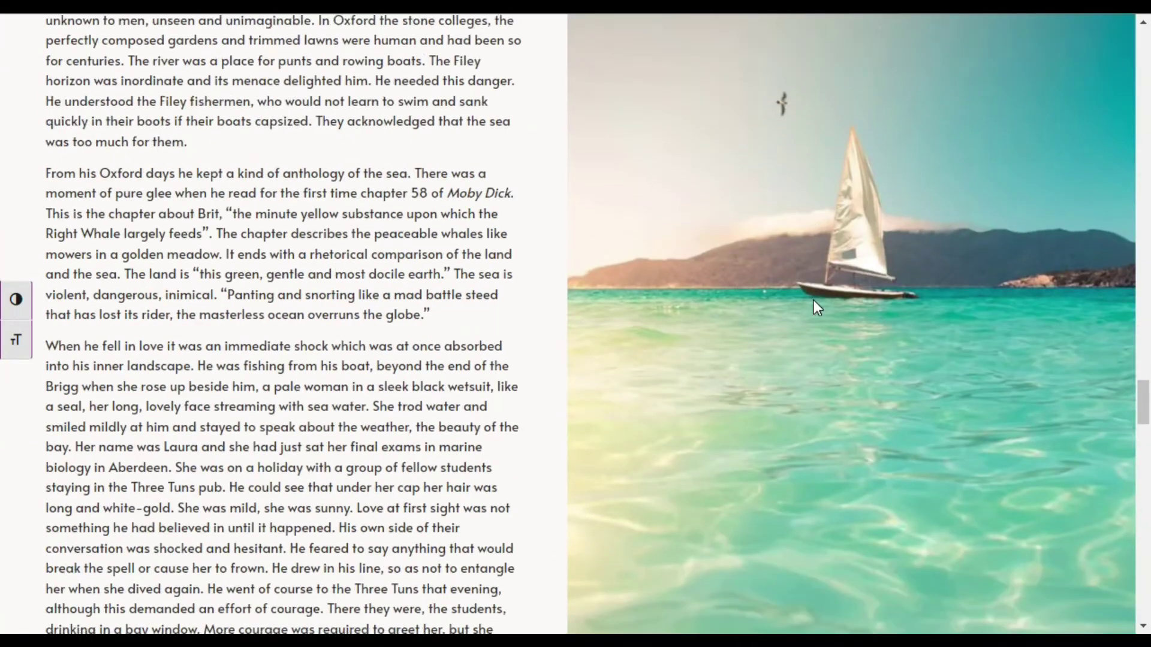
scroll(814, 301, "down", 20)
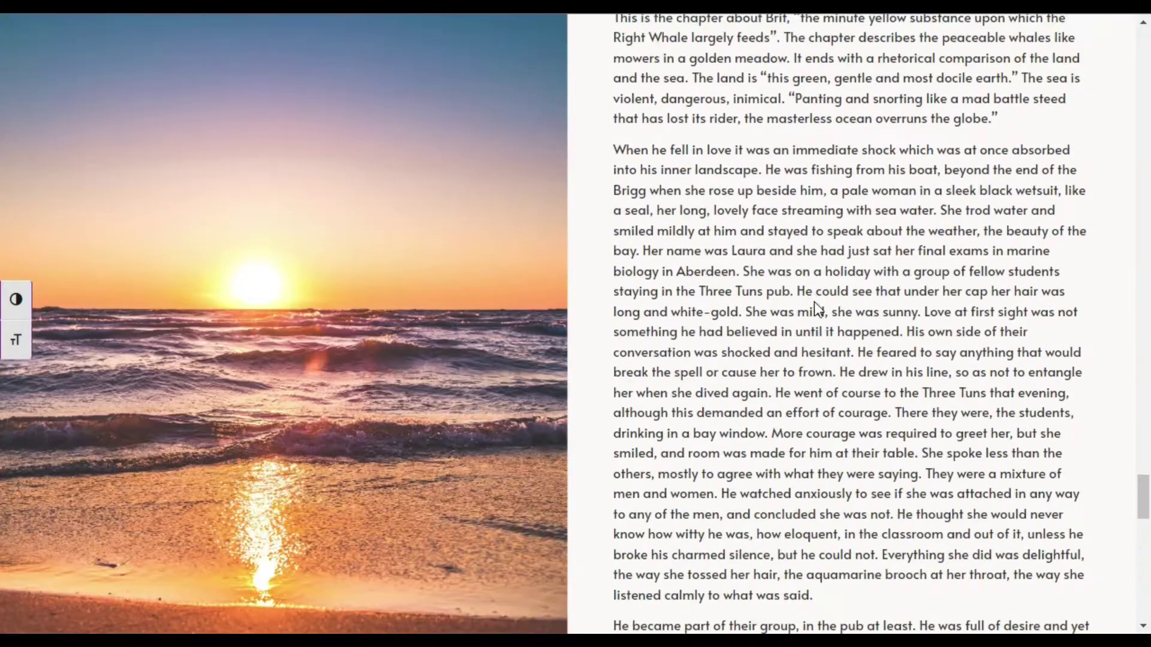
scroll(814, 300, "down", 15)
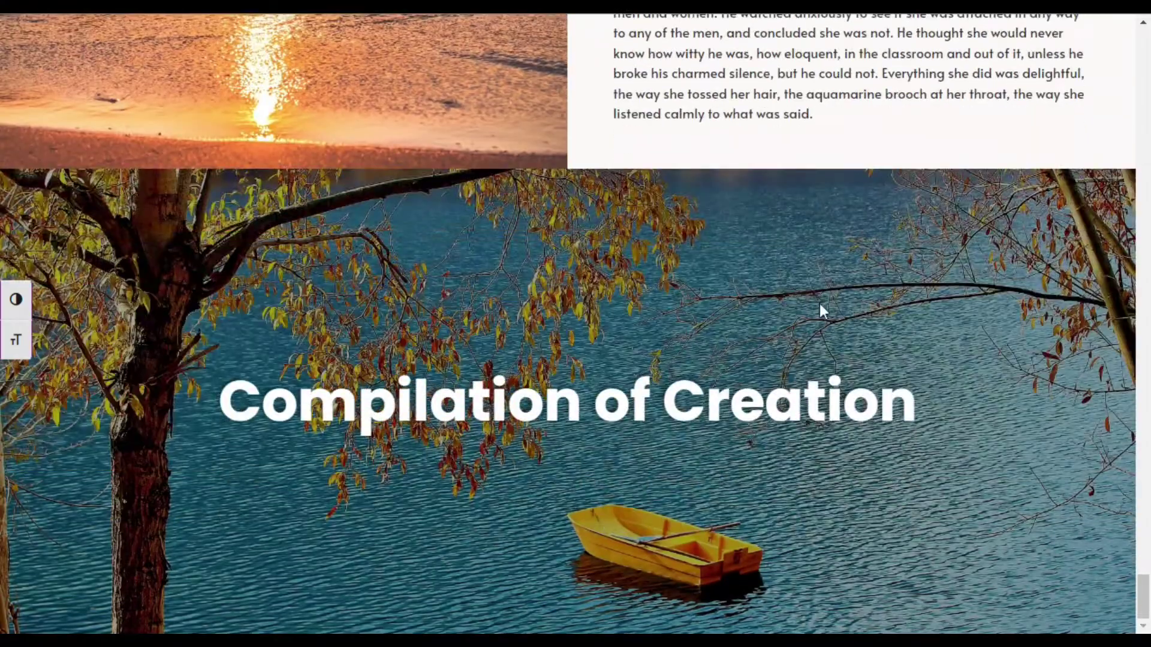
scroll(818, 303, "up", 8)
scroll(822, 303, "up", 20)
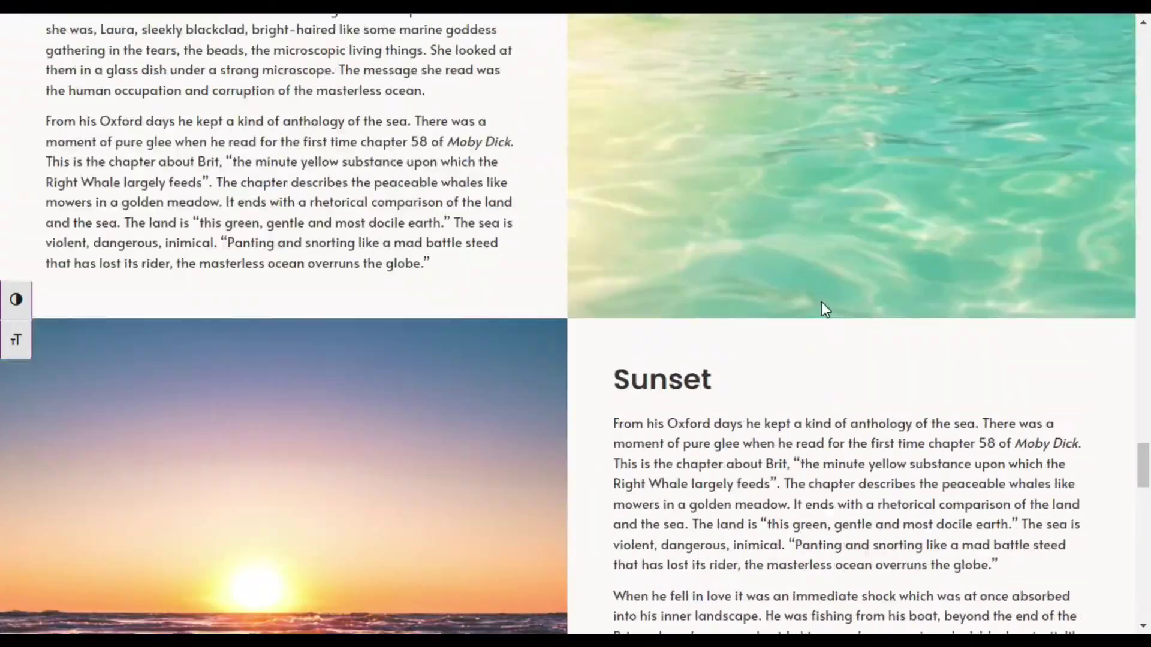
scroll(821, 291, "up", 13)
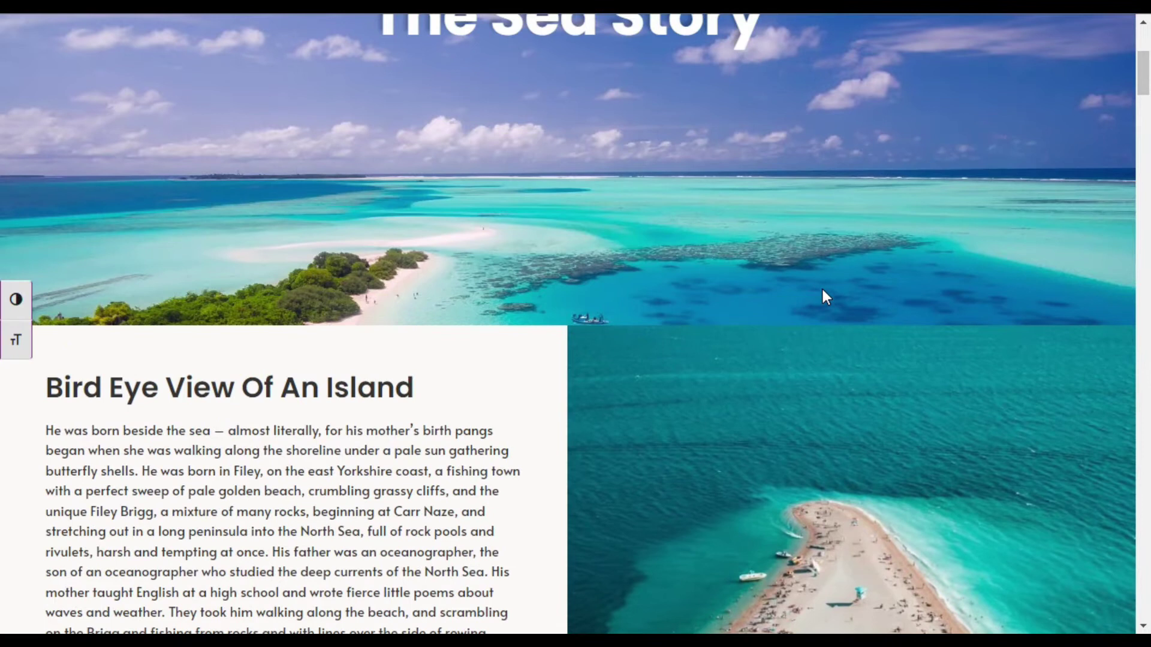
scroll(822, 290, "up", 5)
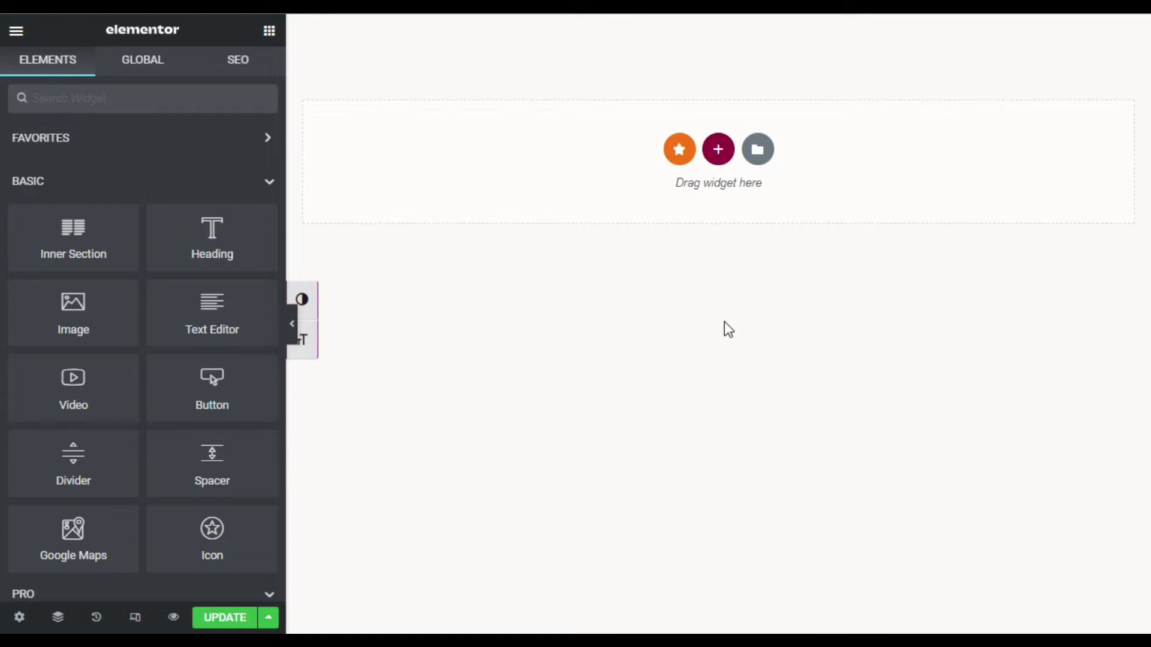
Add a single-column section with its height set to Fit To Screen and column position Middle.
left_click(716, 148)
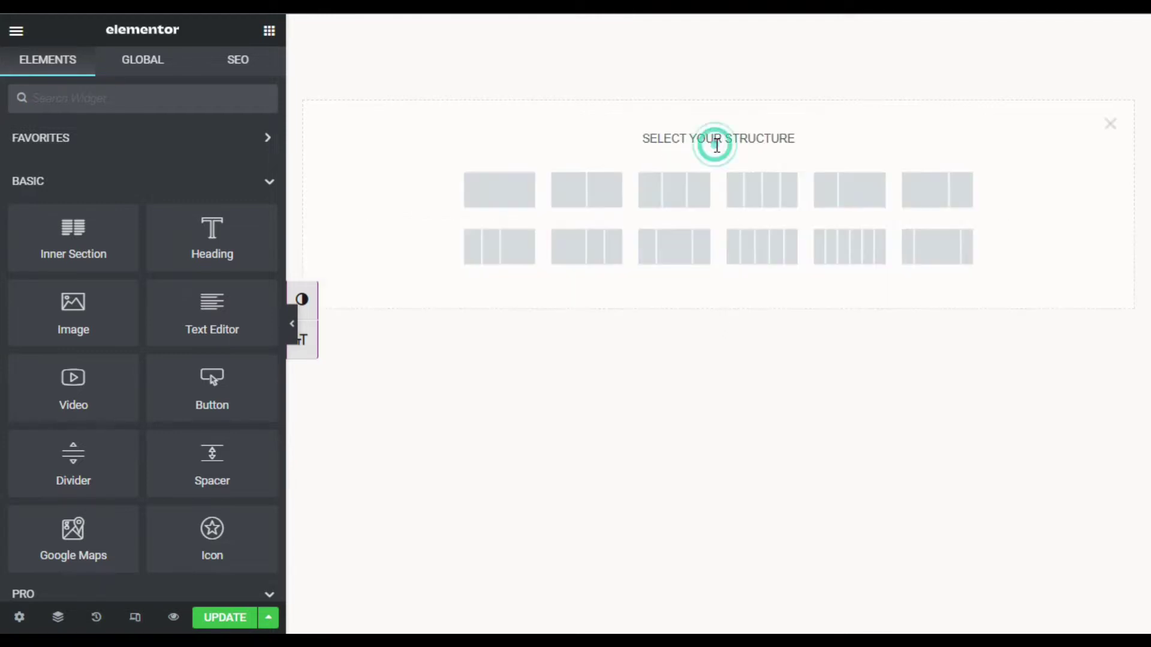
left_click(494, 201)
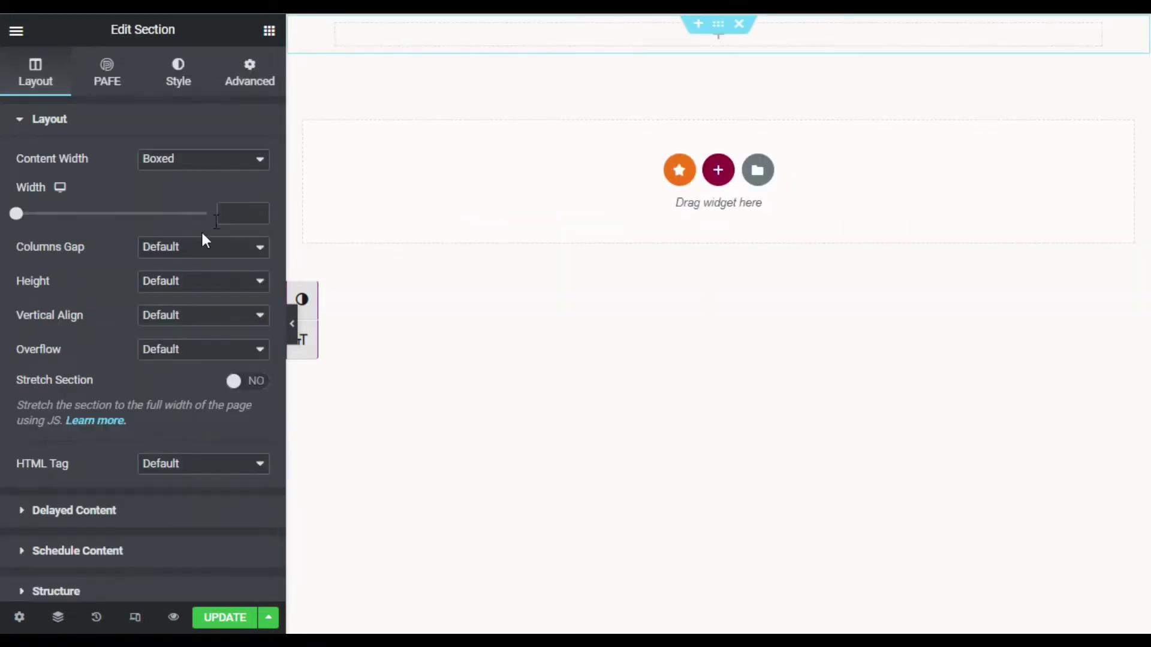
left_click(170, 281)
left_click(109, 298)
left_click(201, 292)
left_click(198, 324)
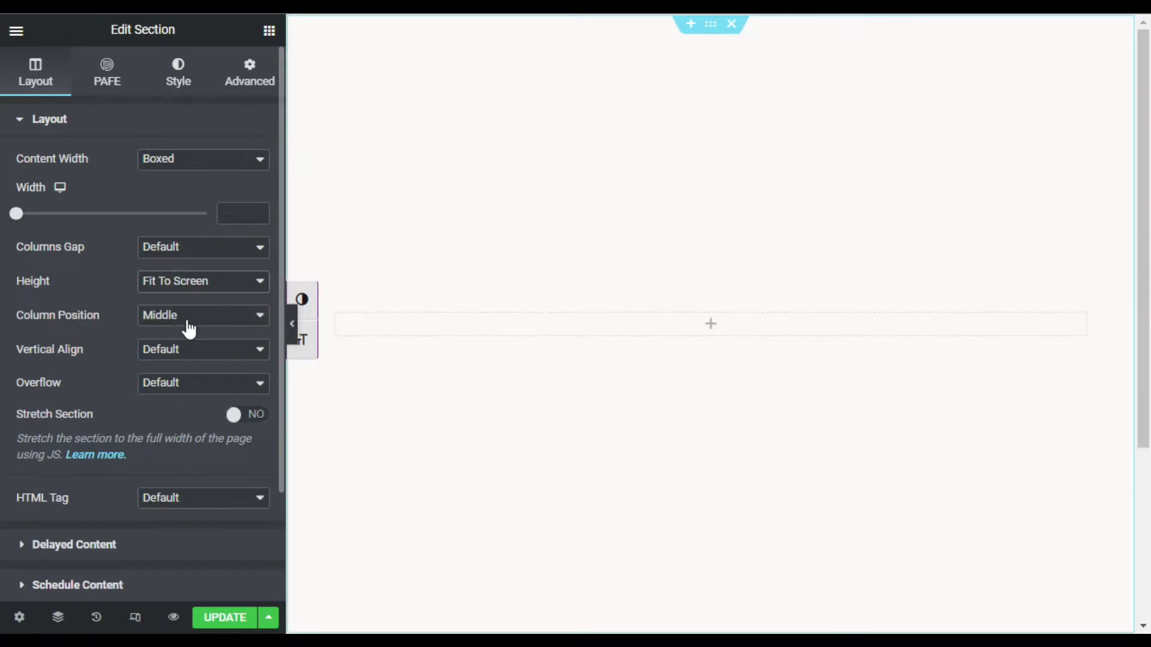
left_click(188, 324)
left_click(210, 314)
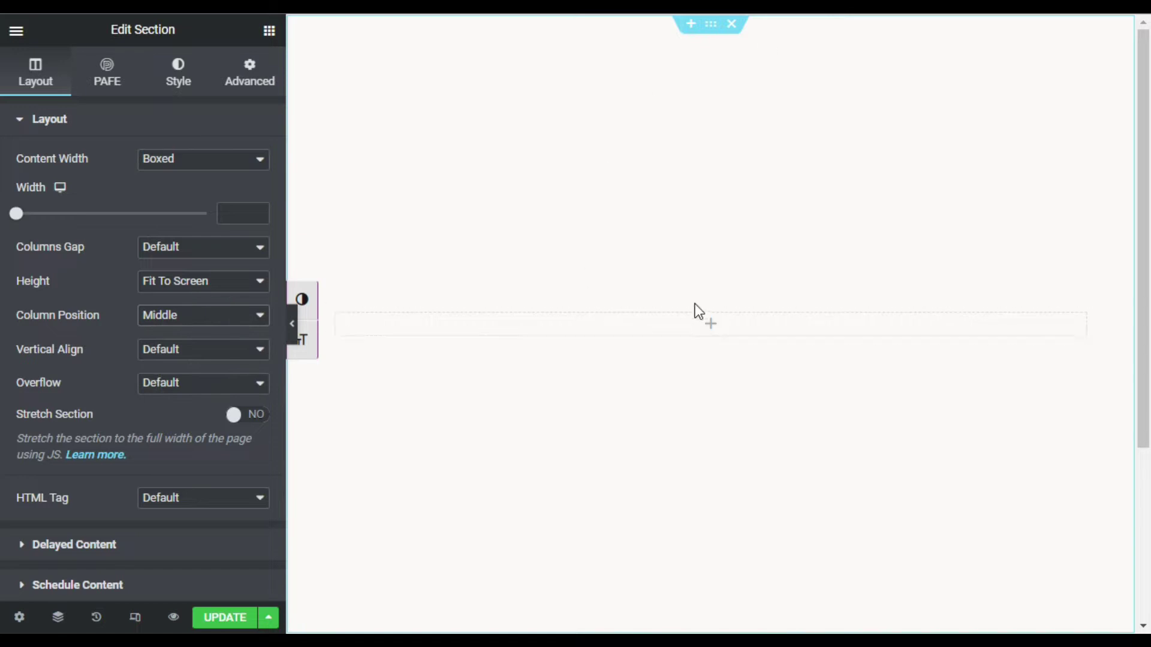
Give the section a background image, using maldives-1993704_1920.jpg from the media library.
left_click(191, 70)
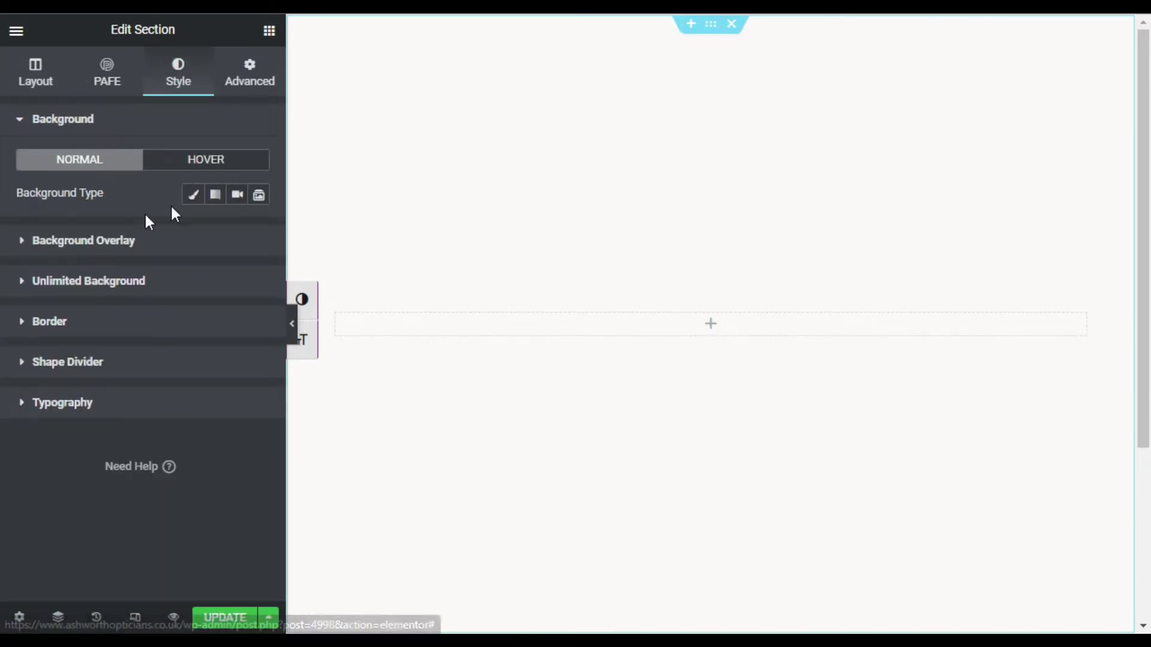
left_click(192, 195)
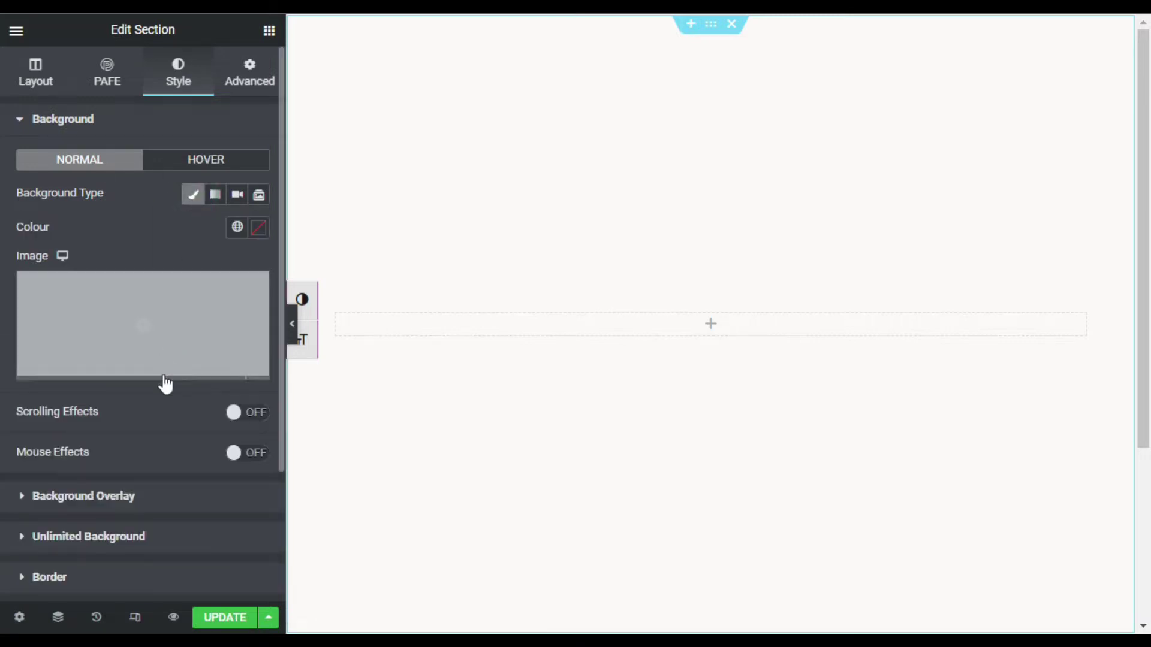
left_click(161, 372)
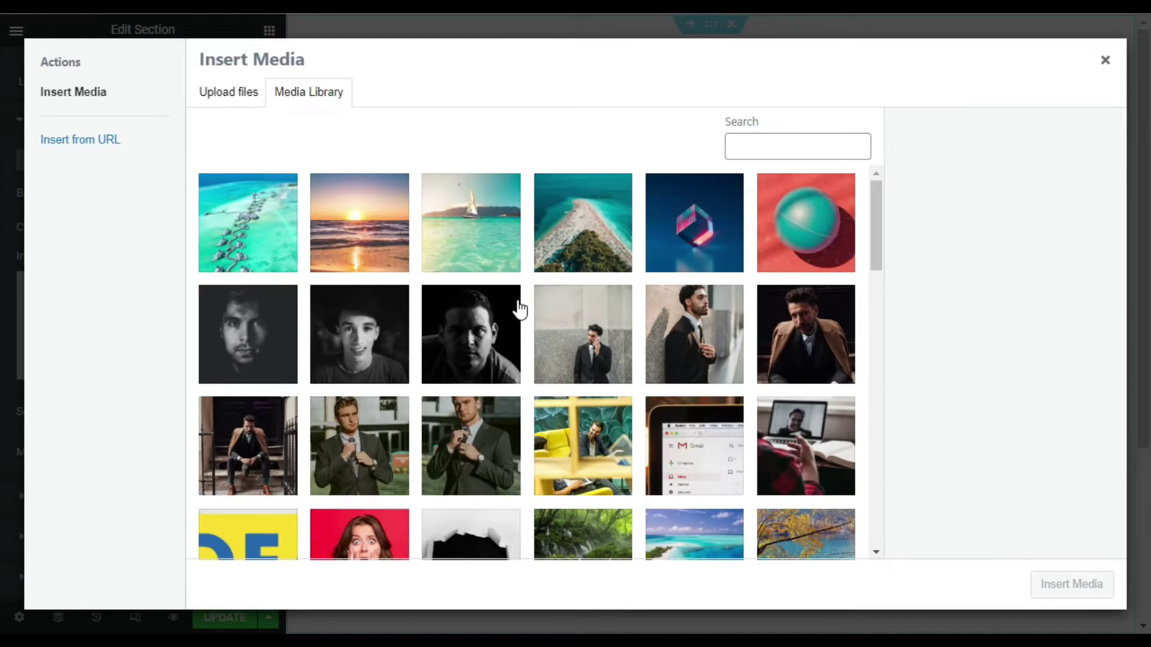
scroll(519, 309, "down", 5)
left_click(694, 207)
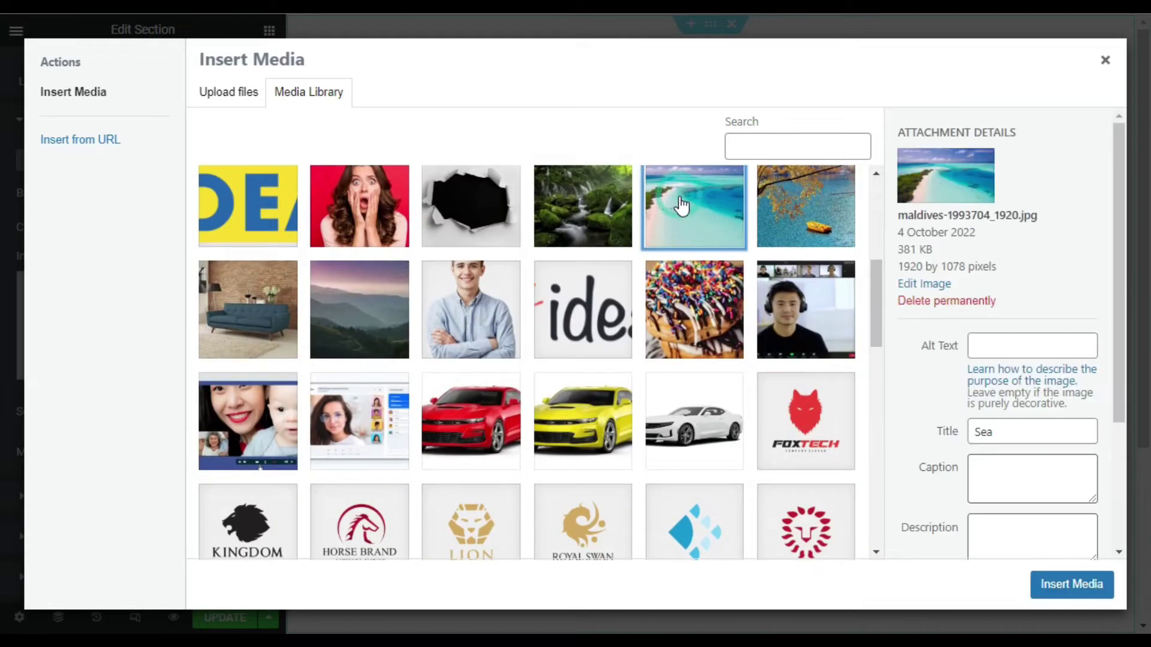
left_click(1058, 577)
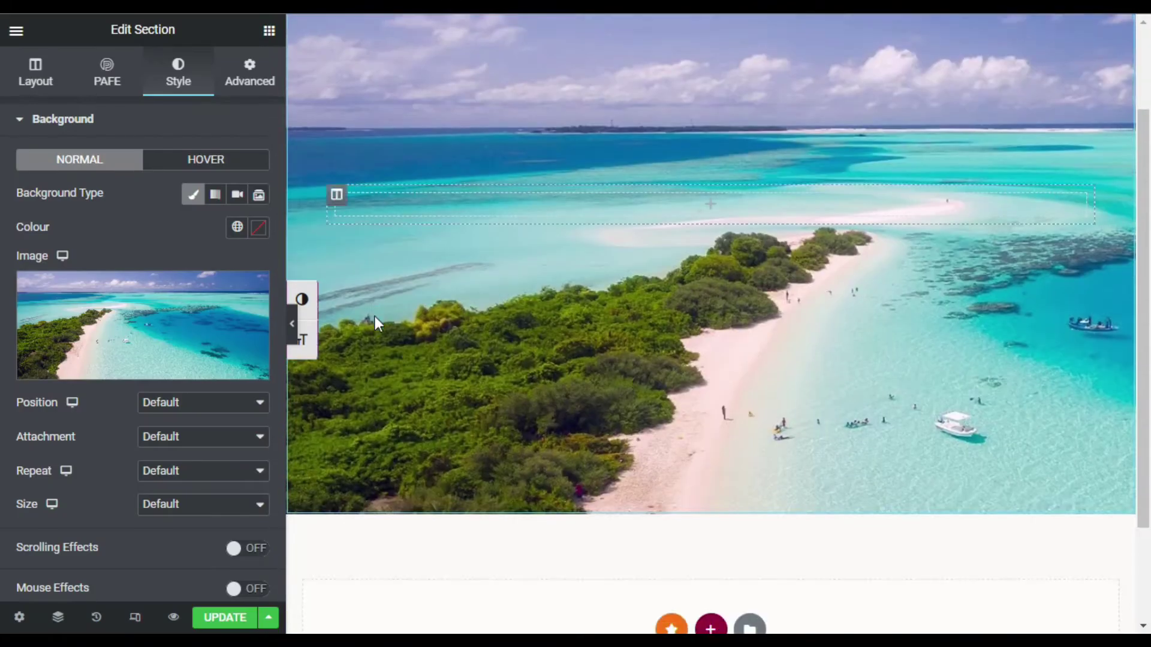
Set the background image's position to Centre Centre and attachment to Fixed, and check the scrolling effect.
left_click(161, 408)
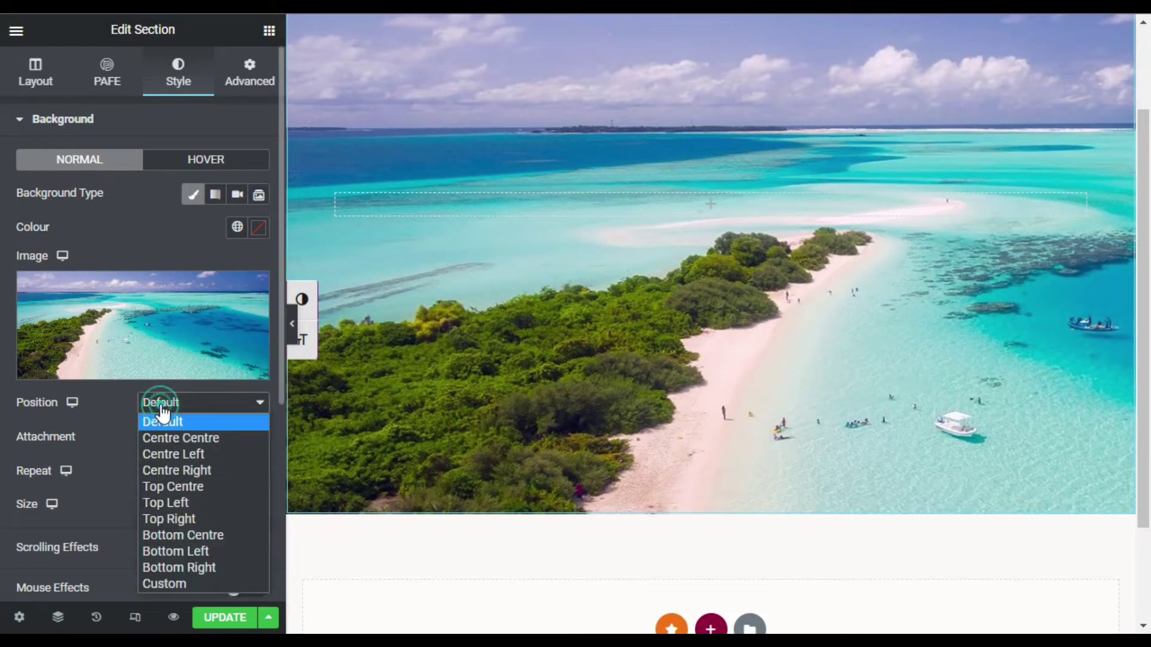
left_click(171, 438)
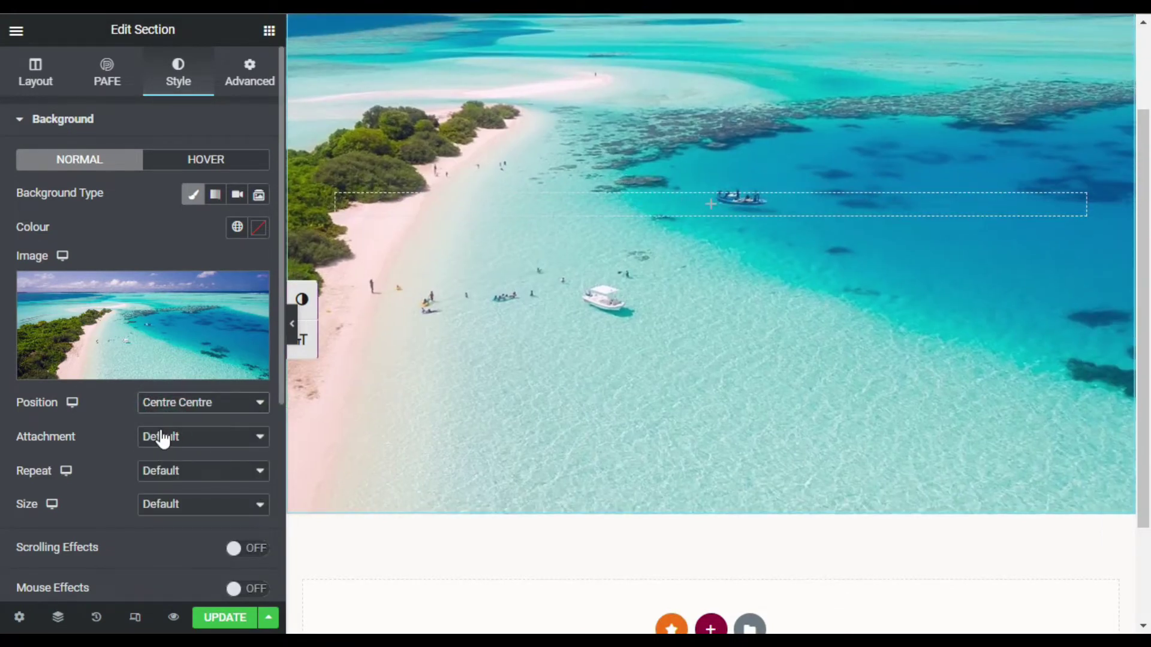
left_click(162, 439)
left_click(214, 492)
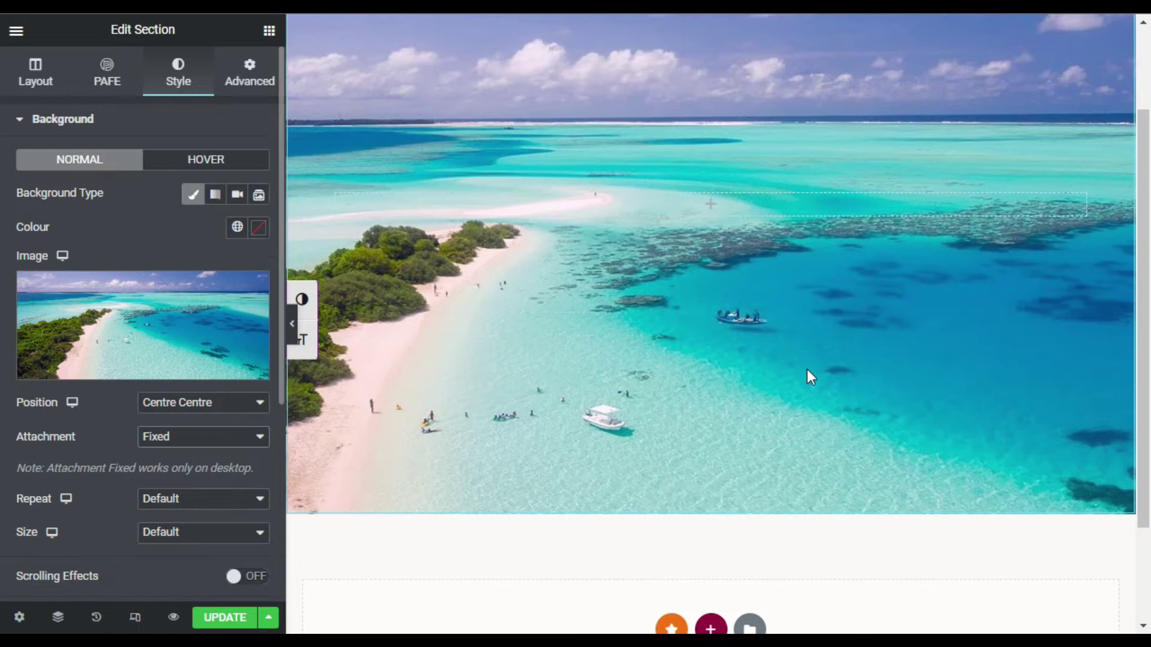
scroll(807, 370, "down", 2)
scroll(807, 369, "up", 4)
scroll(807, 370, "down", 4)
scroll(806, 369, "up", 3)
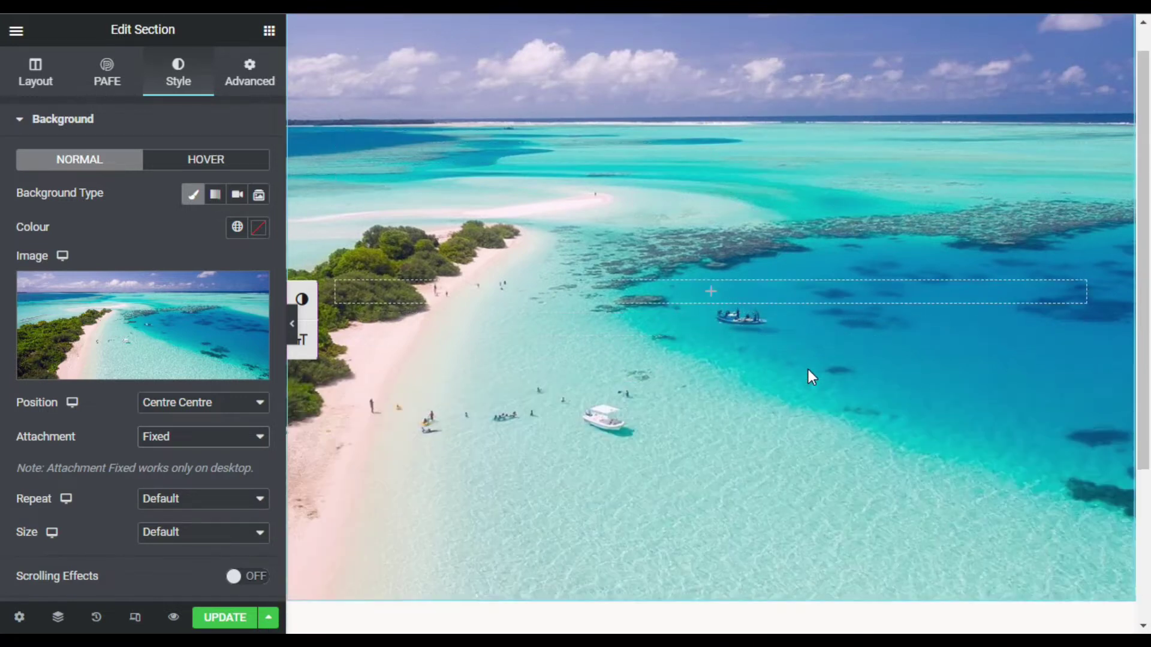
scroll(808, 369, "down", 2)
scroll(808, 369, "up", 3)
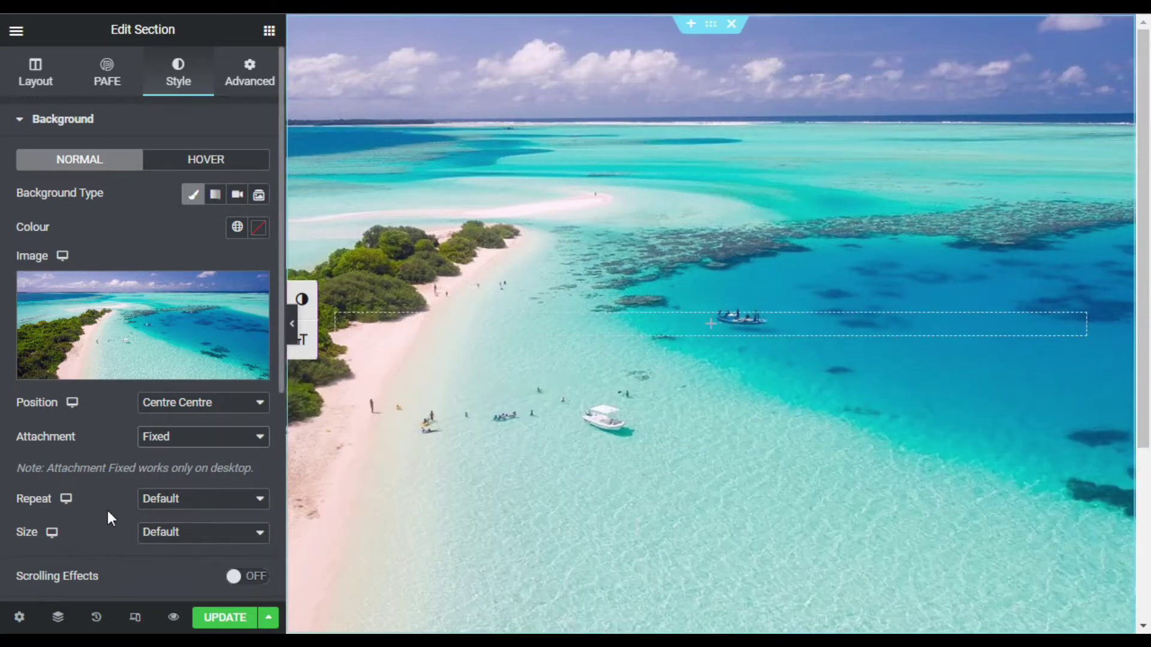
Set the background image to No-repeat with its size set to Cover.
left_click(187, 500)
left_click(179, 536)
left_click(175, 539)
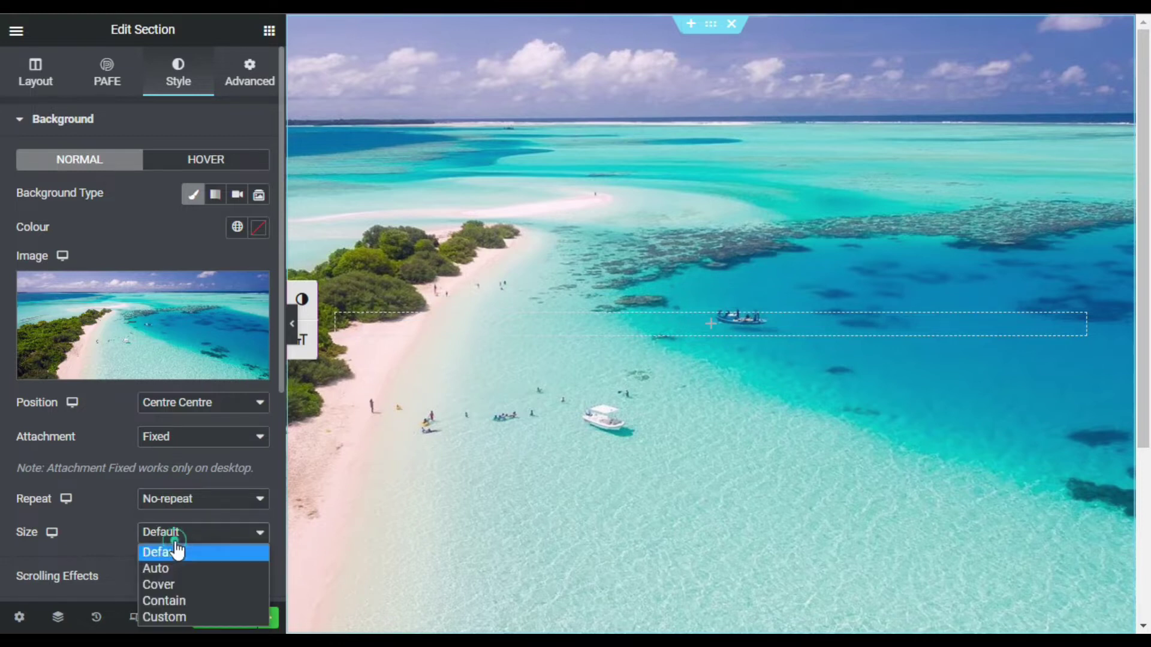
left_click(163, 586)
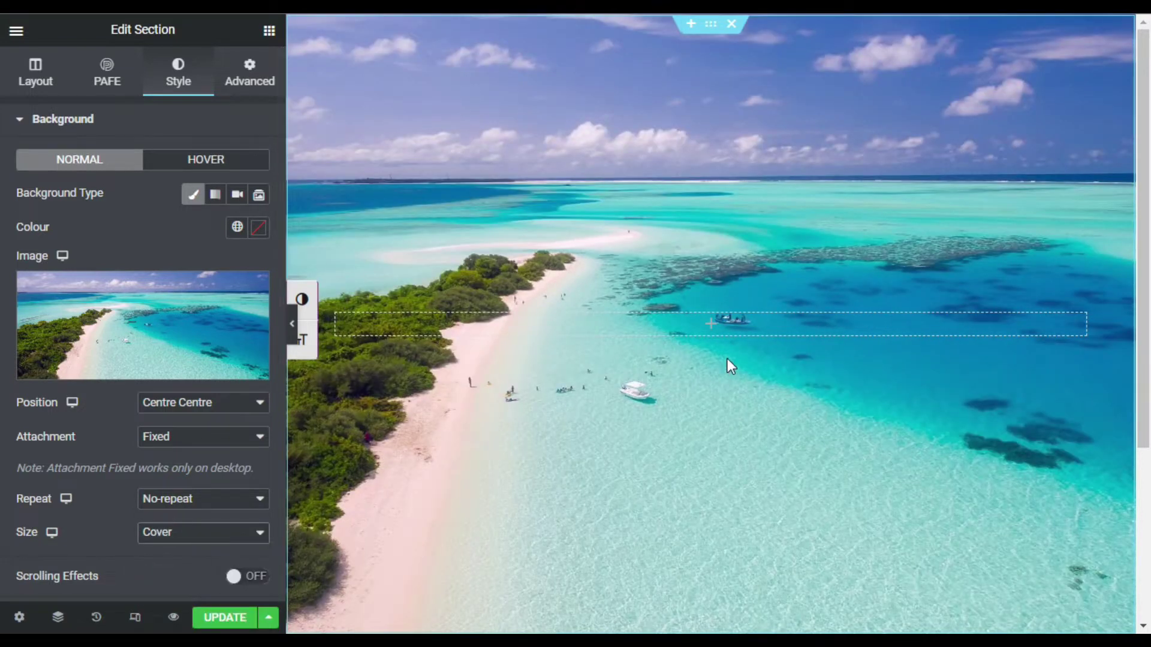
Add a Heading widget to the hero section's column and set its title to "The Sea Story".
left_click(713, 327)
left_click_drag(231, 229, 703, 323)
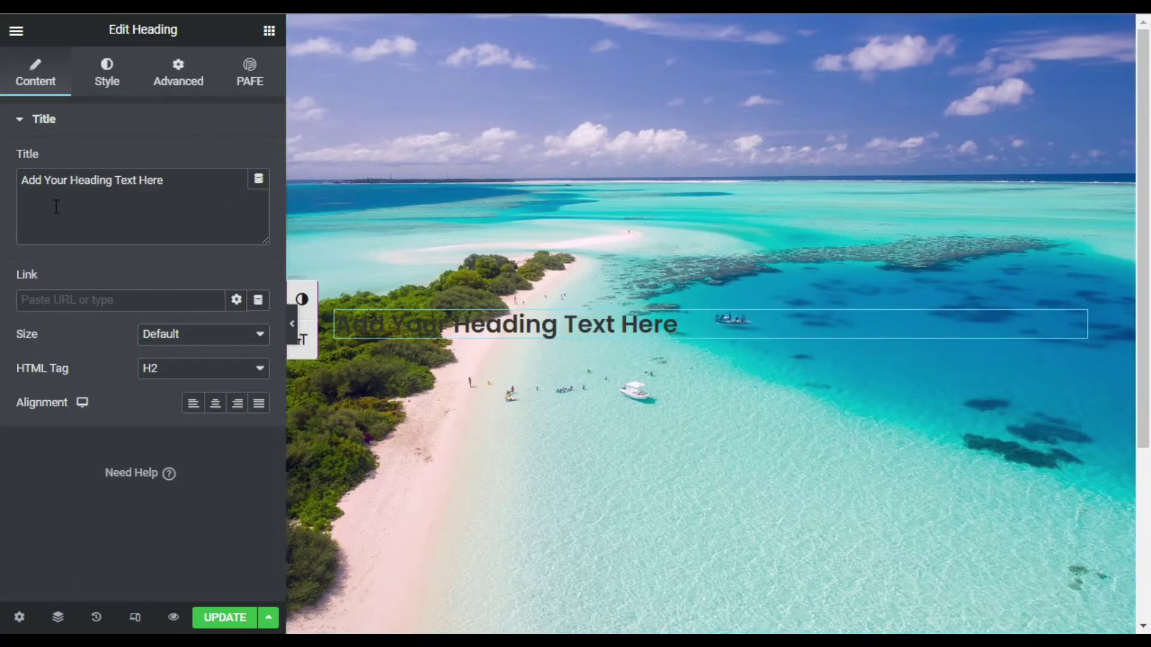
left_click_drag(188, 201, 3, 182)
key("BackSpace")
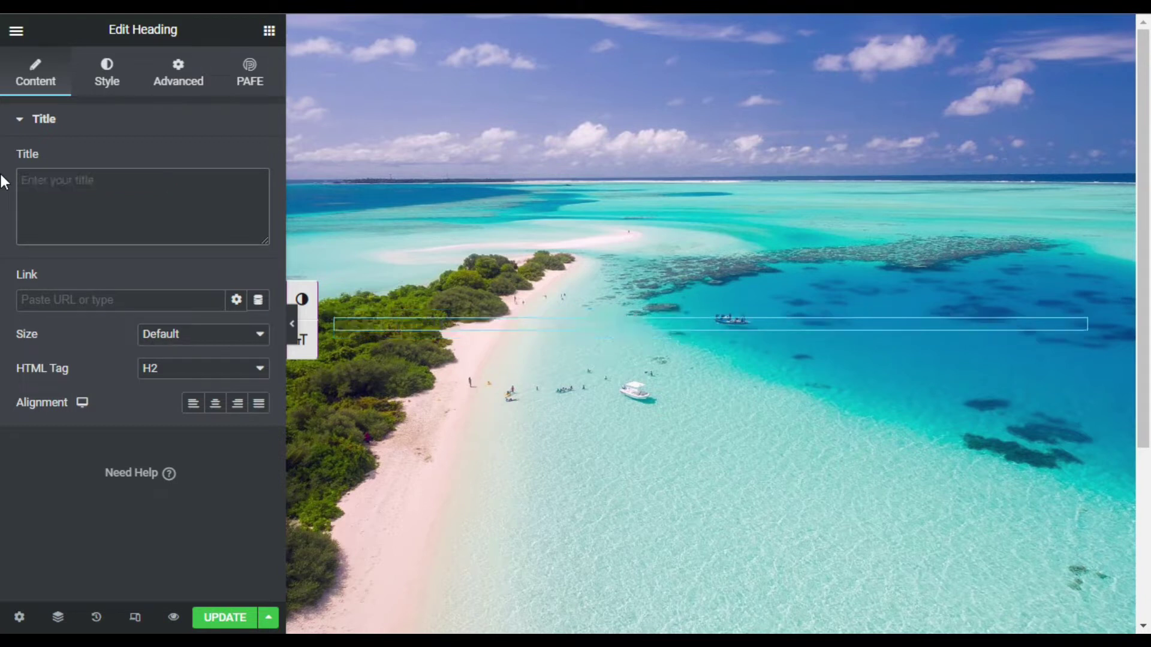
type("The Se")
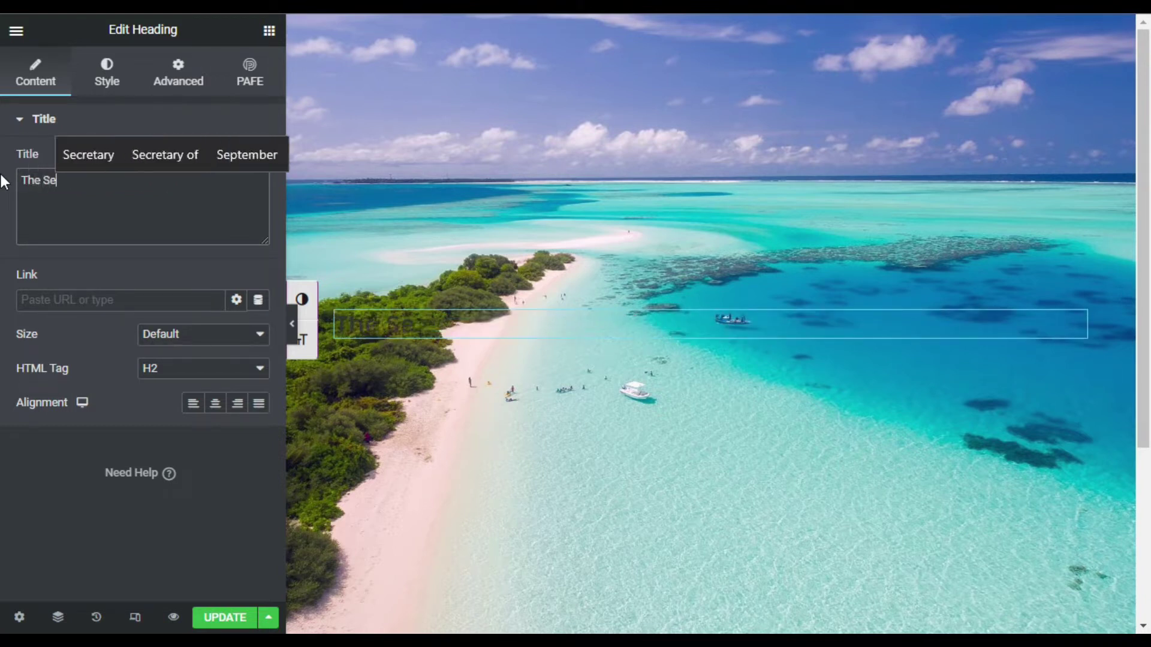
type("a Story")
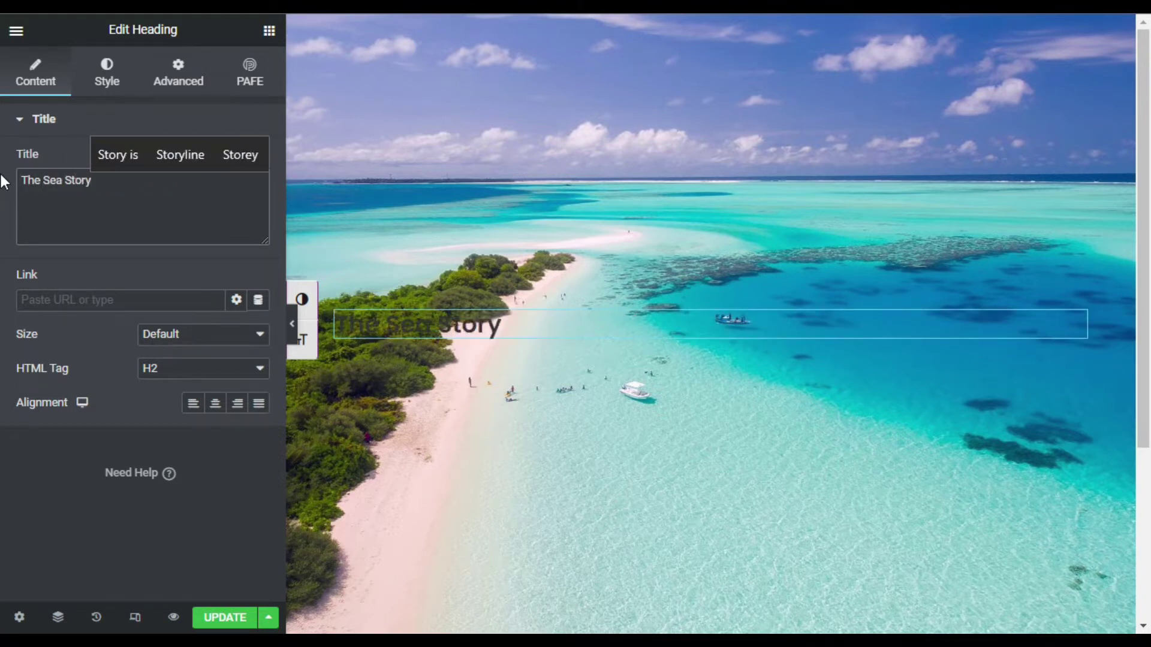
Centre-align the "The Sea Story" heading and set its text colour to white.
left_click(217, 404)
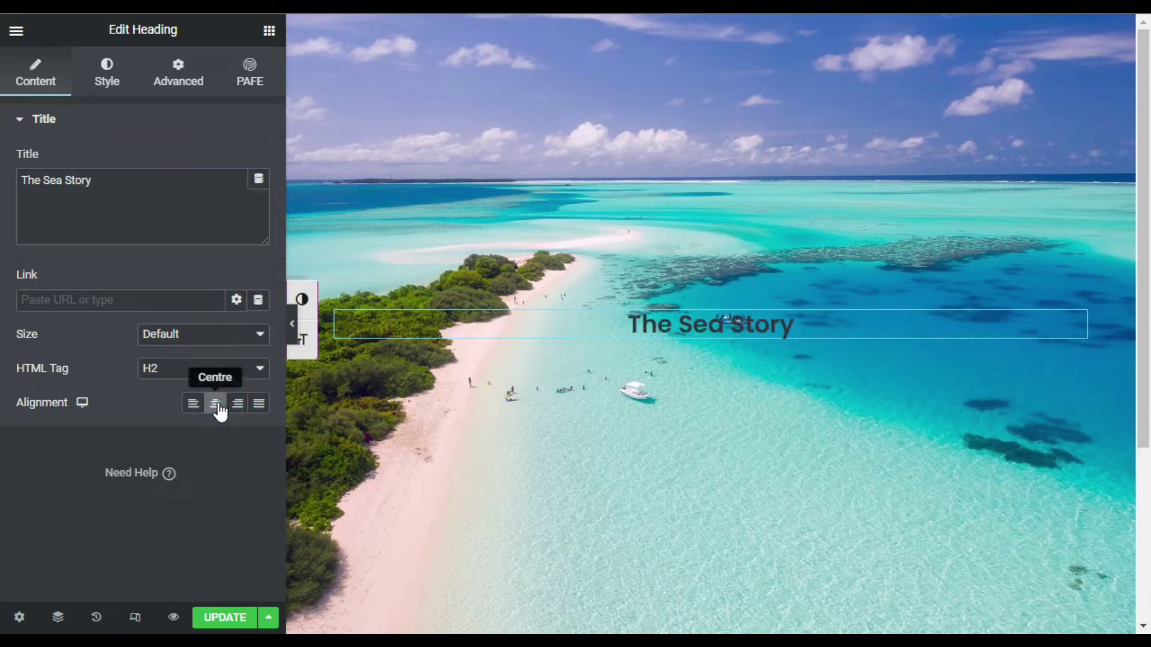
left_click(107, 72)
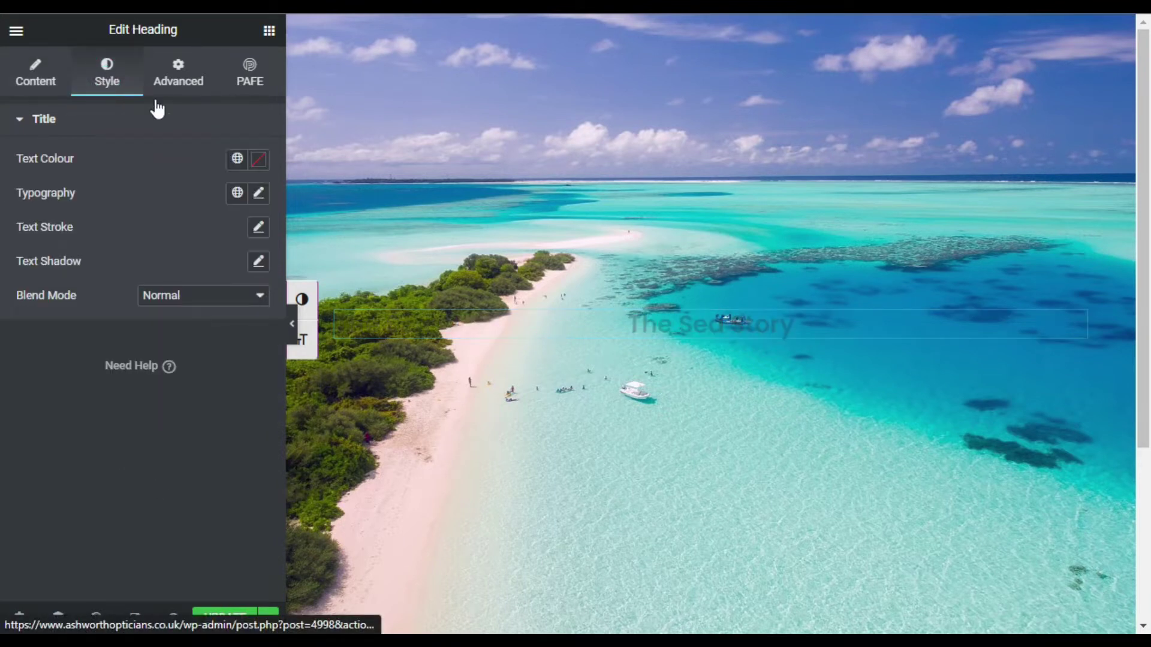
left_click(257, 159)
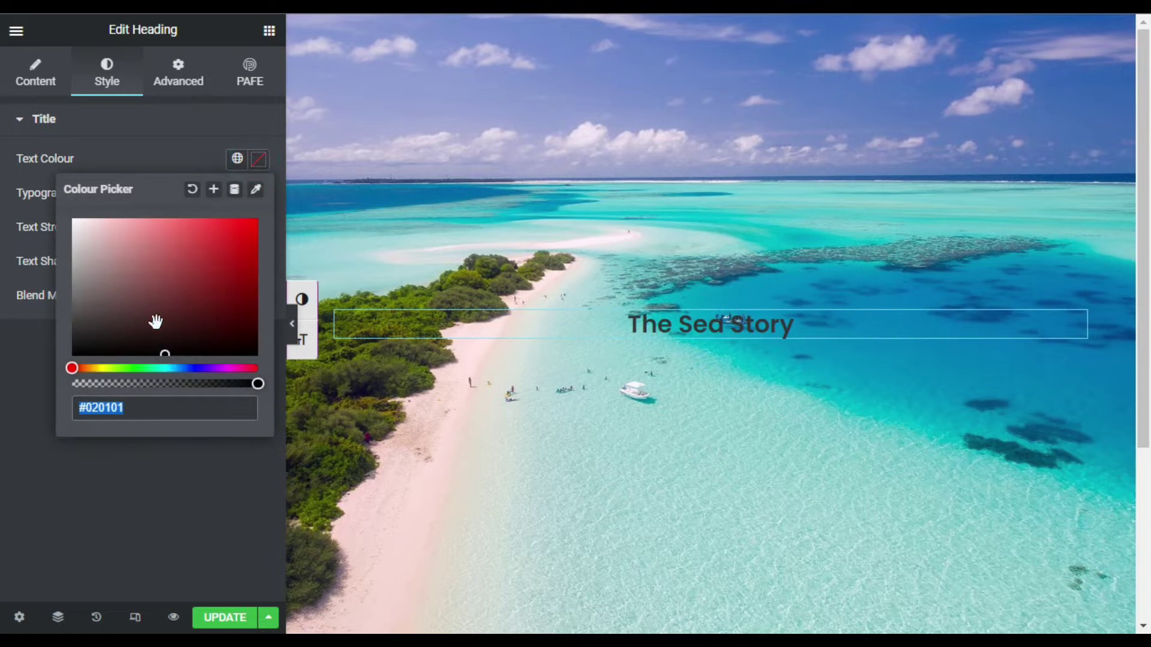
left_click_drag(155, 321, 37, 204)
left_click(111, 157)
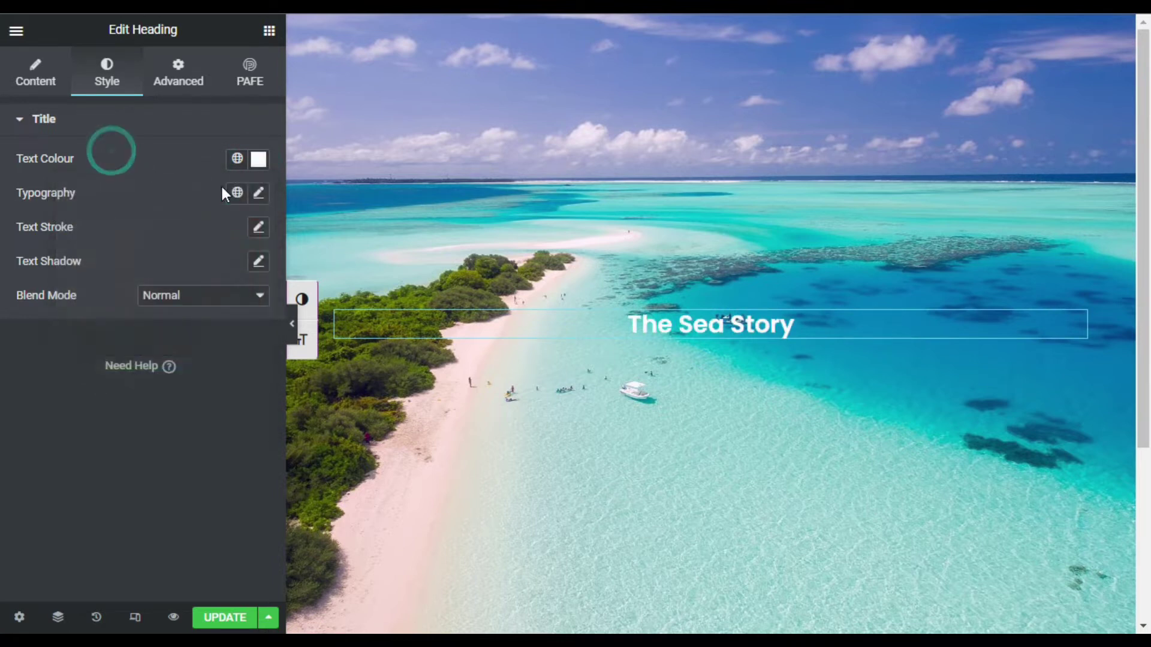
Set the heading's font family to Poppins in its typography settings.
left_click(259, 193)
left_click(200, 287)
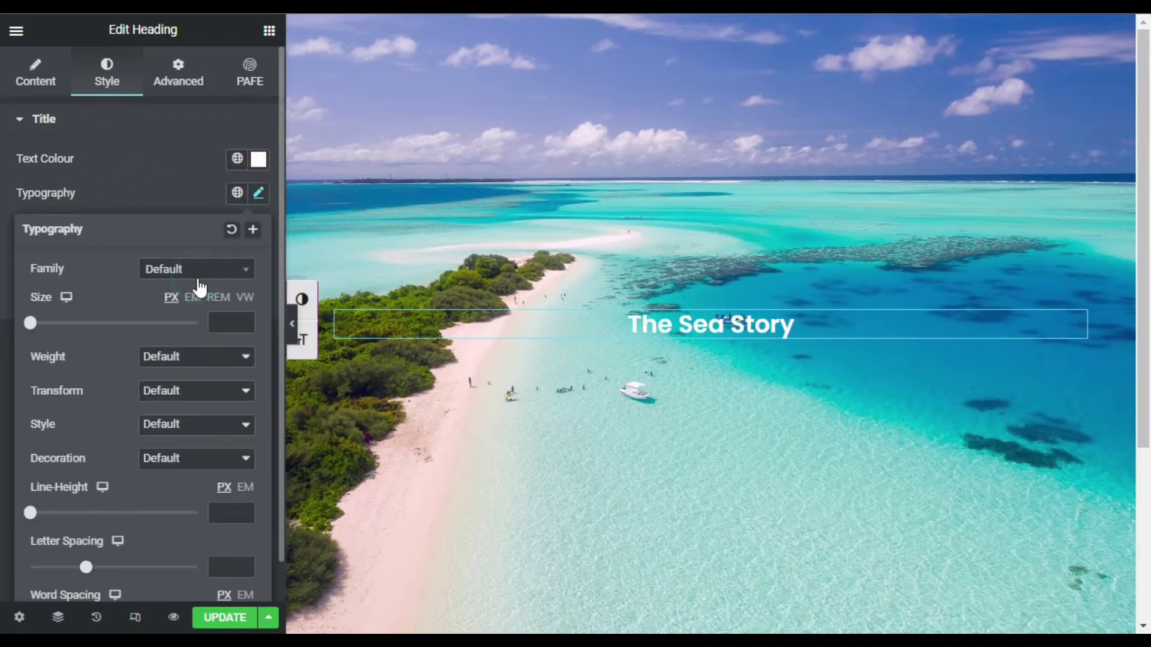
left_click(199, 300)
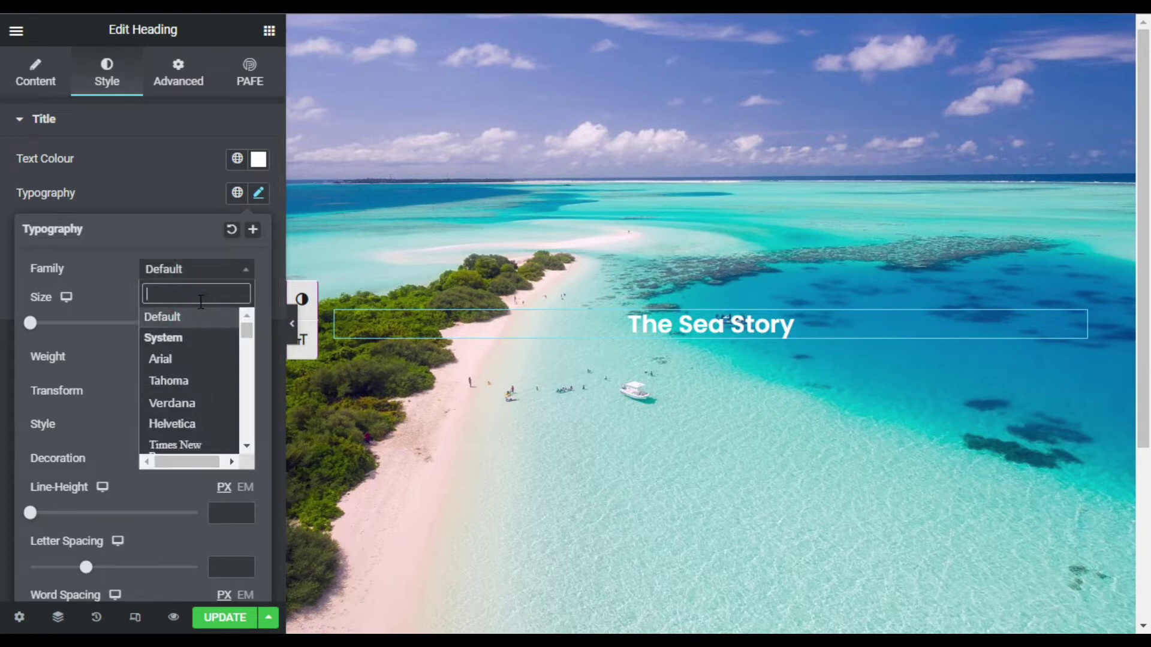
type("popp")
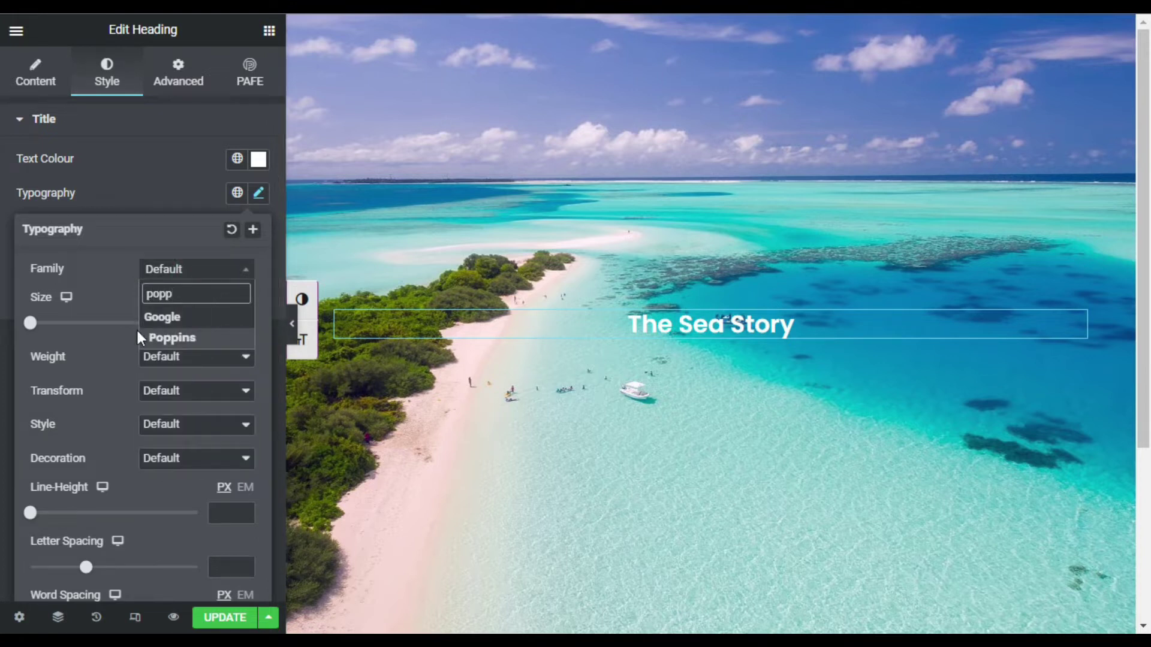
left_click(173, 338)
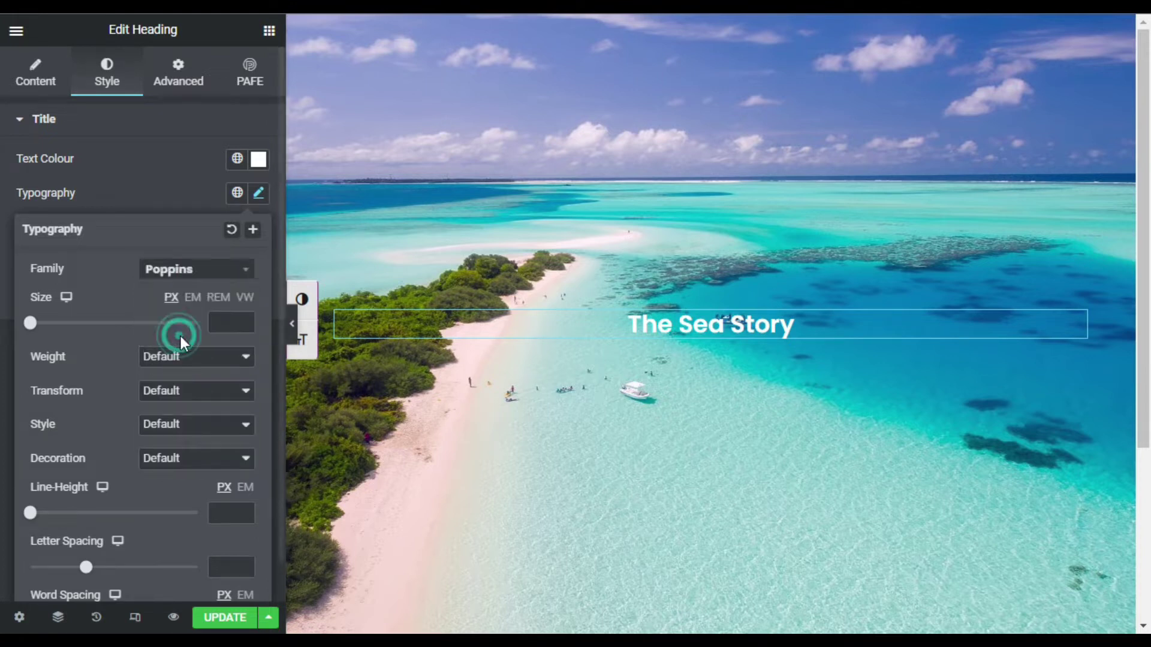
Set the heading's font size to 75 px and its weight to 700.
left_click(229, 321)
type("75")
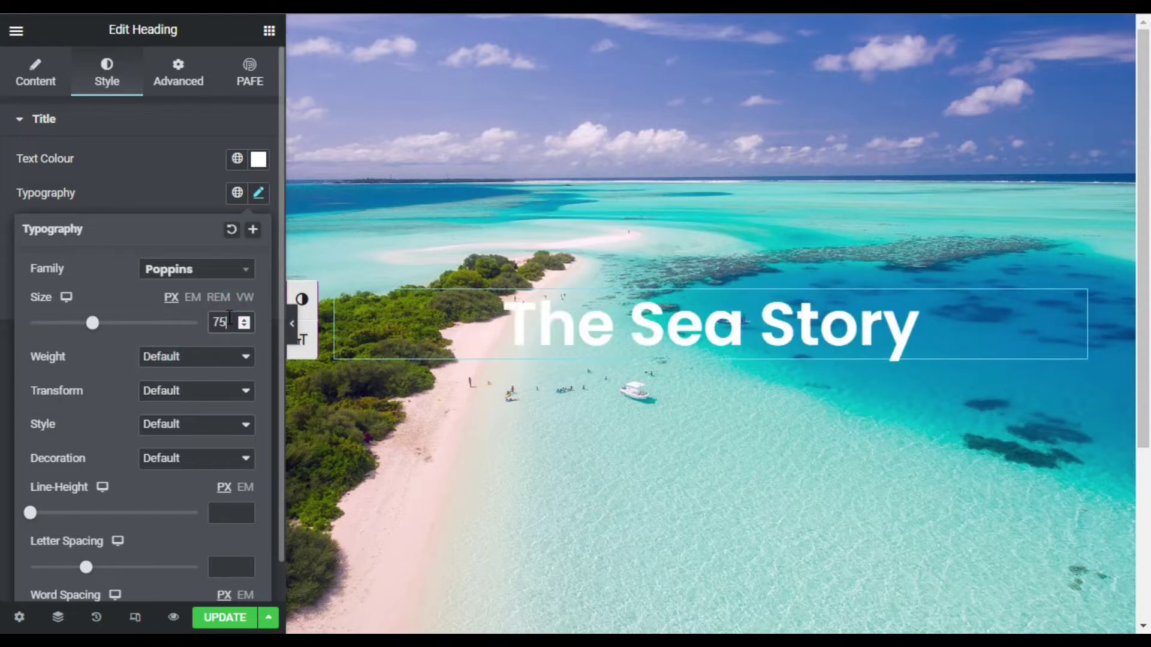
left_click(169, 357)
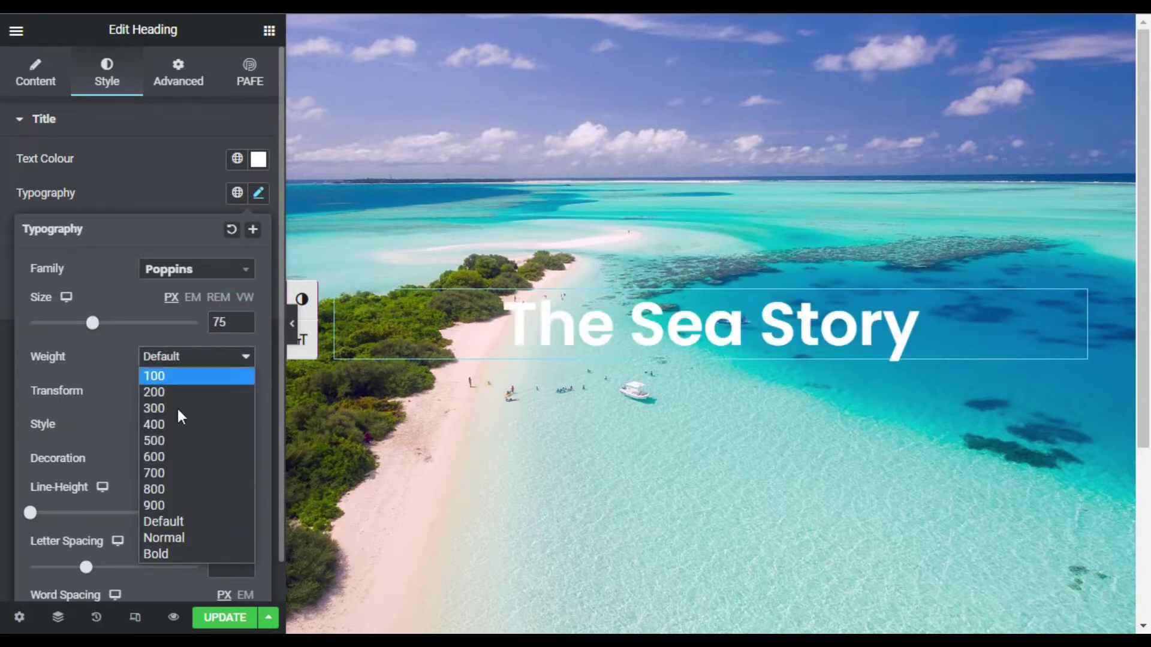
left_click(191, 474)
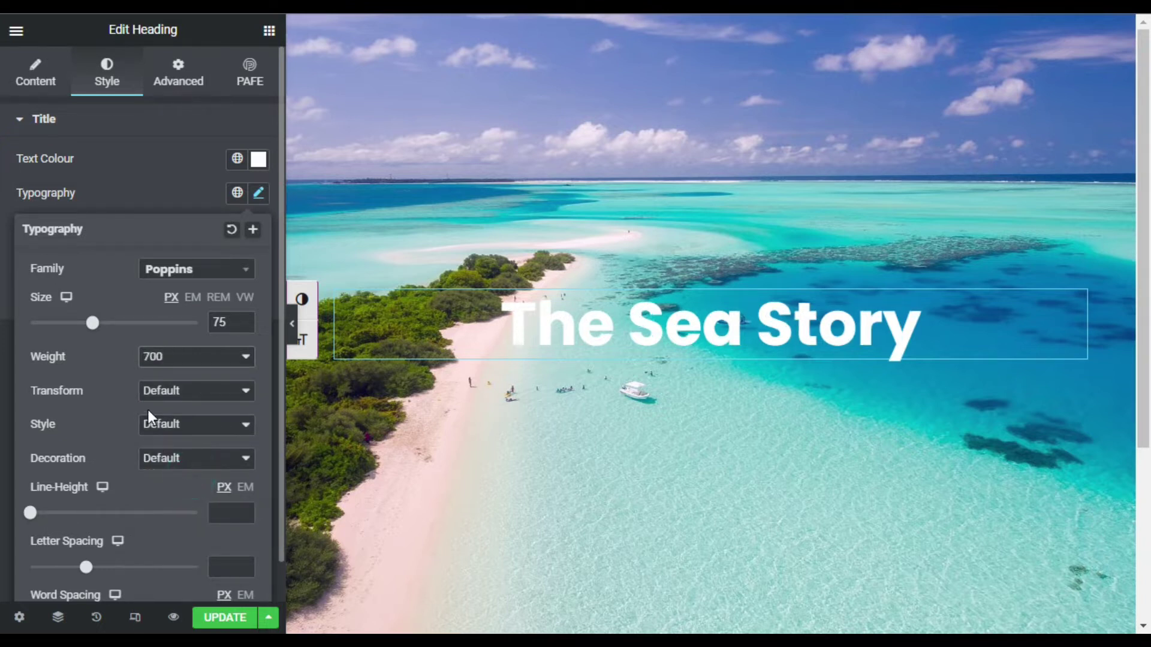
scroll(153, 413, "down", 1)
scroll(159, 410, "up", 1)
left_click(153, 193)
Give the heading a text shadow with blur 40, horizontal offset -4 and vertical offset -4, and check it against the background.
left_click(259, 261)
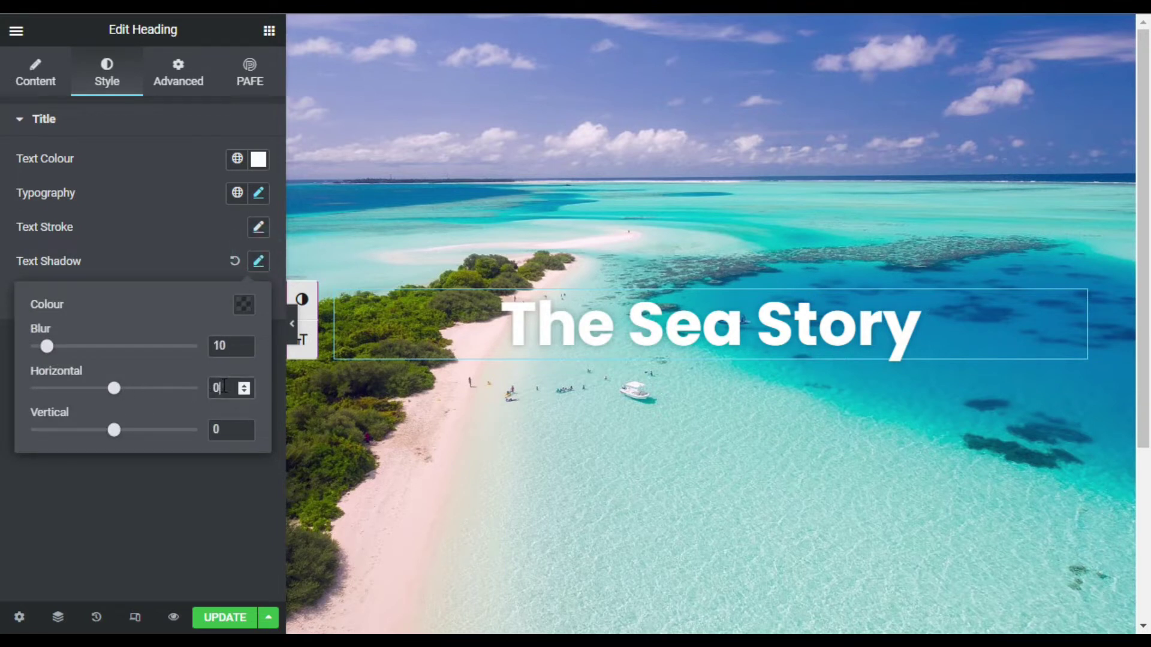
type("-4")
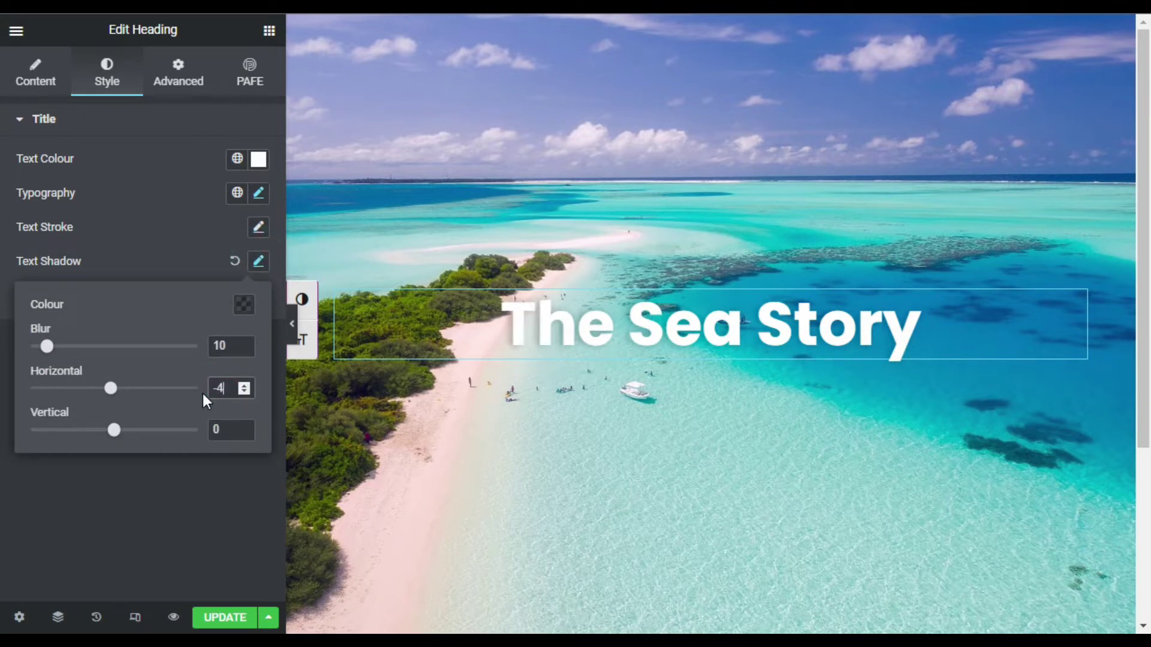
double_click(218, 429)
type("-4")
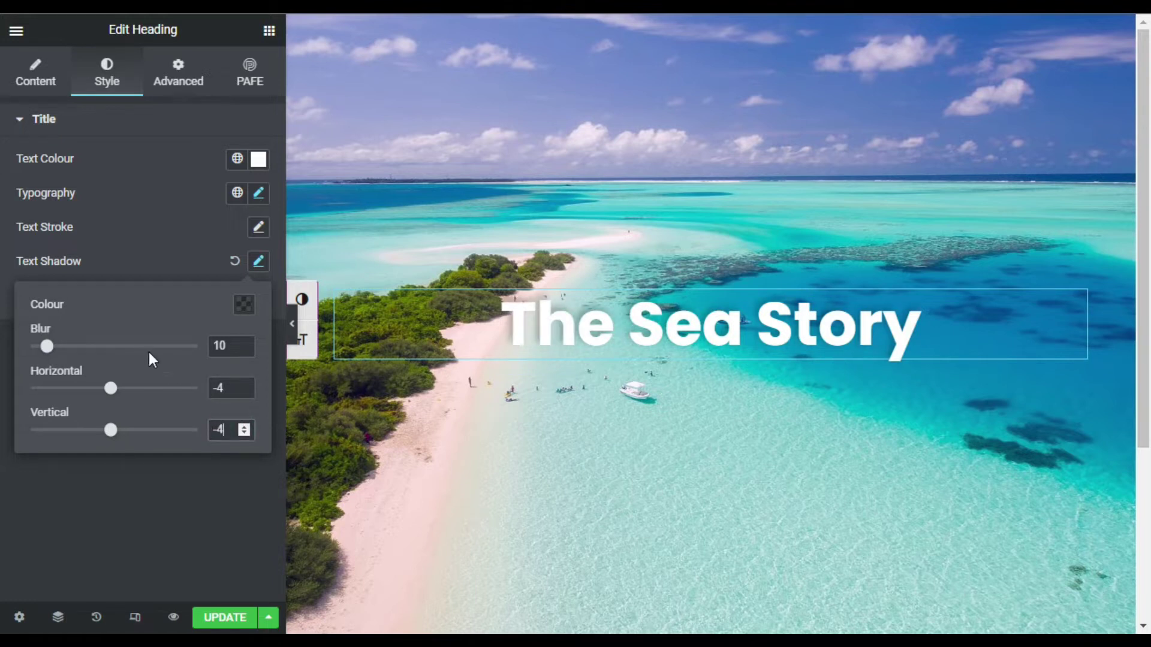
left_click_drag(46, 347, 98, 355)
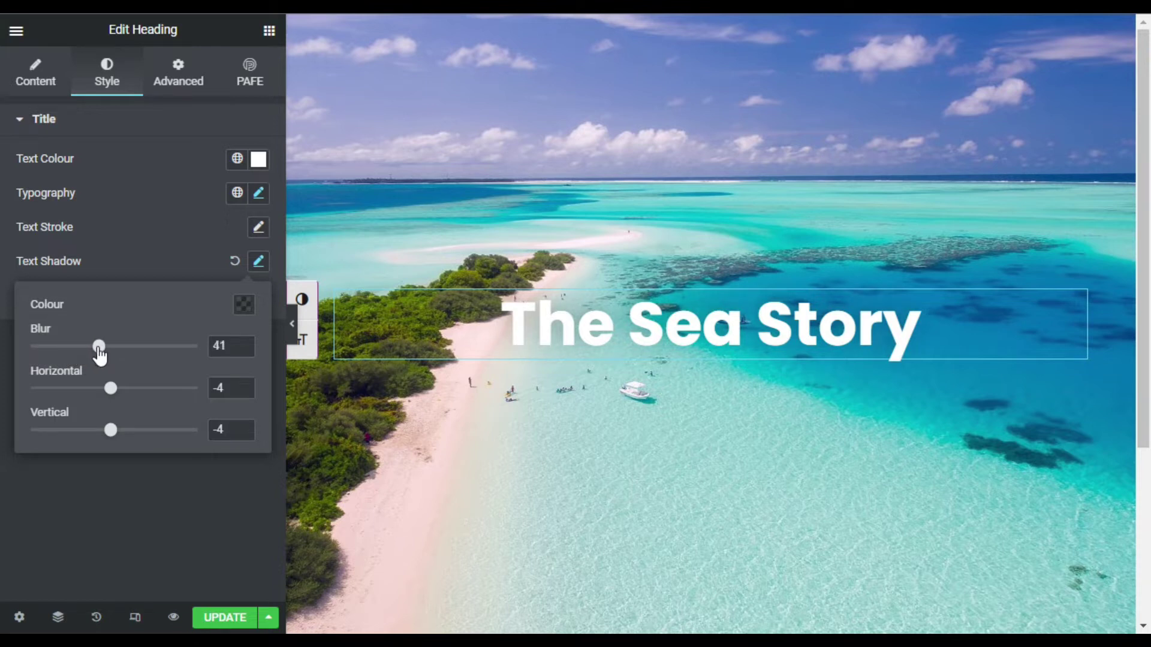
left_click(244, 350)
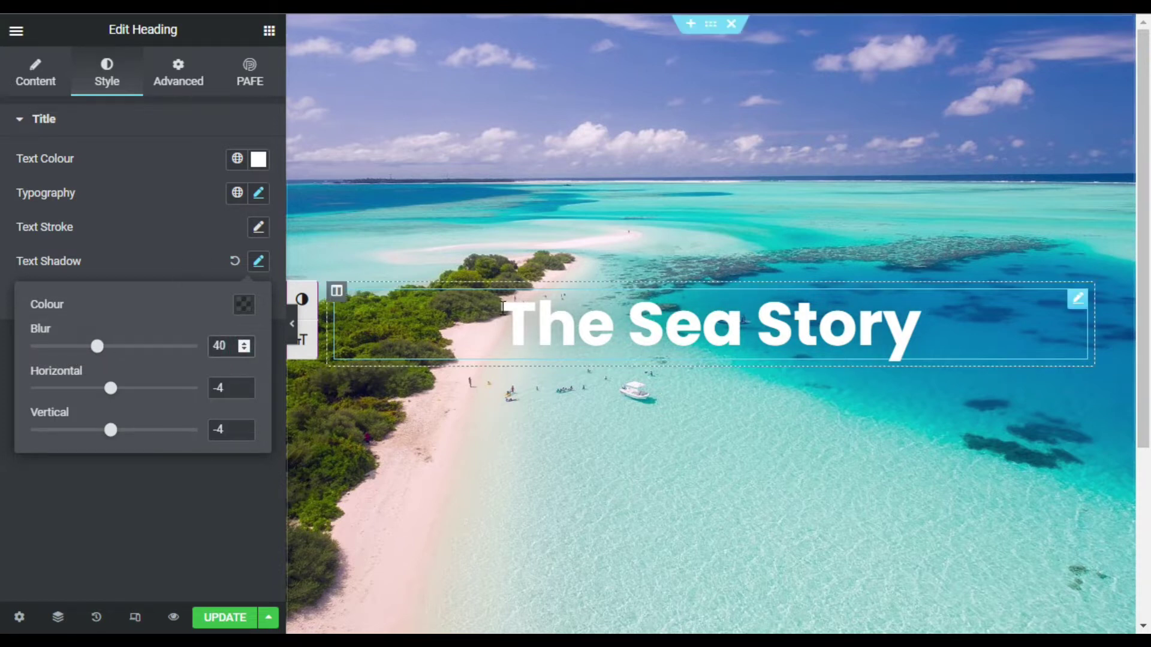
scroll(503, 328, "down", 4)
scroll(502, 322, "up", 4)
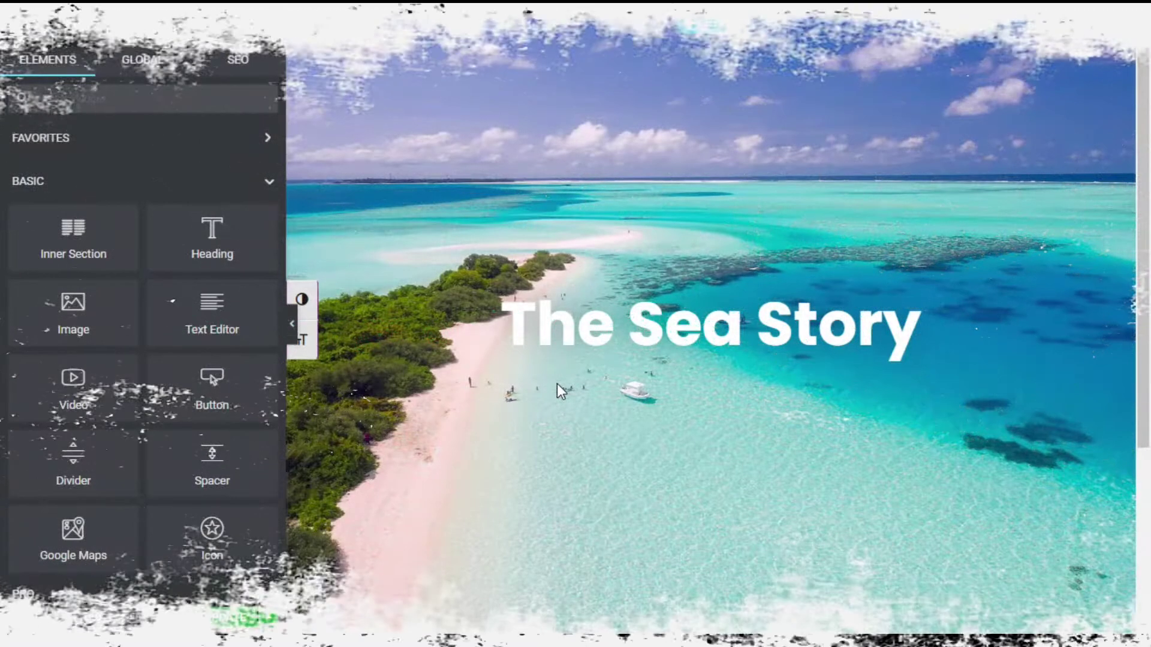
Add a new section with two equal columns below the hero section.
scroll(561, 390, "down", 4)
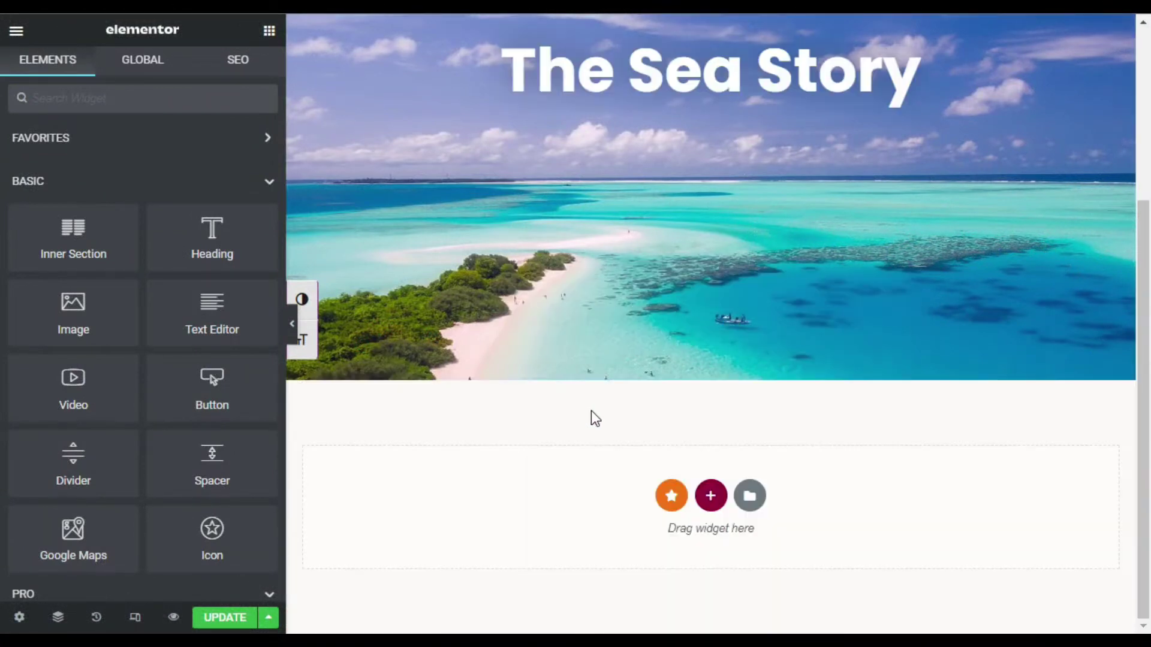
left_click(711, 495)
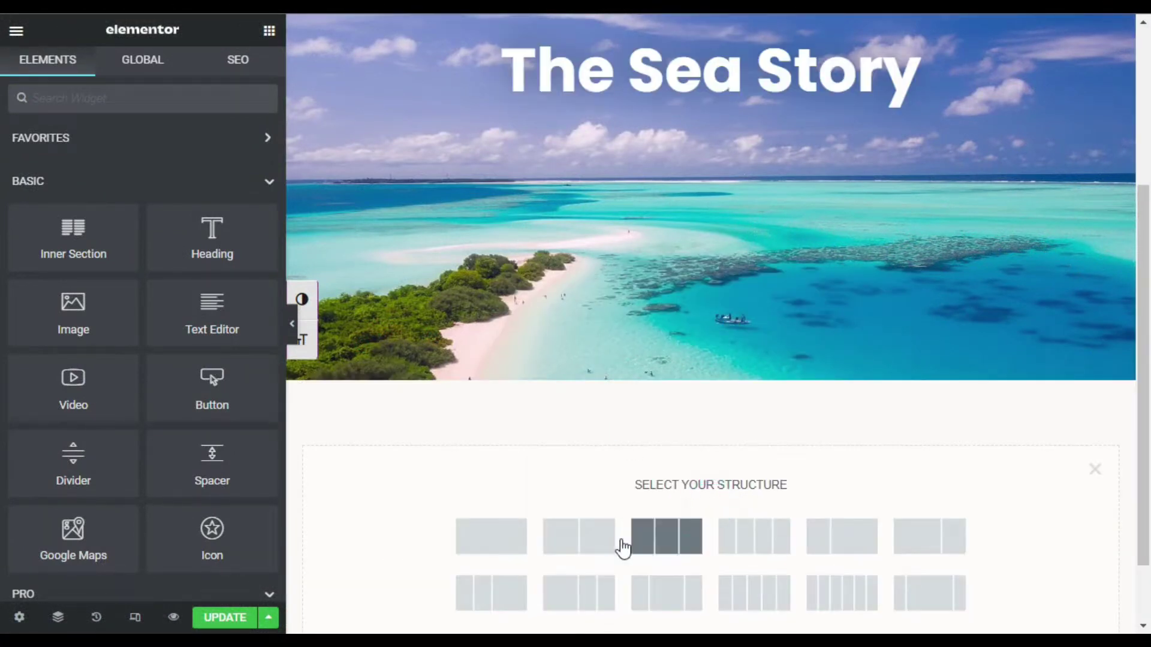
left_click(585, 549)
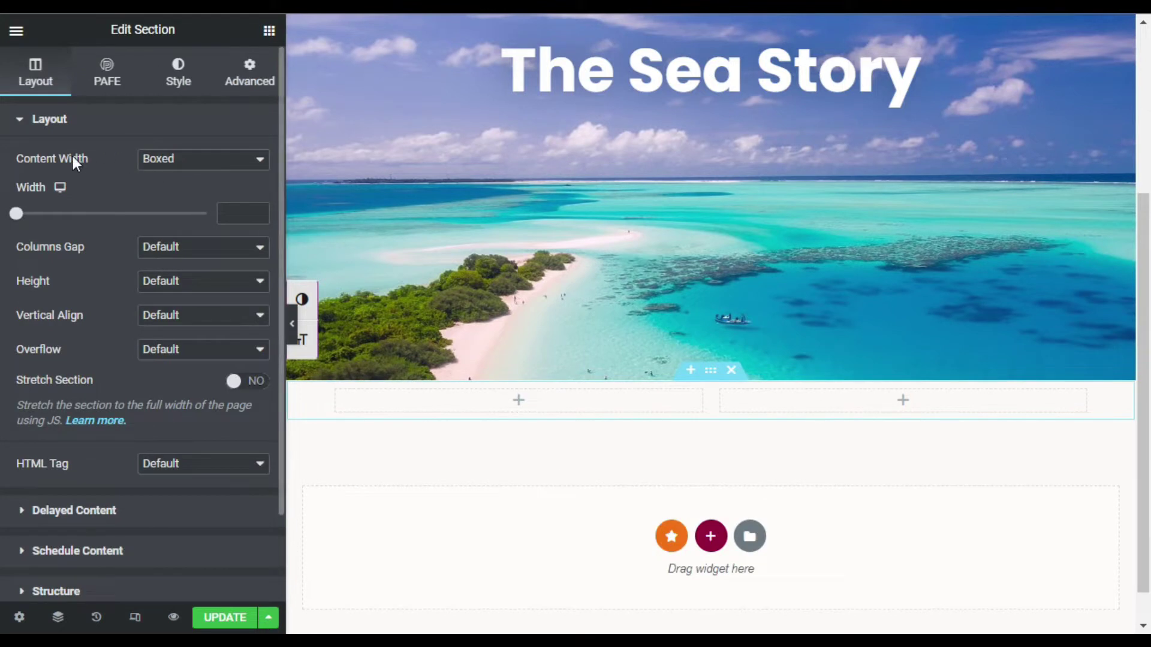
Set the two-column section to Full Width content with No Gap between columns, and turn on Stretch Section.
left_click(231, 160)
left_click(210, 192)
left_click(187, 230)
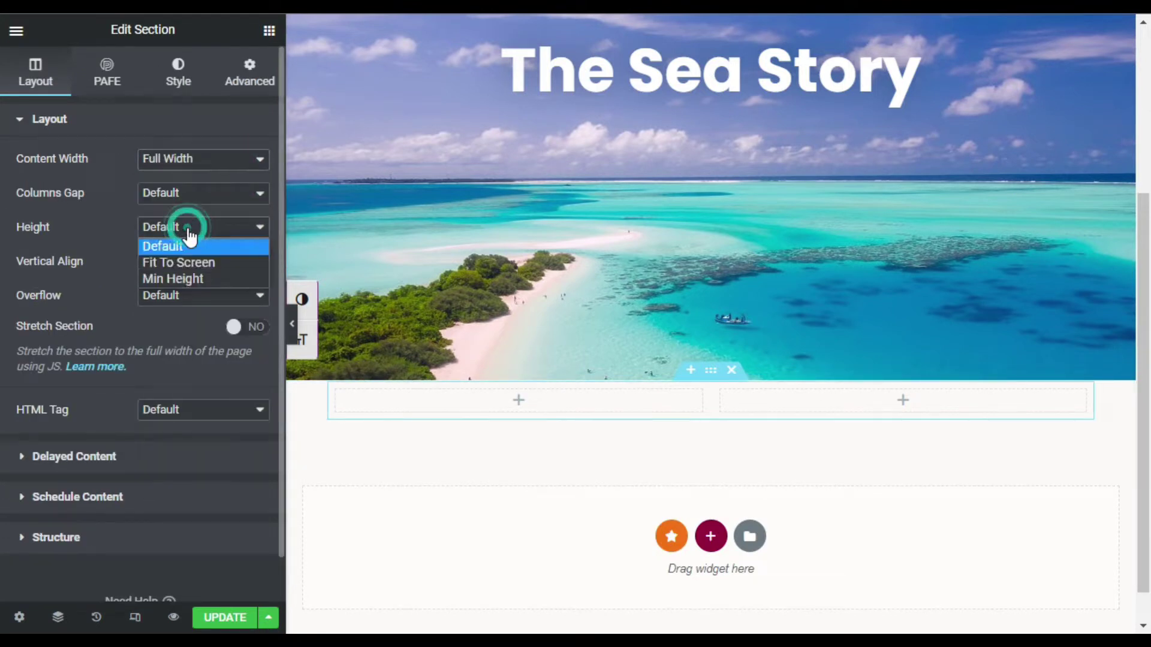
left_click(95, 227)
left_click(163, 195)
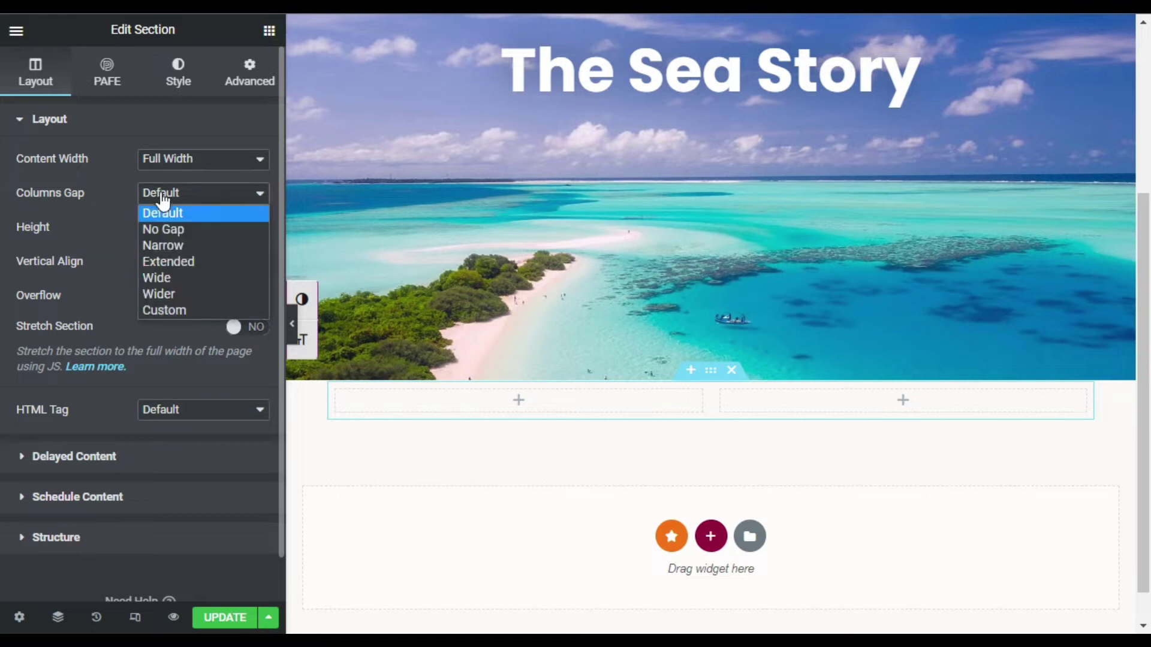
left_click(196, 229)
left_click(238, 327)
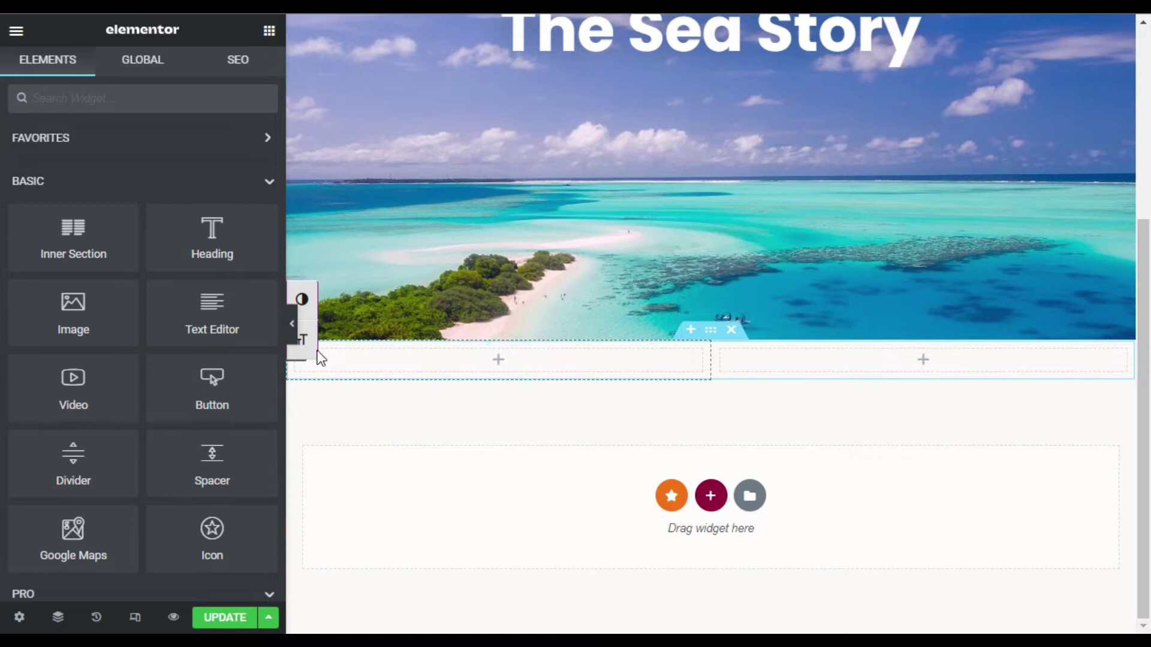
Add an Image widget to the section's first column, using the aerial photo of the pointed sandy beach from the media library.
left_click_drag(60, 328, 537, 372)
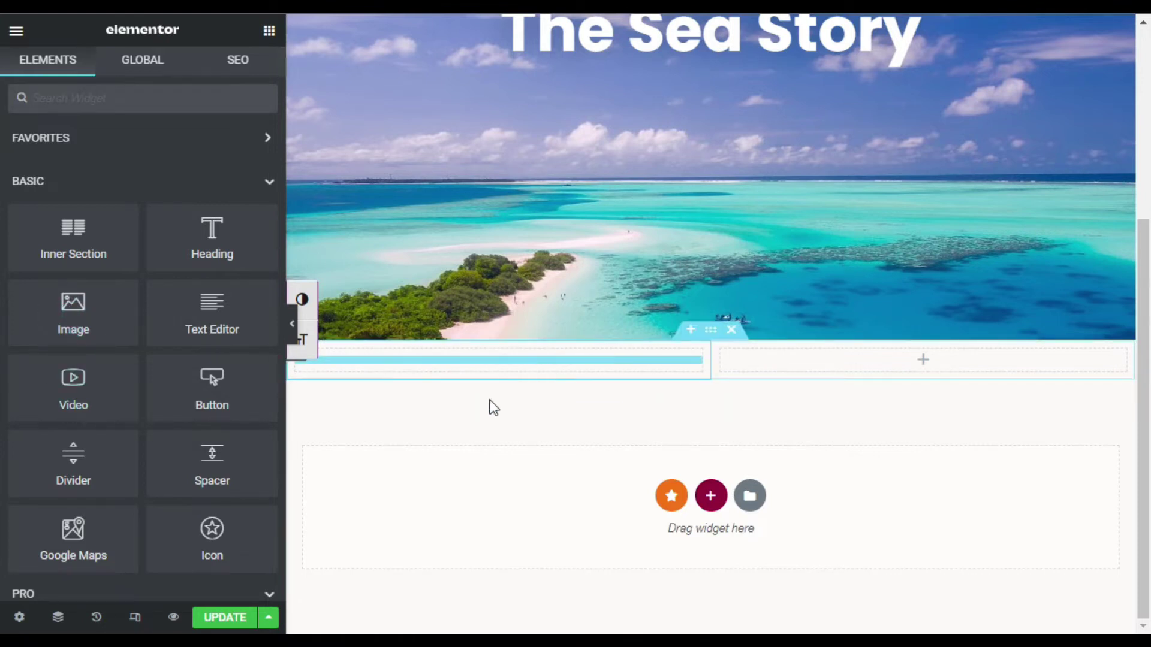
left_click(154, 275)
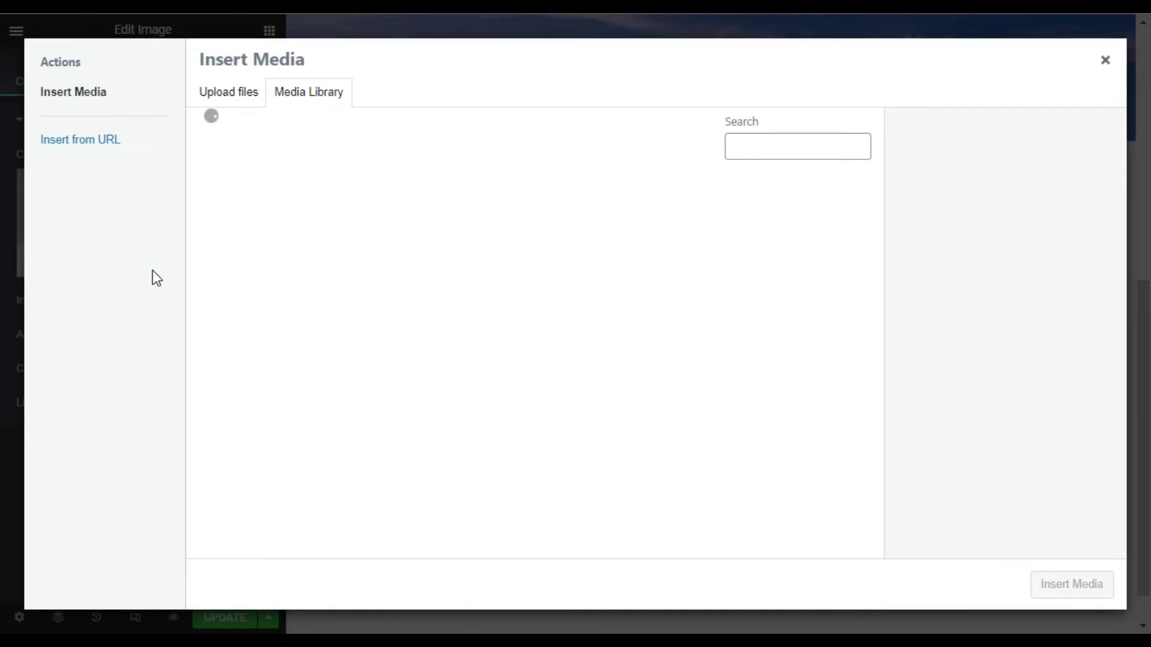
left_click(609, 253)
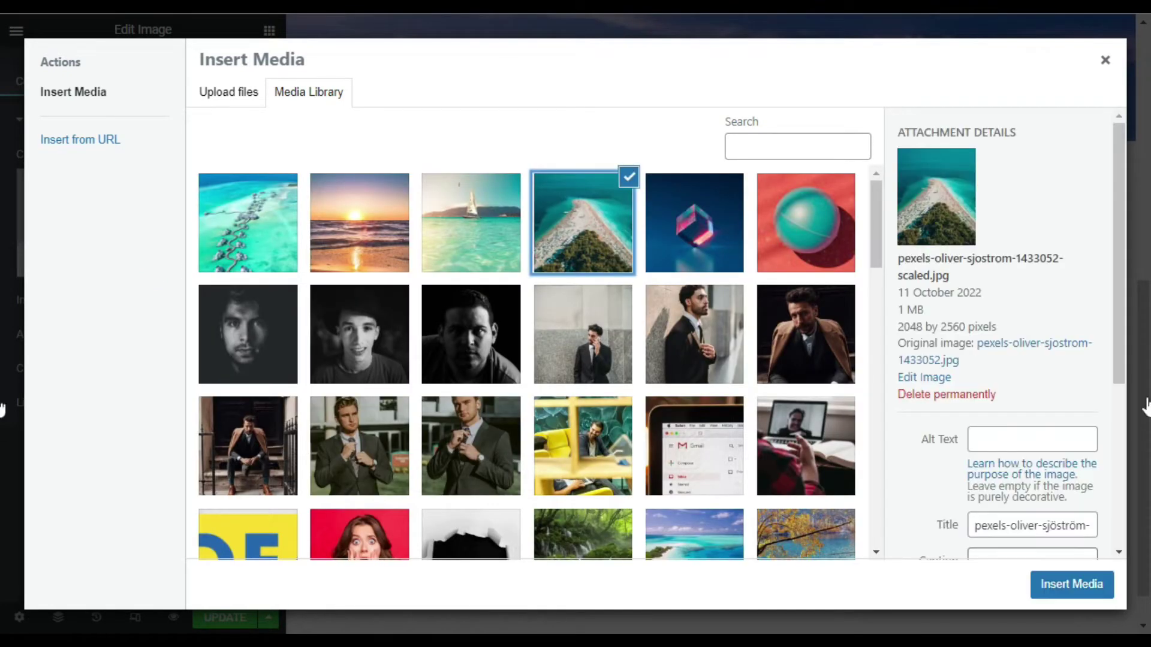
left_click(1072, 585)
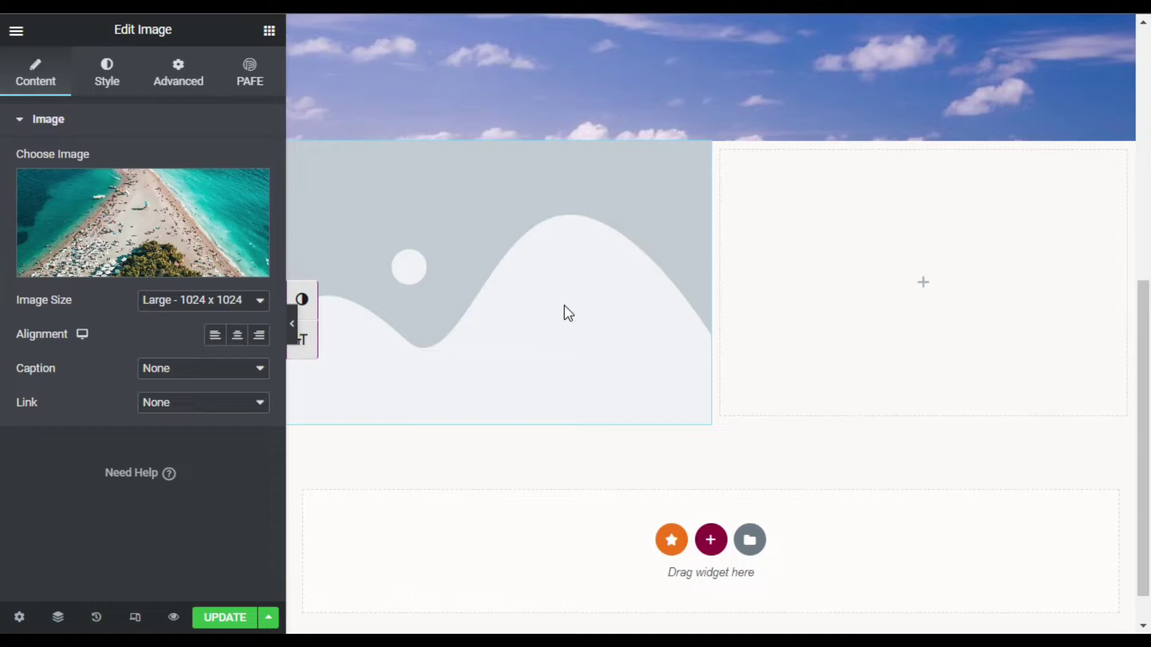
Set the beach image's width to 100% and its height to 100 VH.
left_click(108, 71)
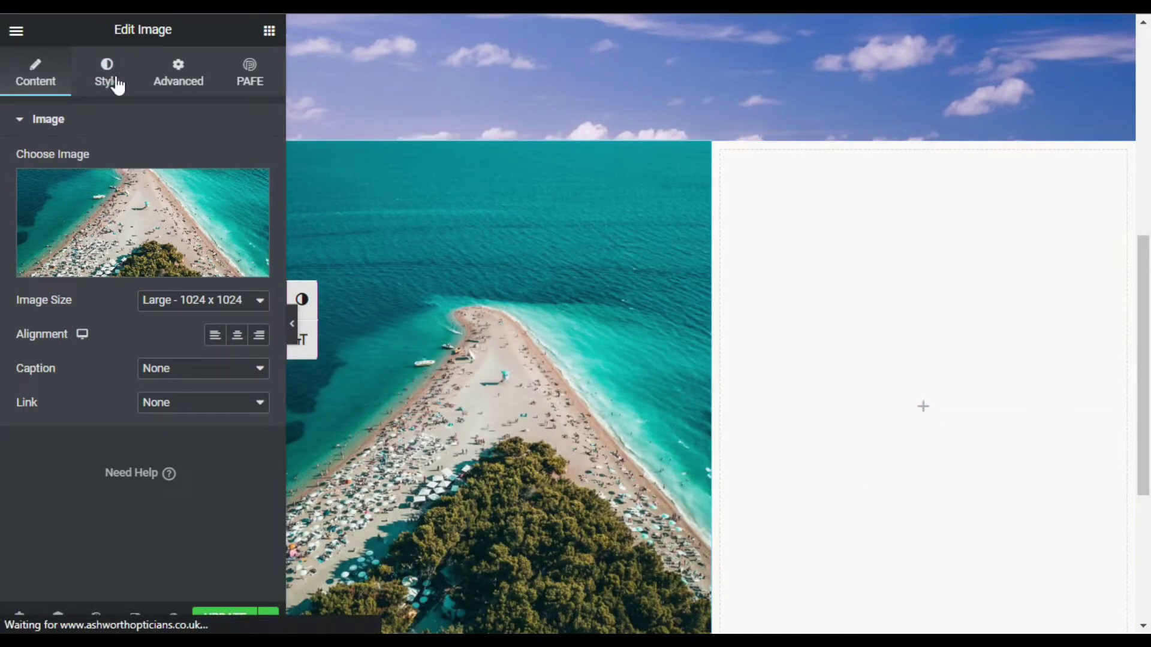
left_click_drag(18, 179, 256, 185)
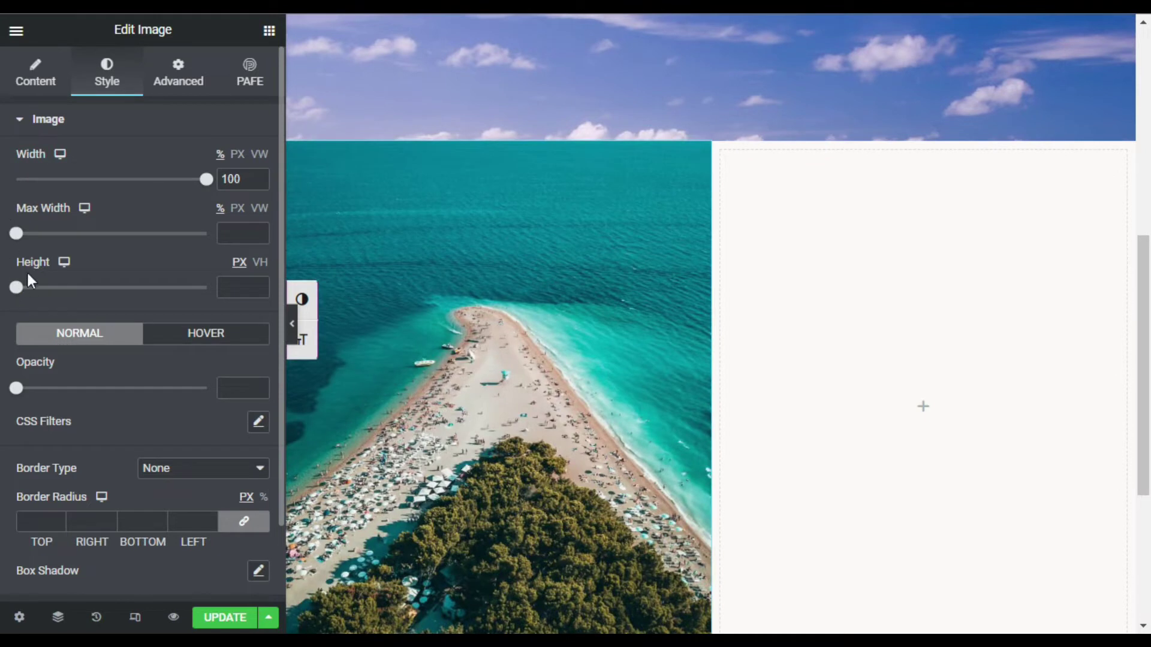
left_click_drag(19, 283, 253, 255)
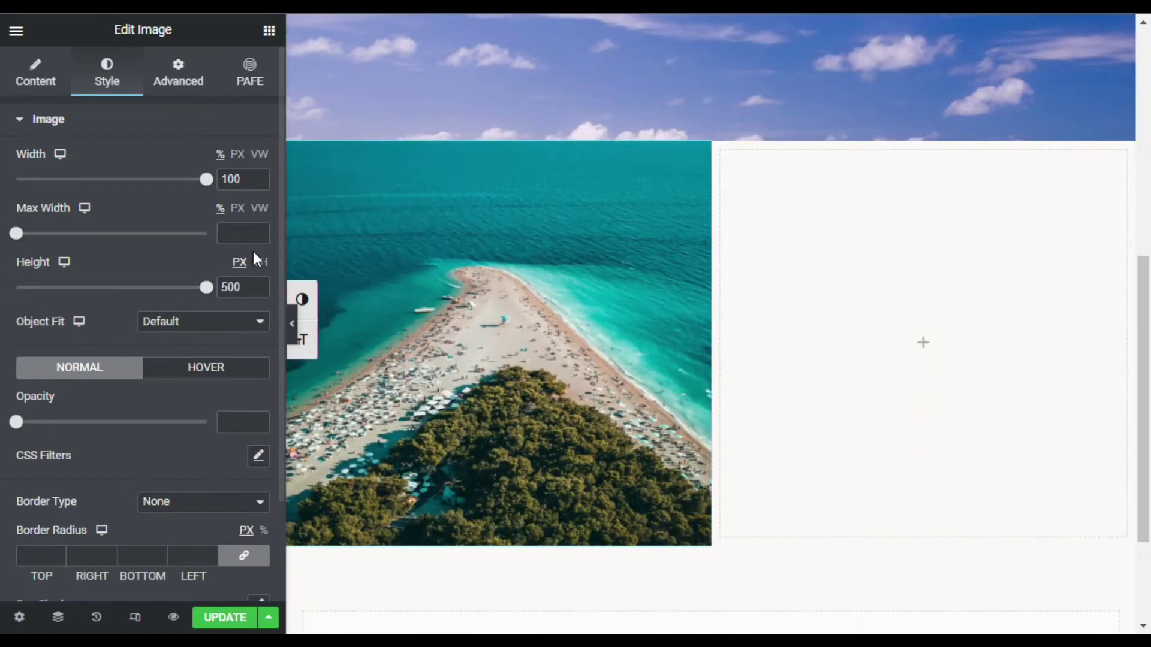
left_click(260, 264)
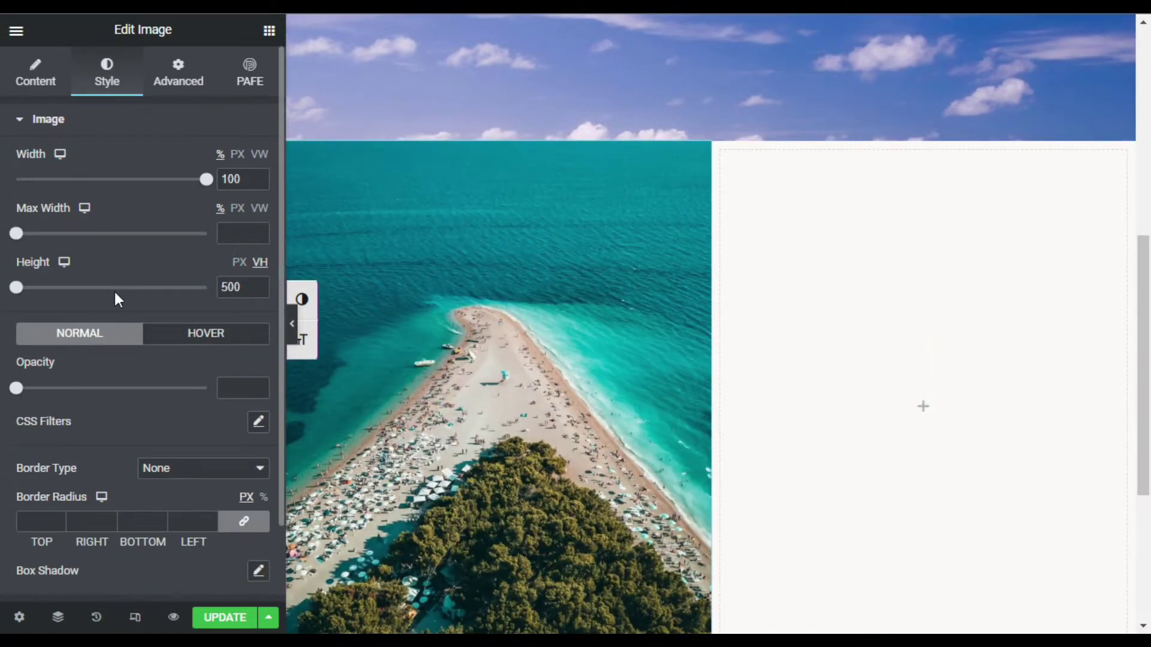
left_click_drag(17, 287, 257, 306)
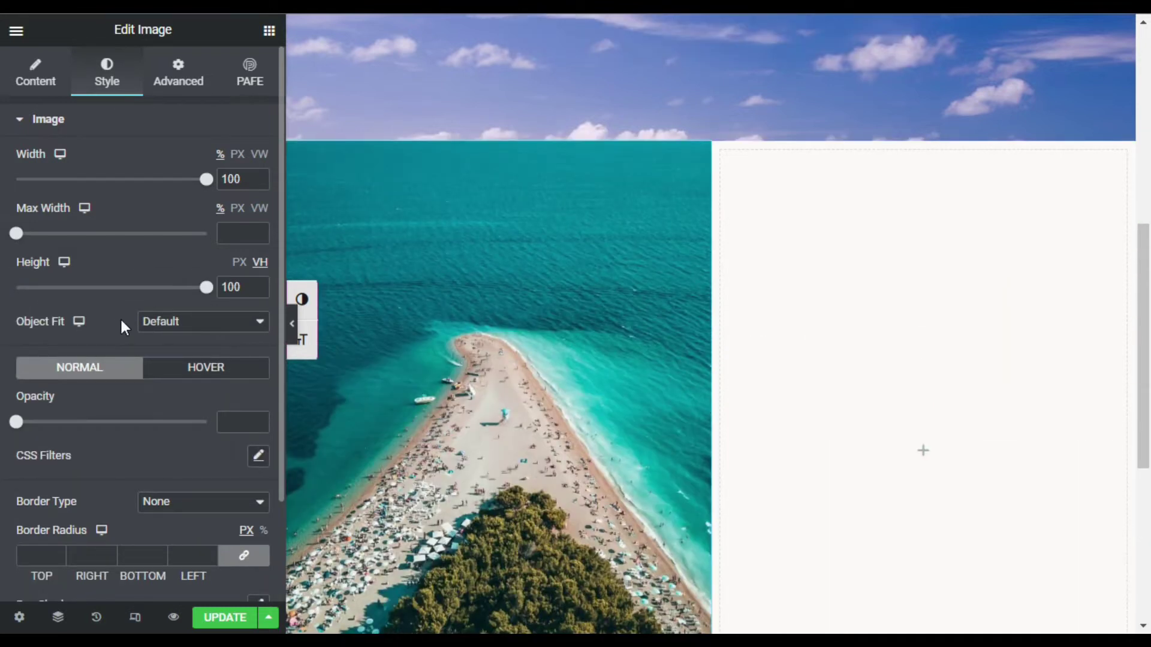
Set the beach image's object fit to Cover and check how it fills the column.
left_click(181, 323)
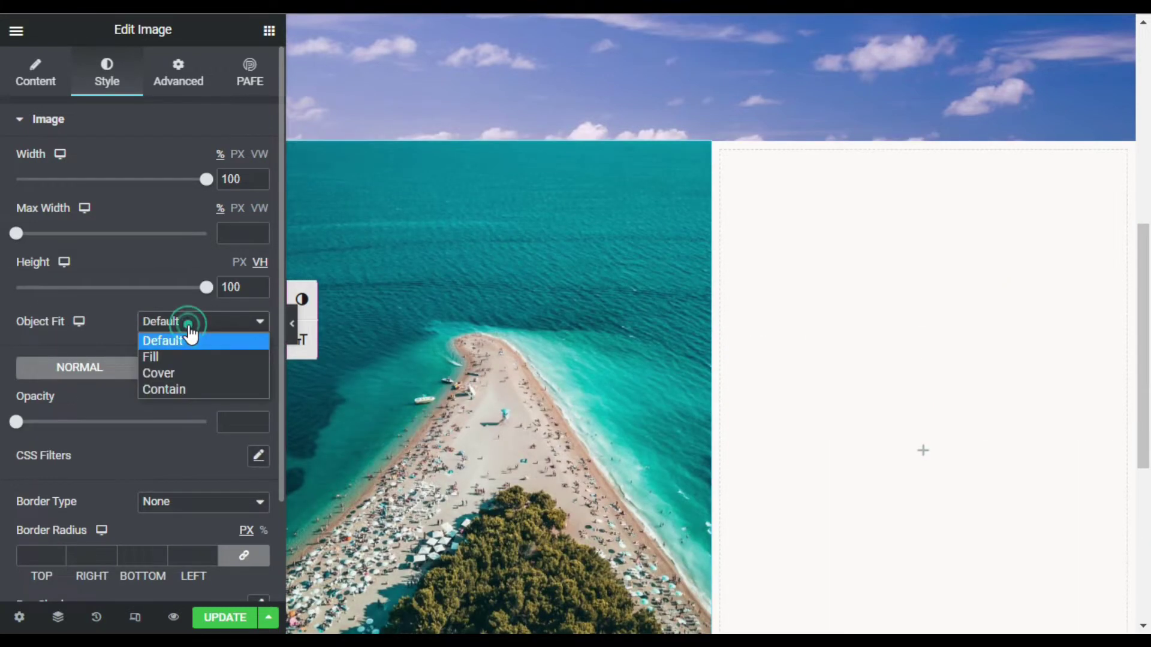
left_click(189, 376)
scroll(491, 341, "down", 5)
scroll(490, 340, "up", 5)
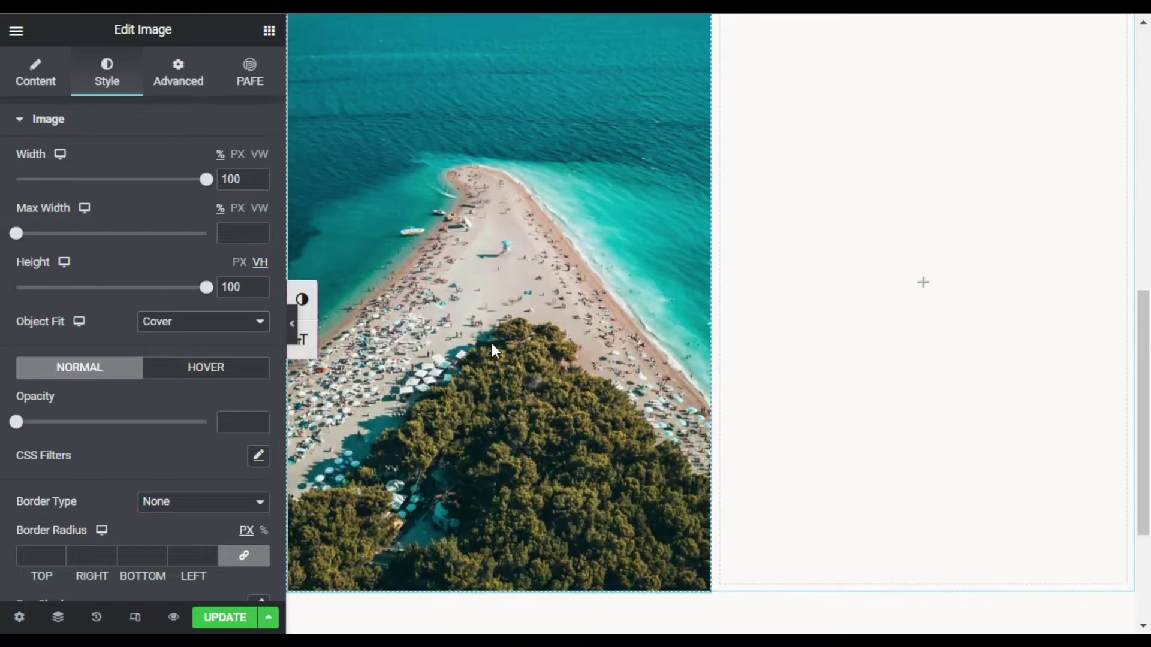
scroll(505, 340, "down", 4)
scroll(506, 340, "up", 4)
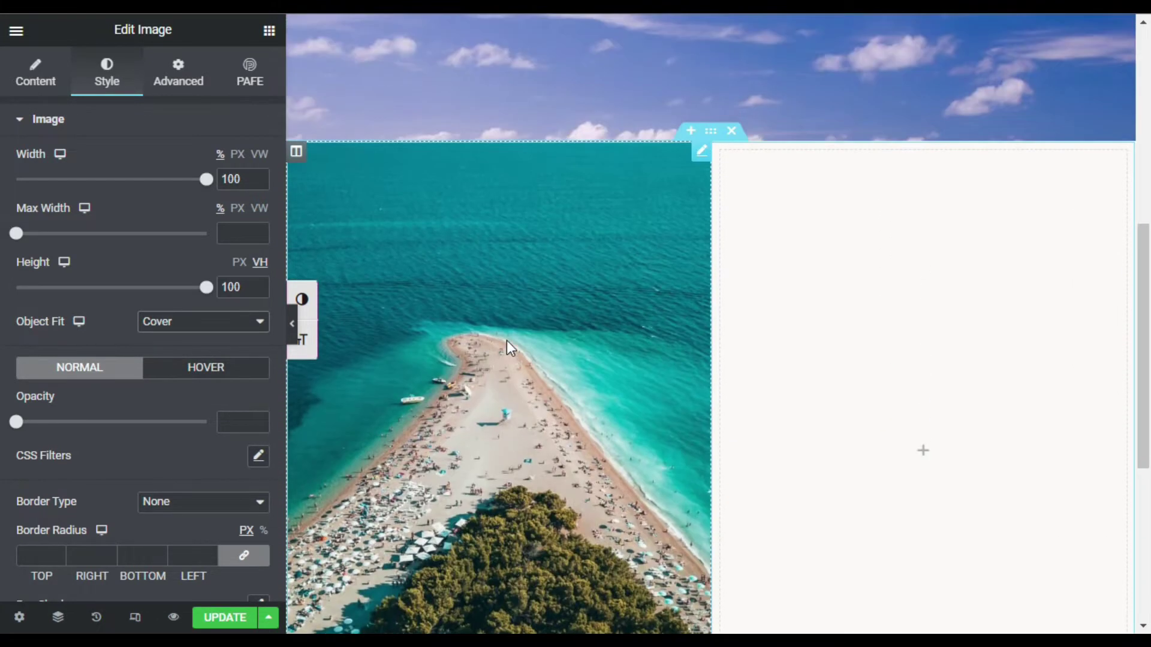
Add a Heading widget to the section's empty second column with the title "Bird Eye View Of An Island".
left_click(925, 451)
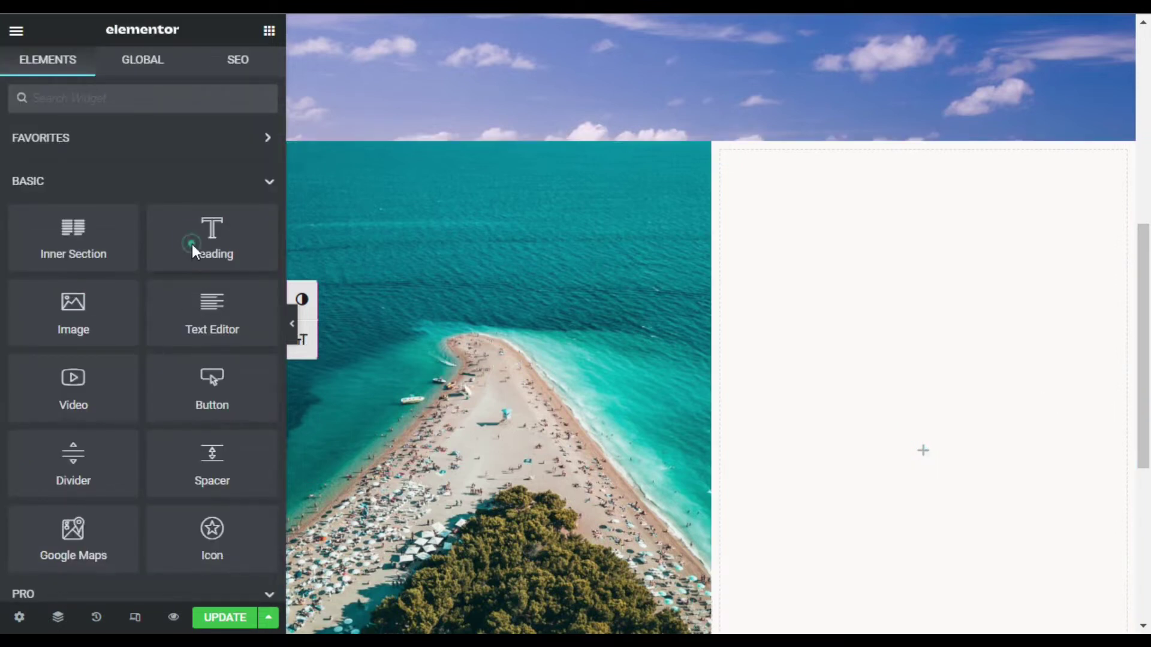
left_click_drag(193, 250, 933, 475)
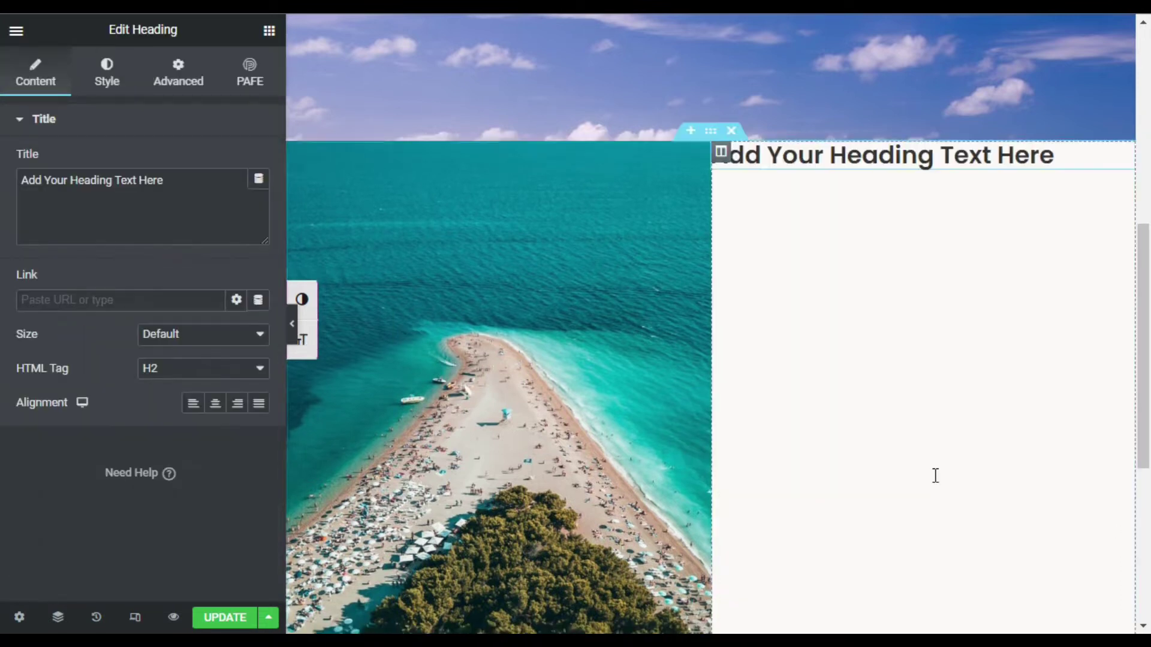
left_click_drag(194, 185, 9, 181)
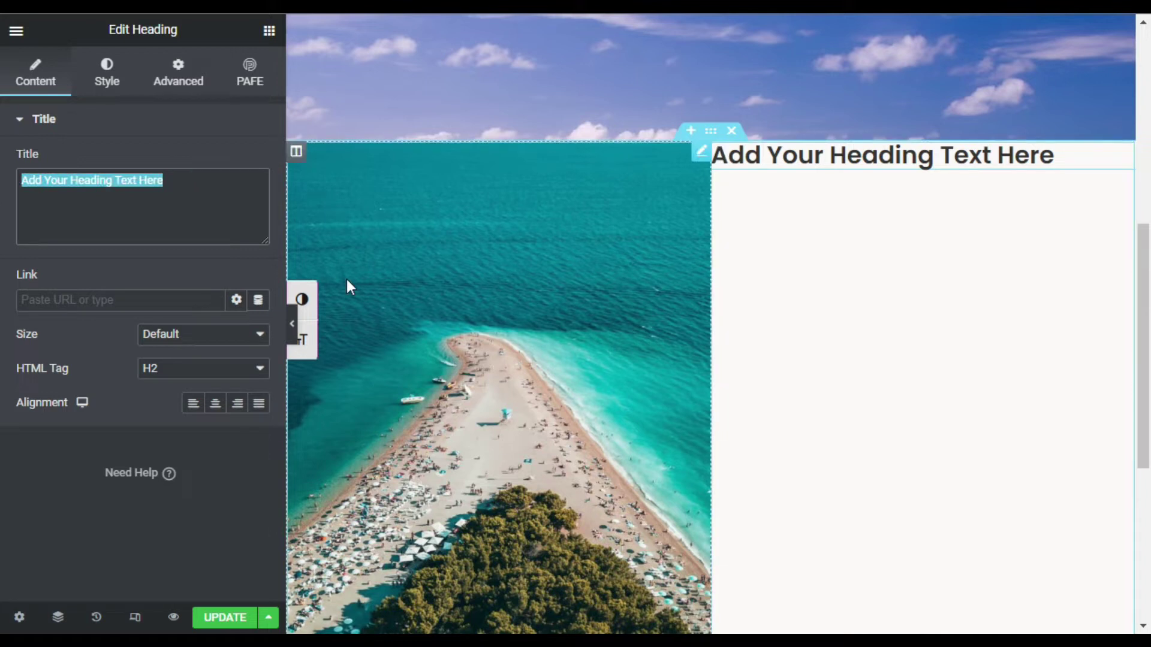
type("Bird Eye View Of An Island")
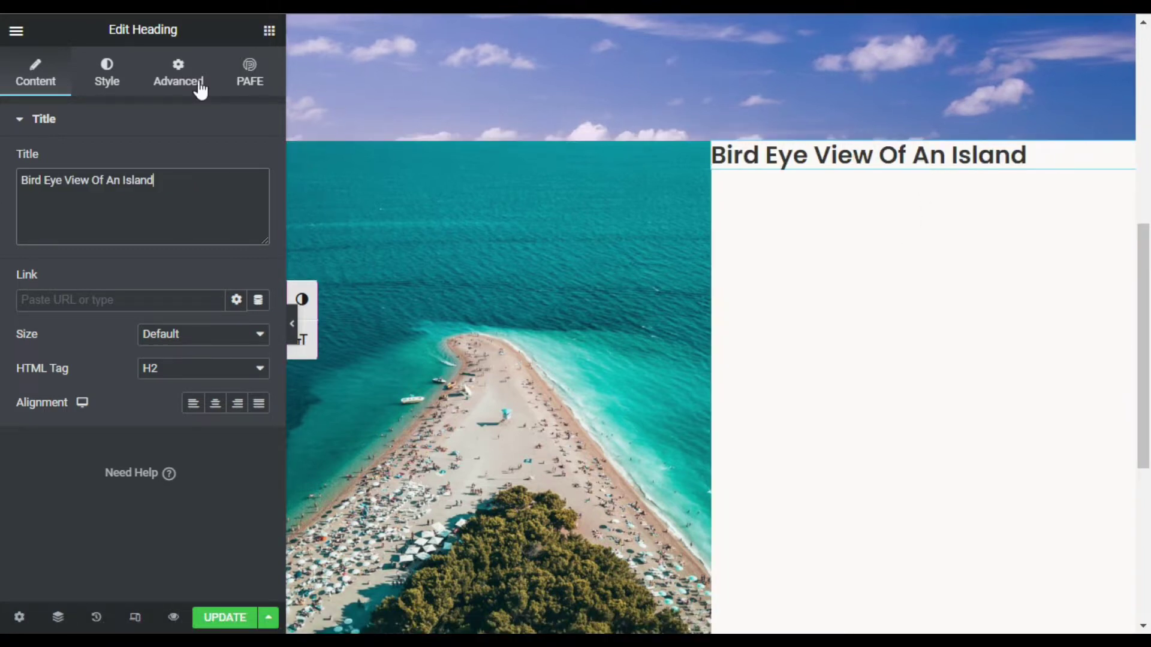
Set the font family of the "Bird Eye View Of An Island" heading to Poppins.
left_click(111, 78)
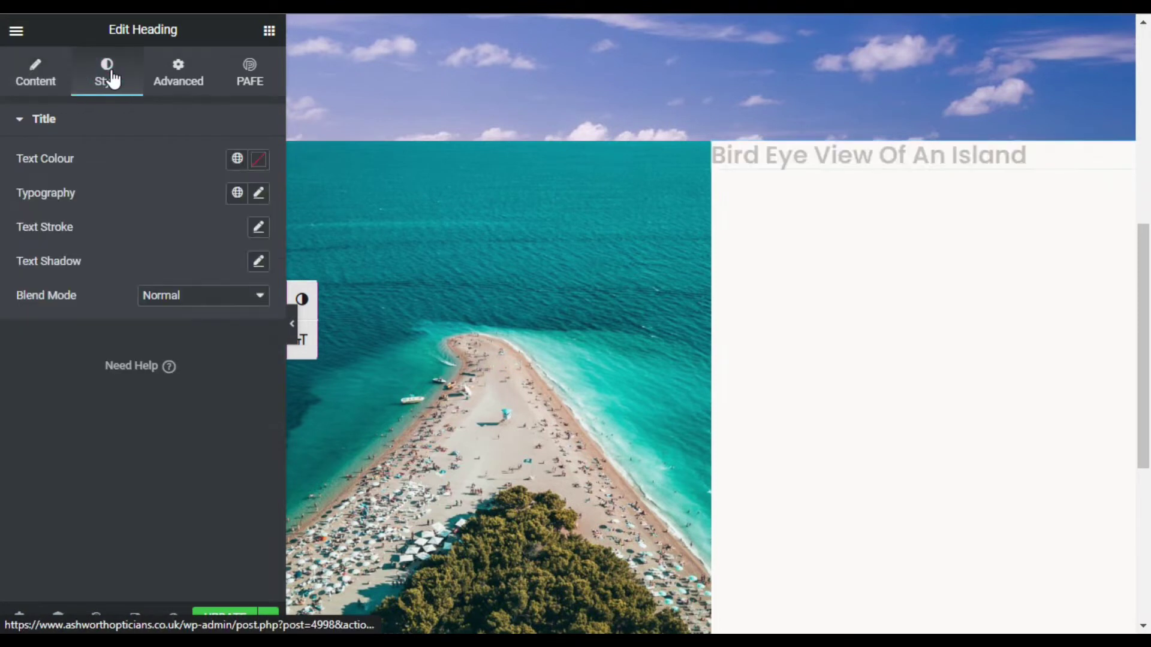
left_click(258, 193)
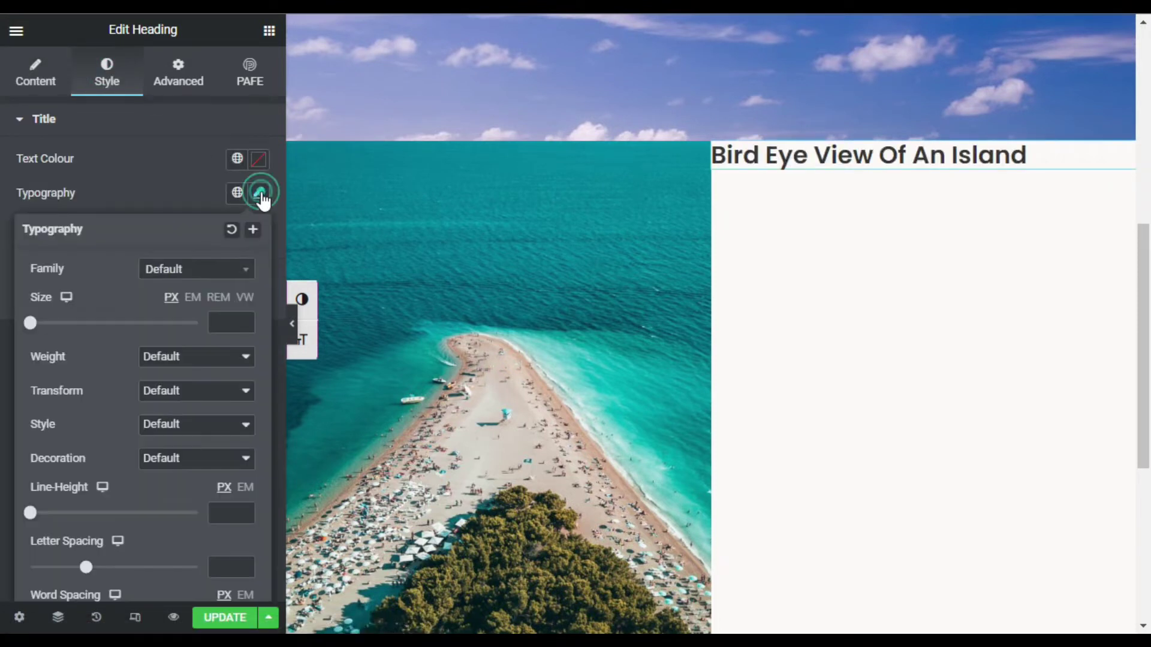
left_click(190, 267)
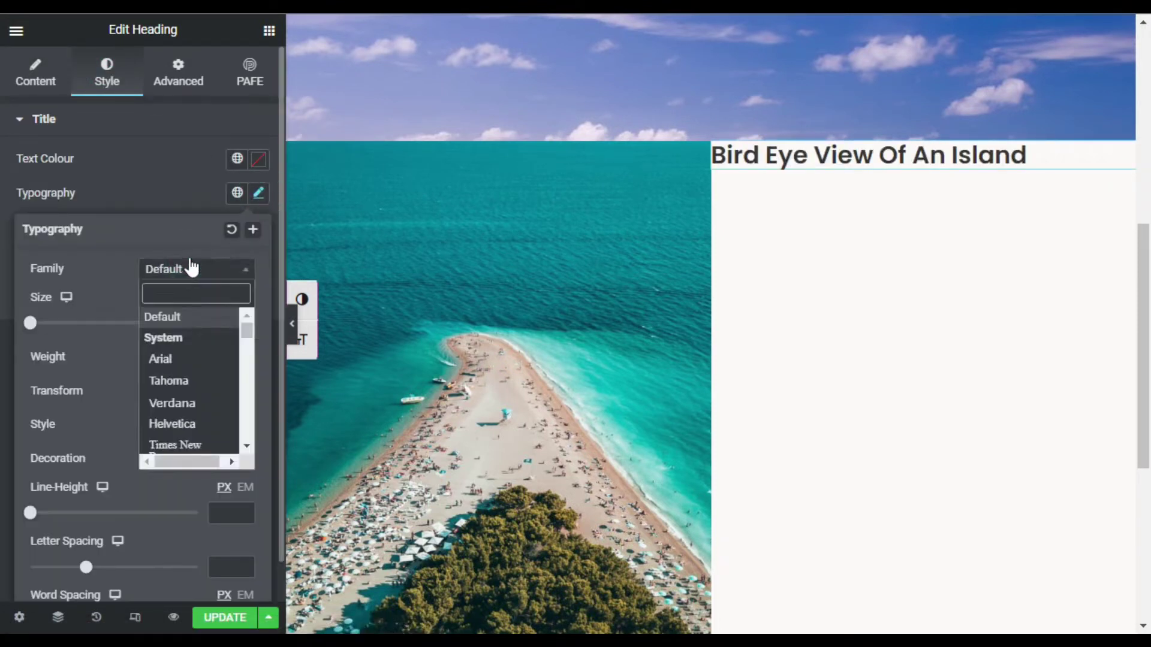
left_click(197, 290)
type("popp")
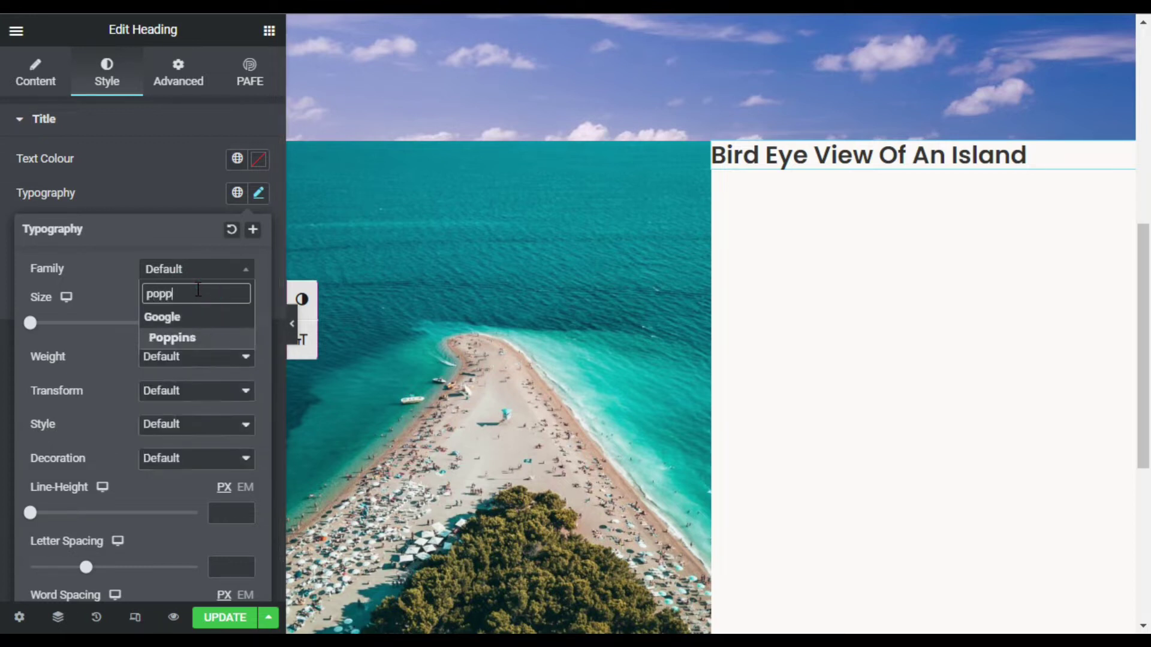
left_click(174, 338)
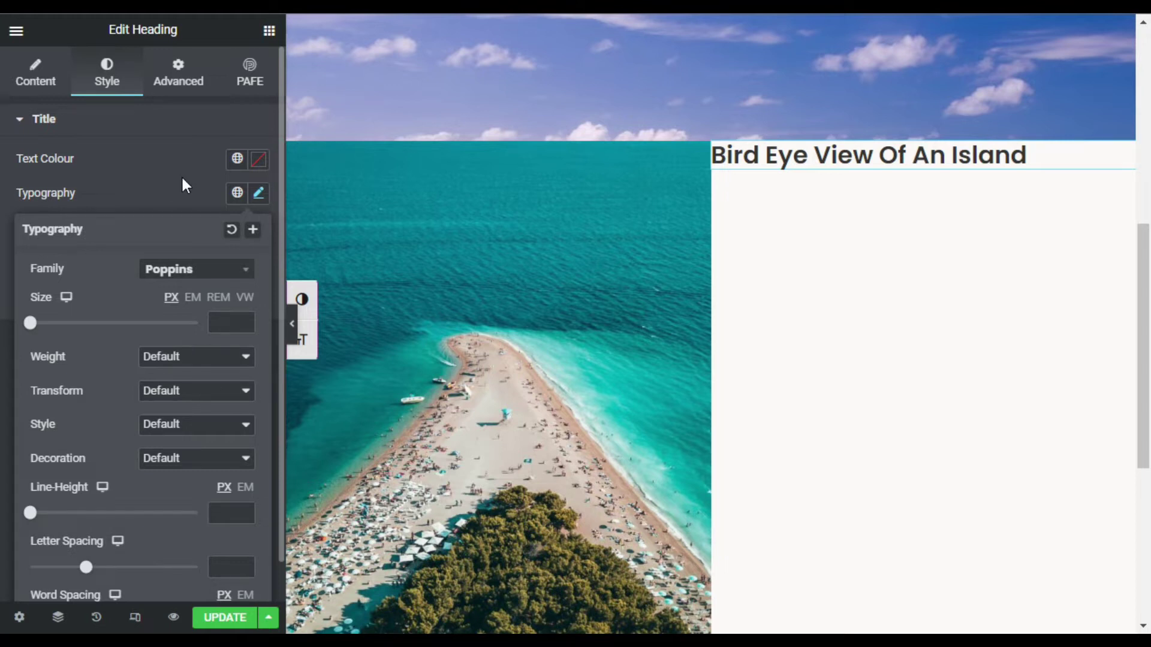
Add a Text Editor widget below the second column's heading and replace its placeholder text with the copied sea story.
left_click(269, 32)
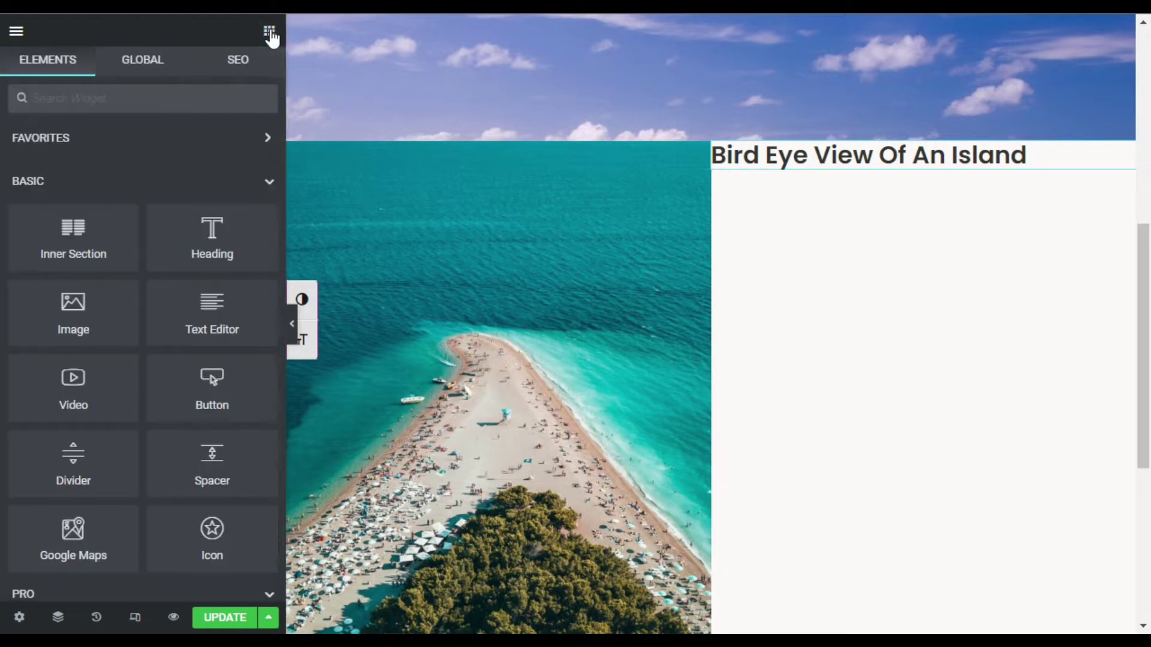
left_click_drag(214, 327, 850, 165)
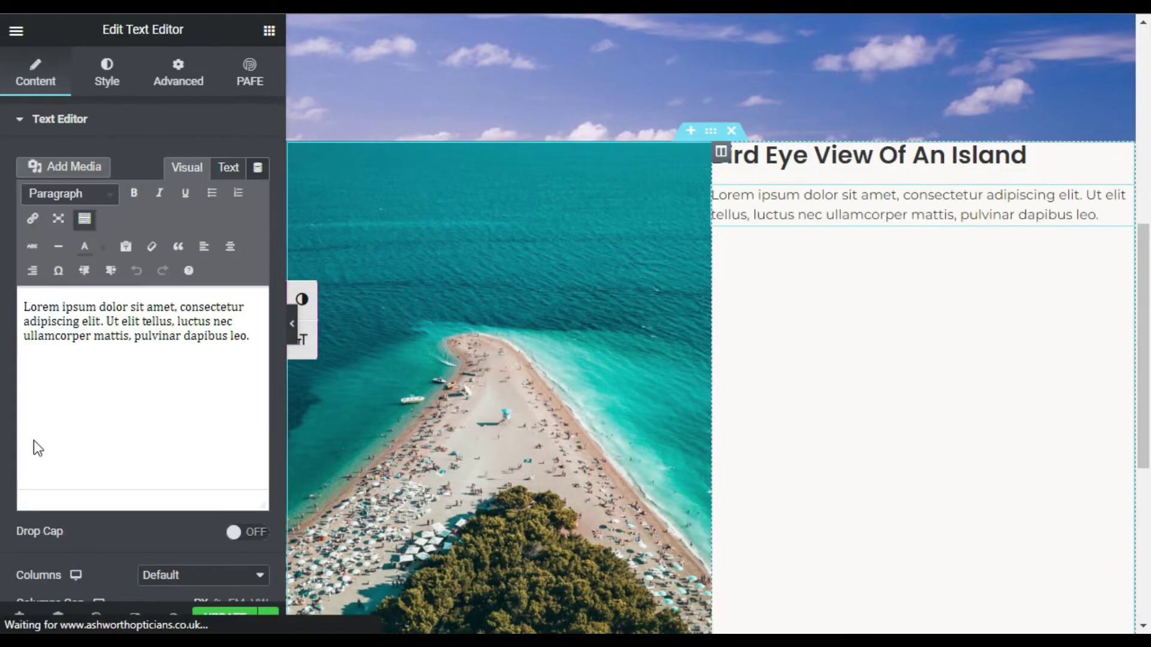
left_click_drag(92, 380, 23, 301)
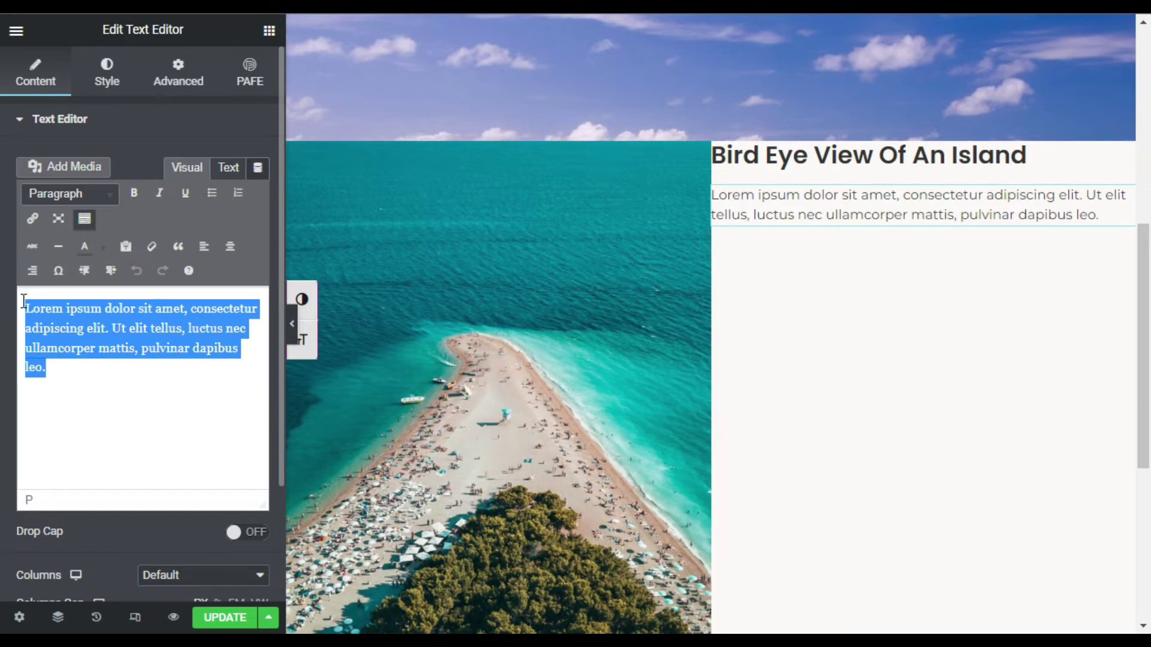
key("ctrl+v")
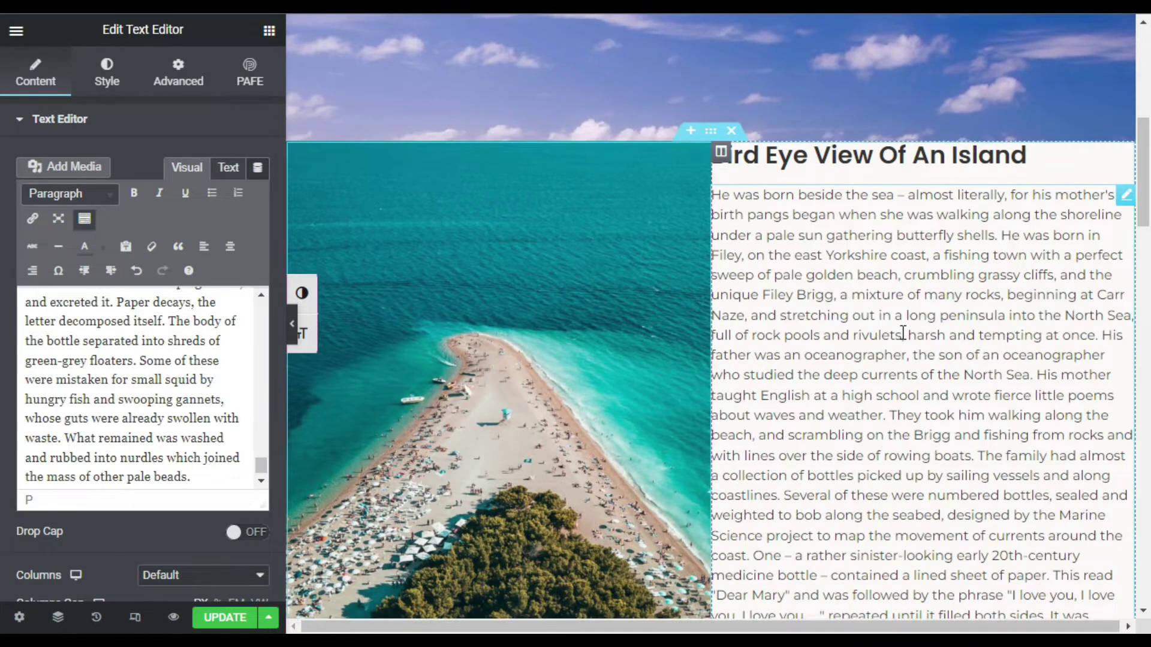
Set the story text's font family to Alata.
left_click(108, 76)
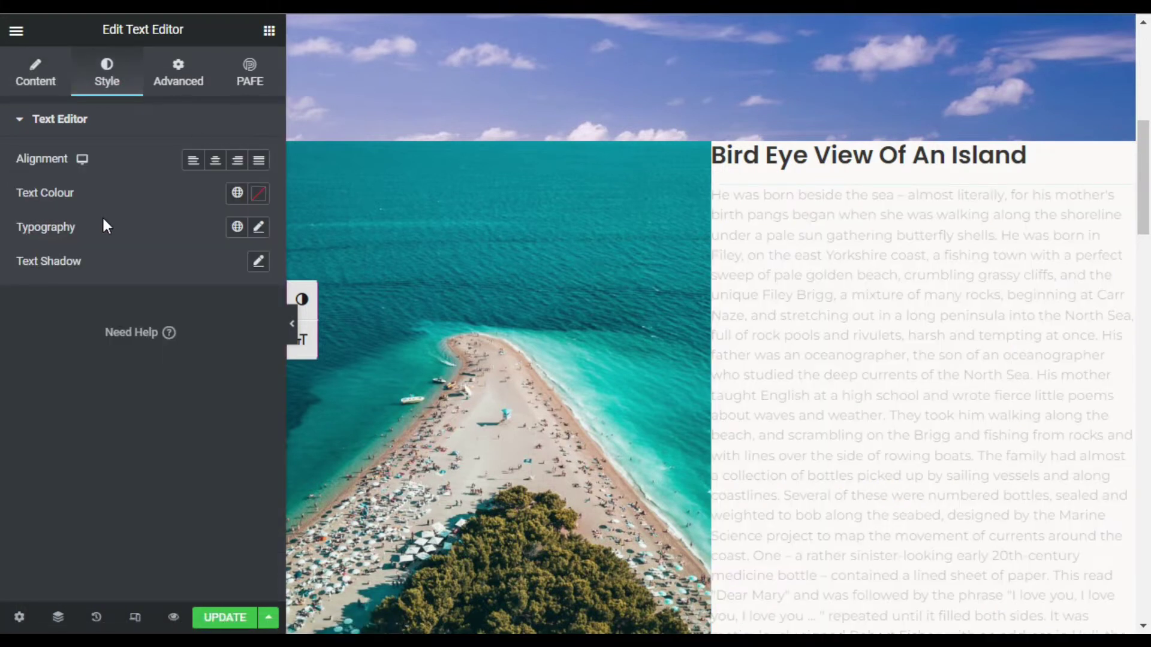
left_click(259, 228)
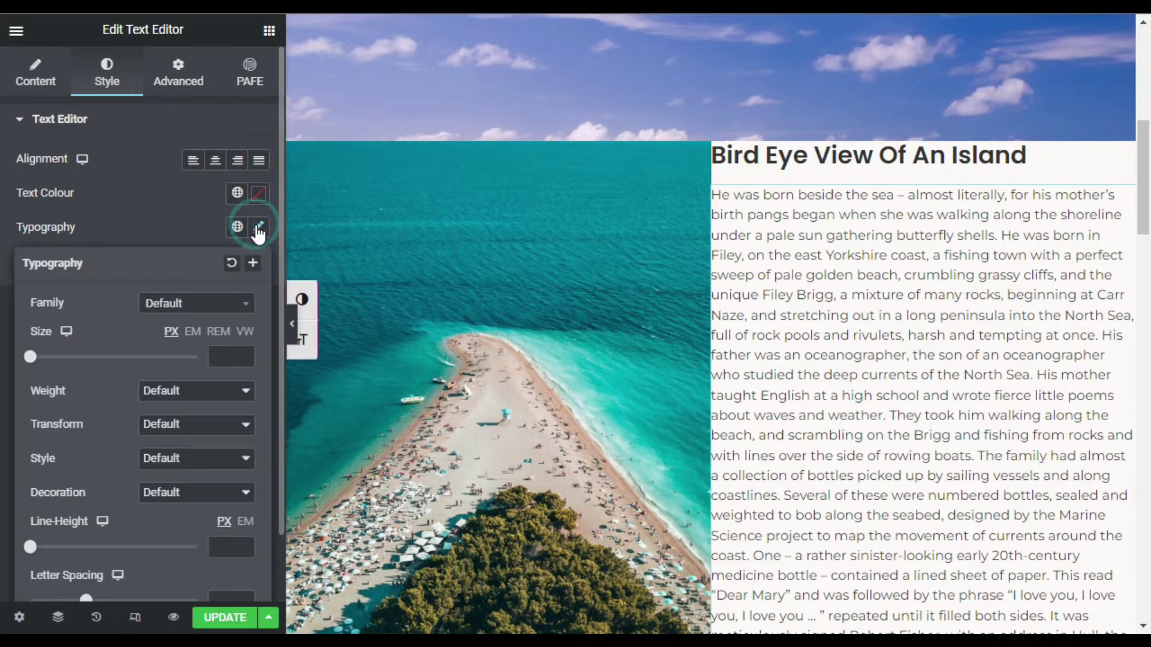
left_click(183, 309)
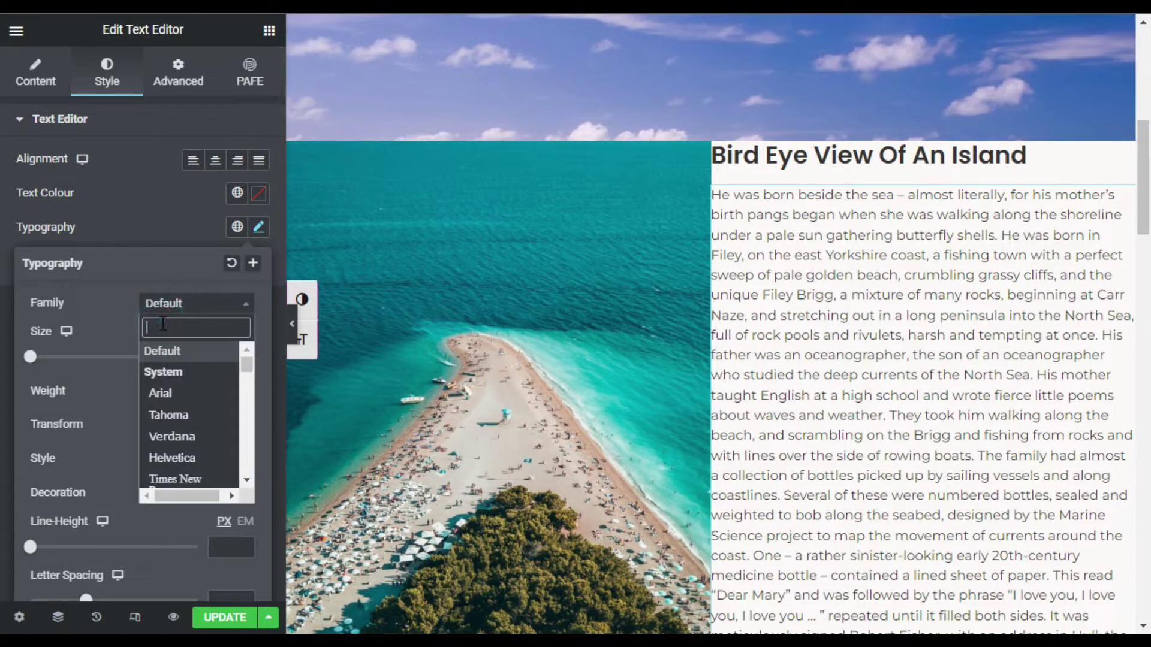
type("alaya")
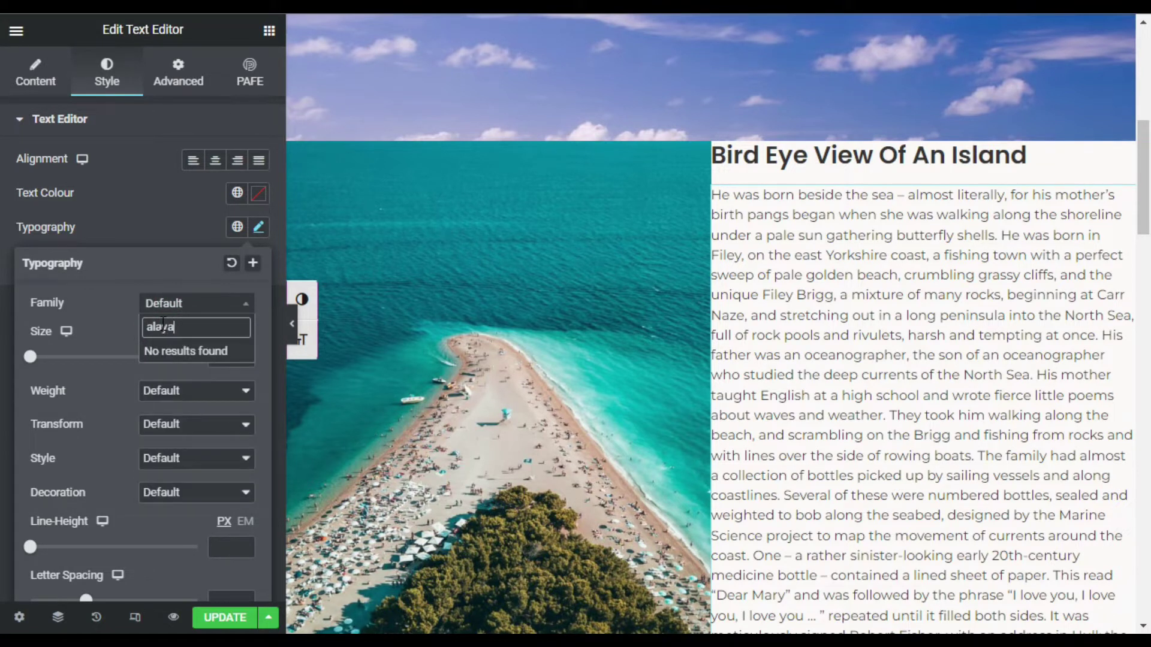
key("BackSpace")
key("BackSpace")
type("ta")
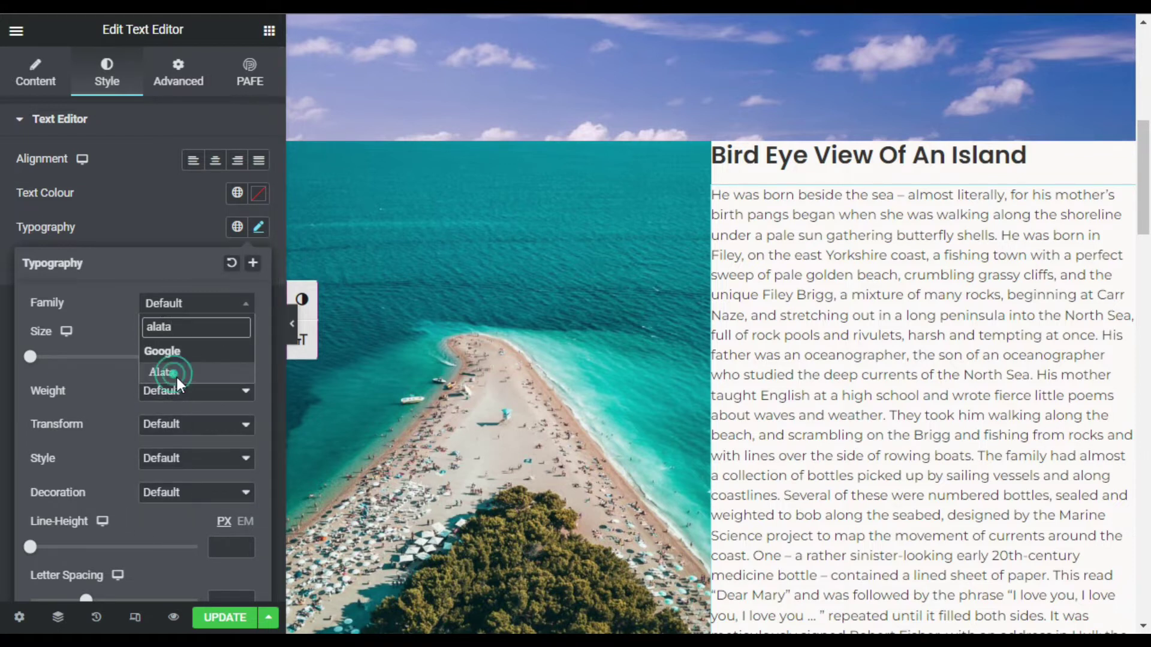
left_click(173, 373)
Set the story text's font weight to 400 and its line height to 25 px.
scroll(178, 376, "down", 1)
left_click(163, 313)
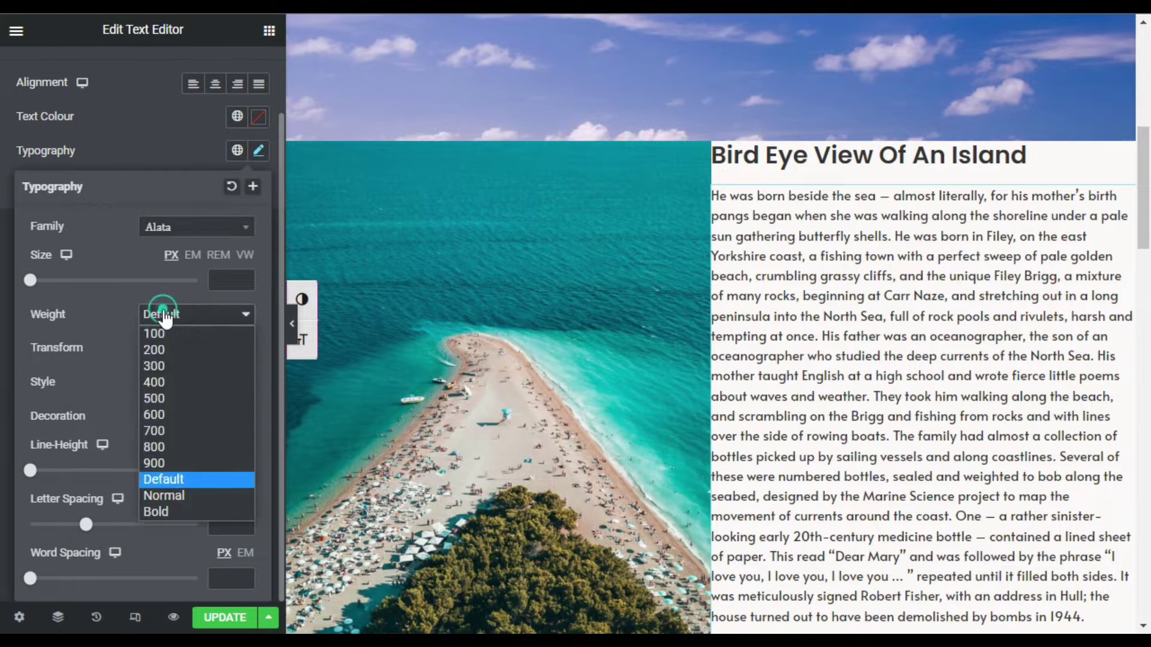
left_click(196, 384)
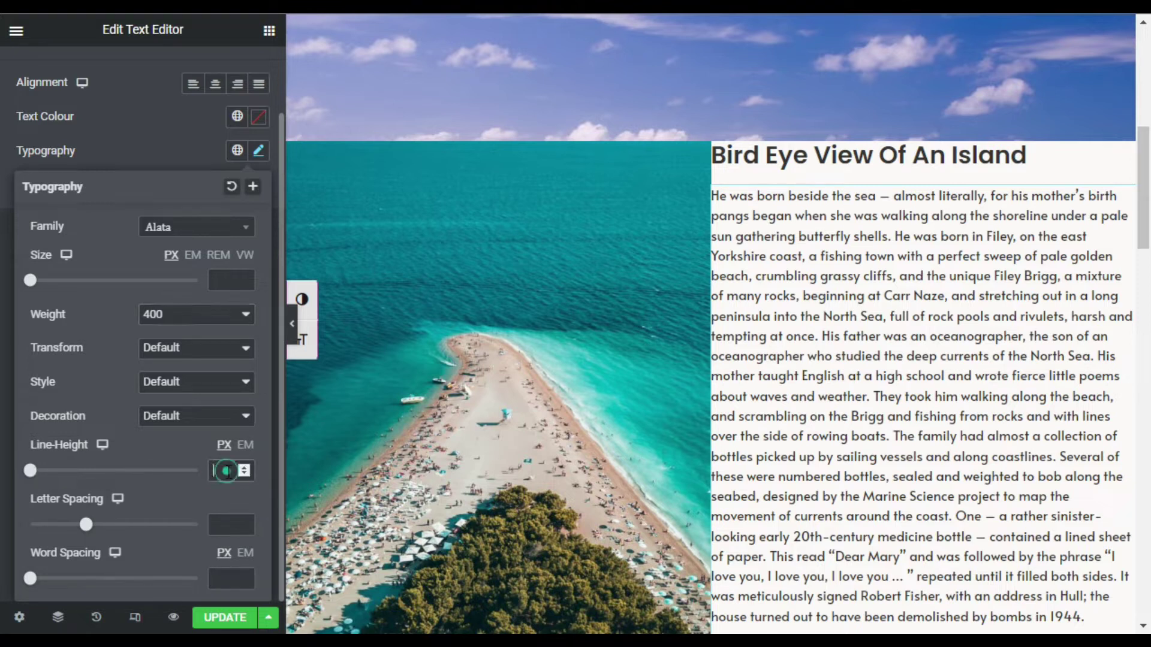
type("25")
scroll(741, 354, "up", 2)
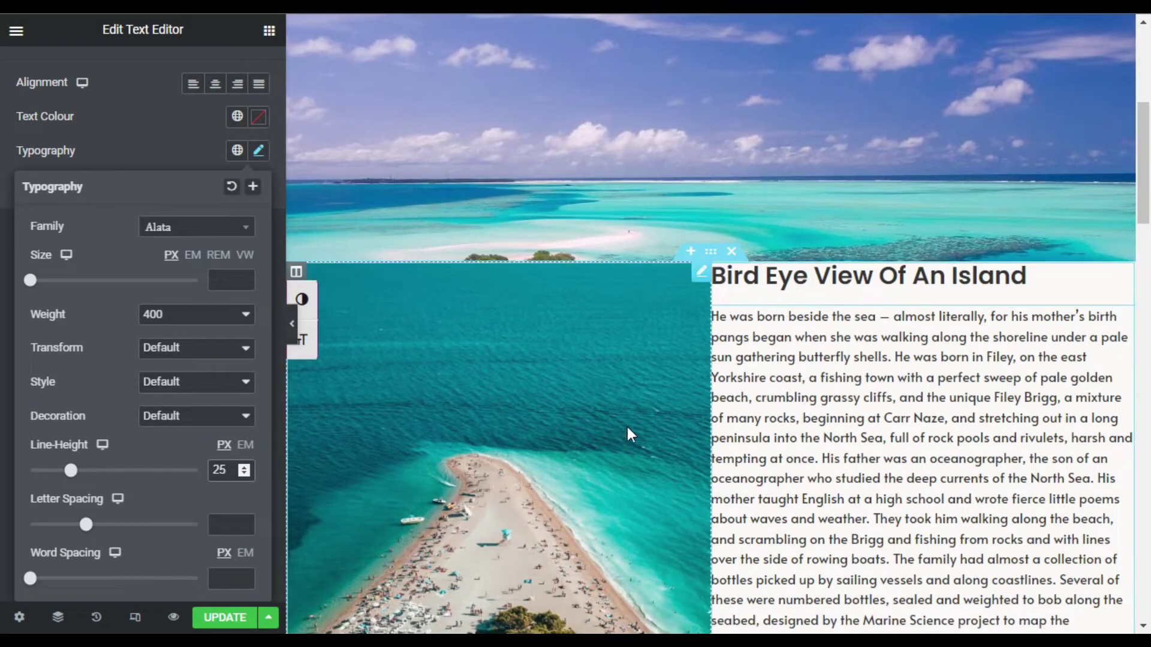
left_click(164, 163)
scroll(164, 163, "up", 2)
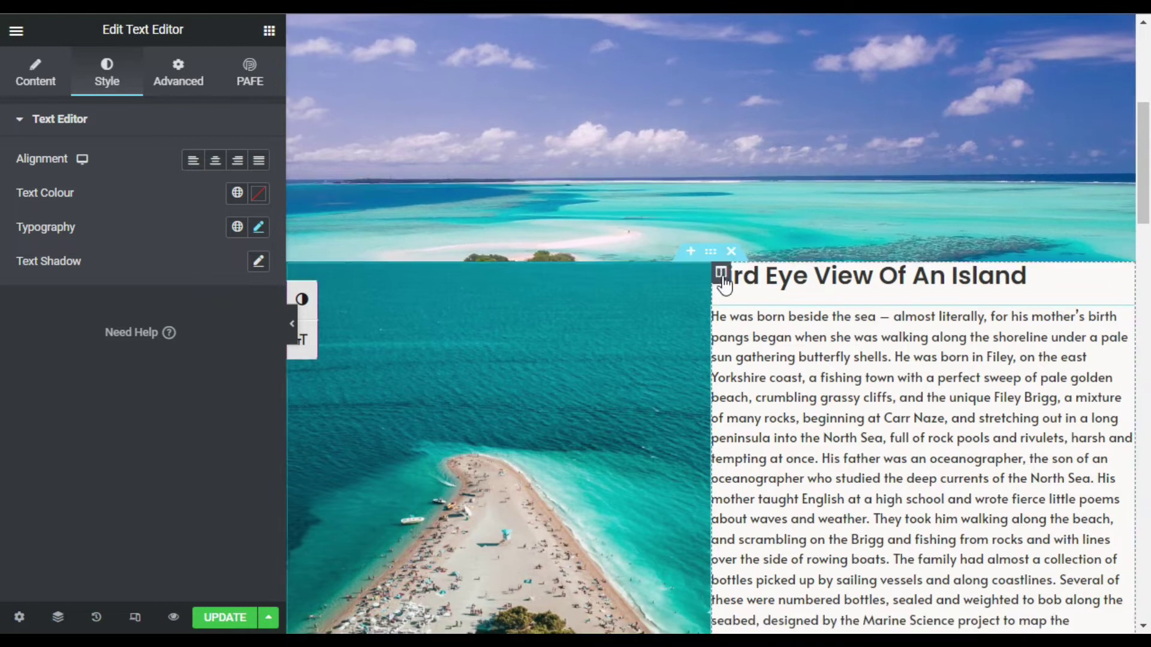
Set the second column's padding to 50 px on all sides.
left_click(720, 275)
left_click(236, 80)
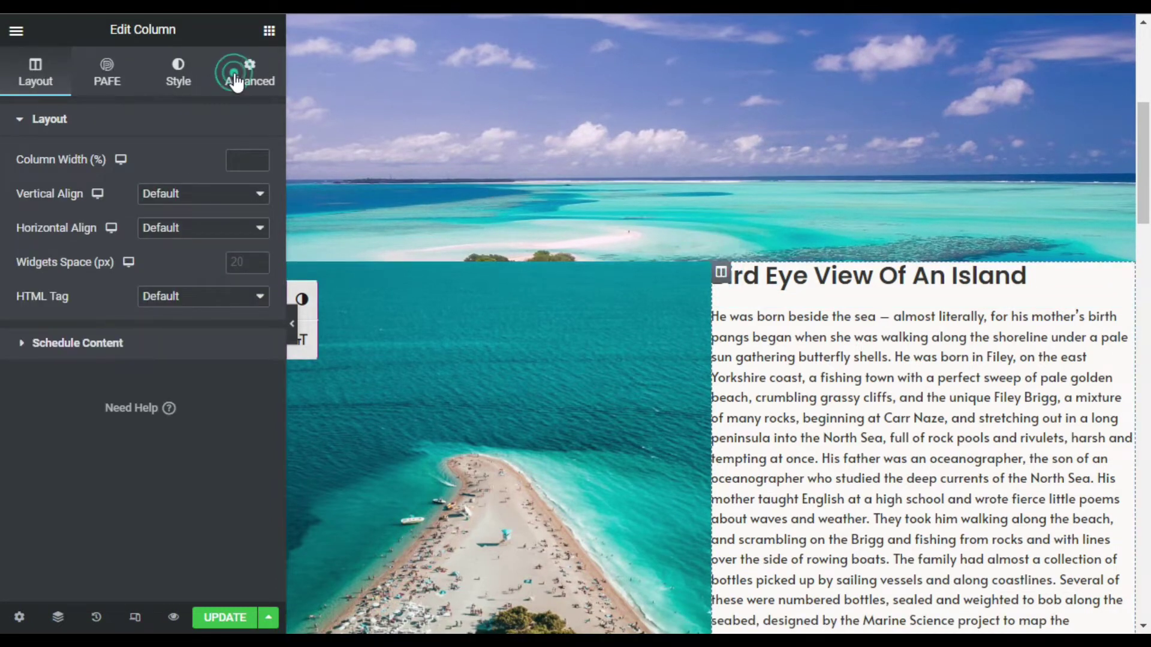
type("50")
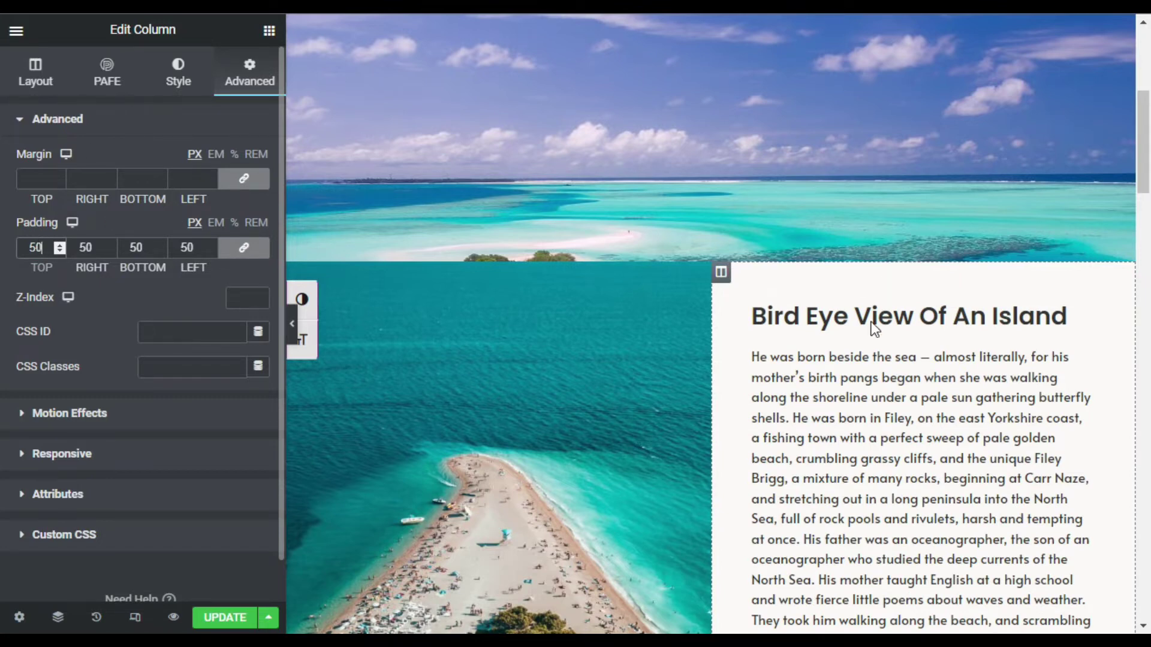
Look through the two-column section to examine how the beach image behaves beside the long story text while scrolling.
scroll(874, 327, "down", 15)
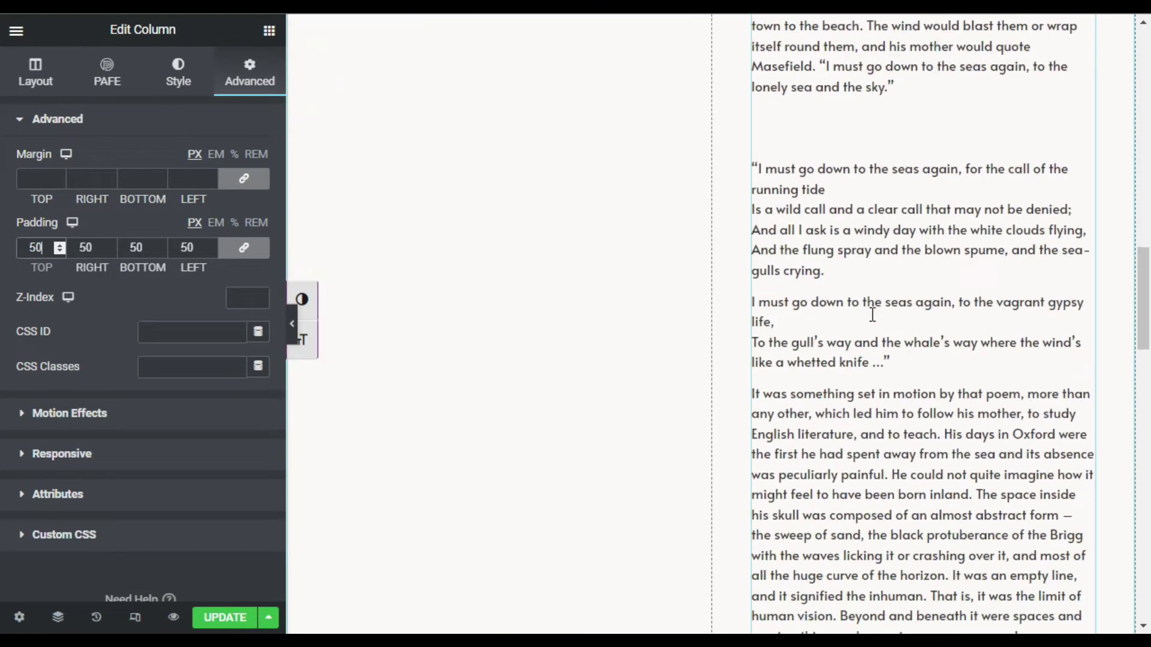
scroll(873, 315, "down", 20)
scroll(873, 315, "up", 5)
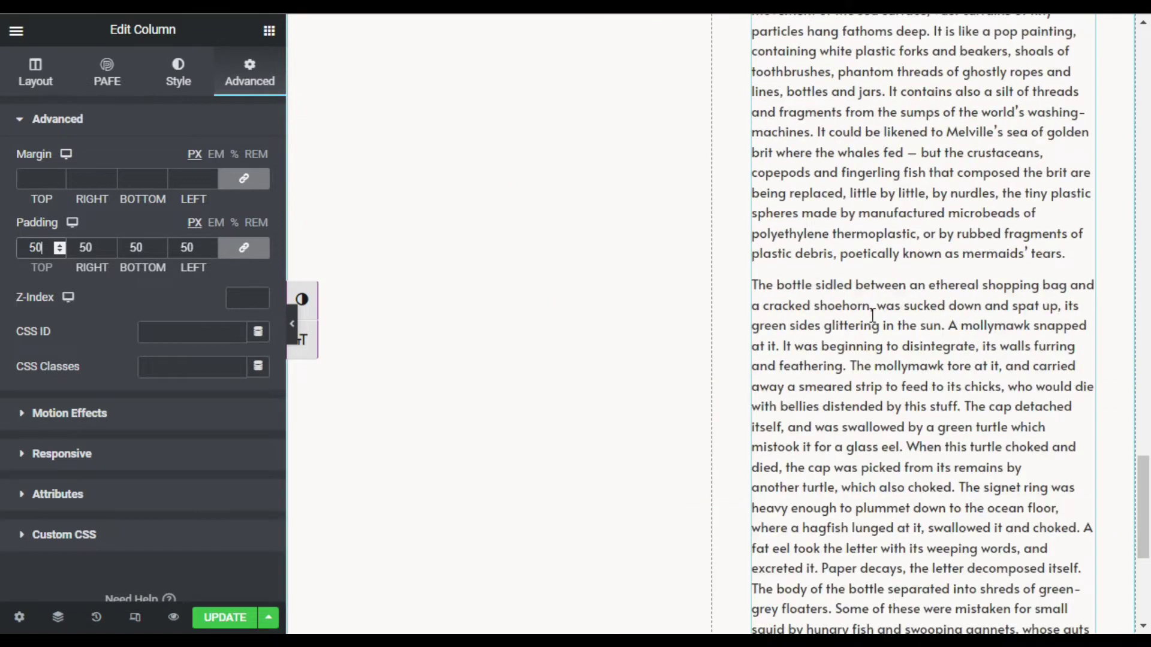
scroll(873, 314, "up", 15)
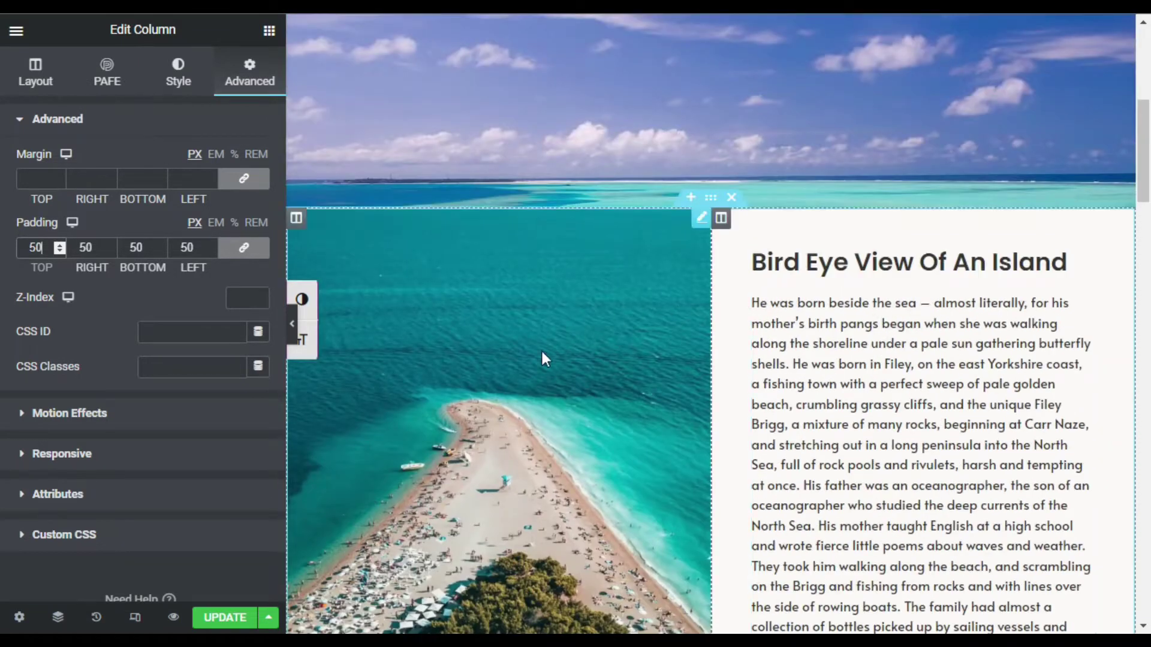
scroll(814, 339, "down", 15)
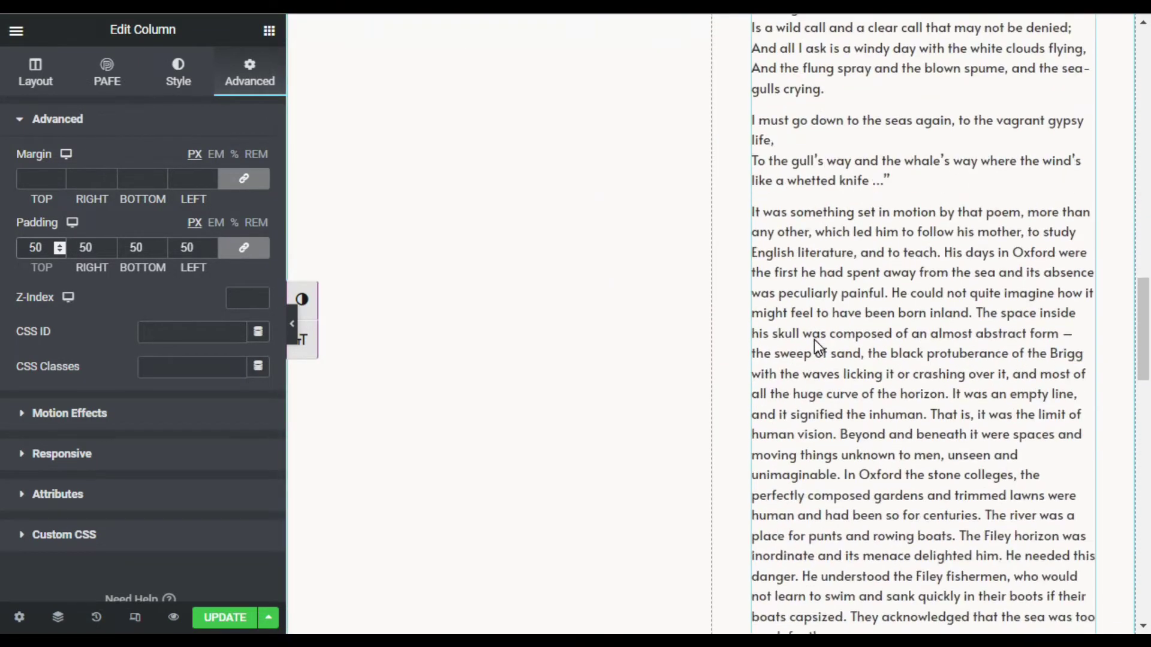
scroll(814, 339, "up", 15)
scroll(823, 339, "down", 4)
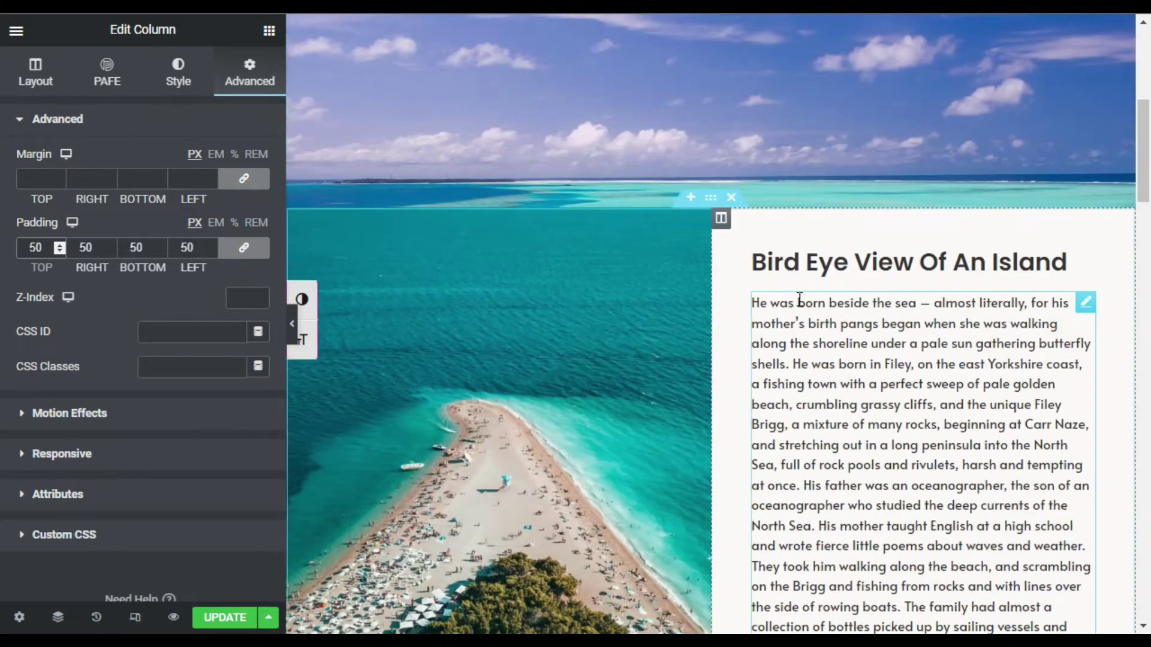
scroll(800, 300, "down", 4)
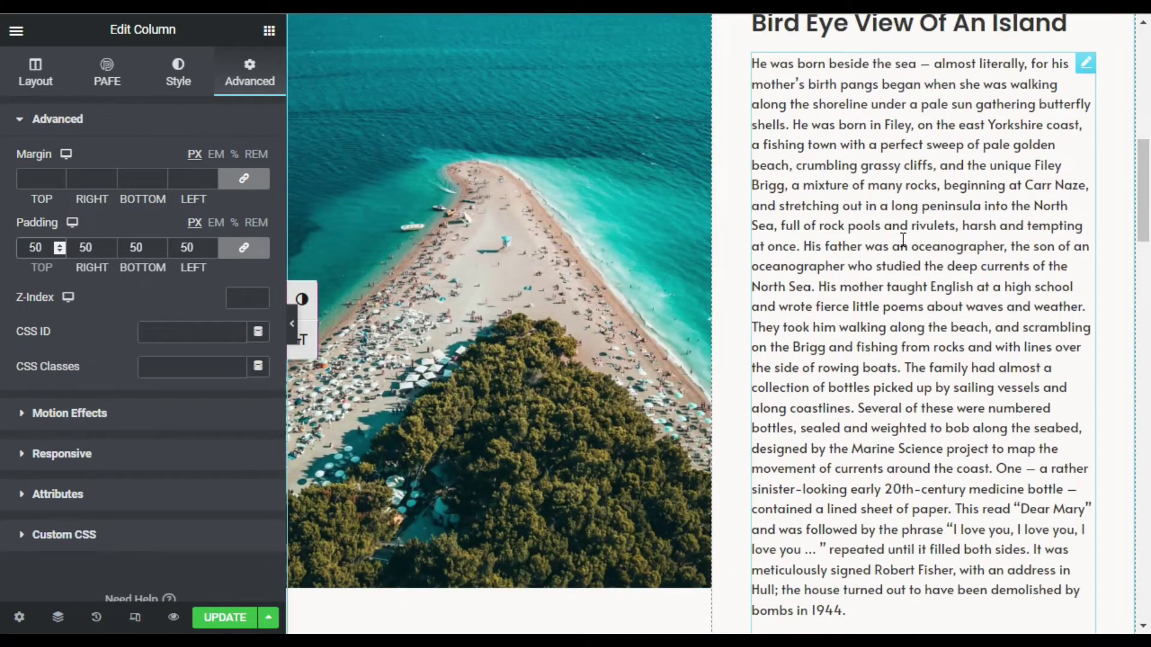
scroll(903, 239, "down", 4)
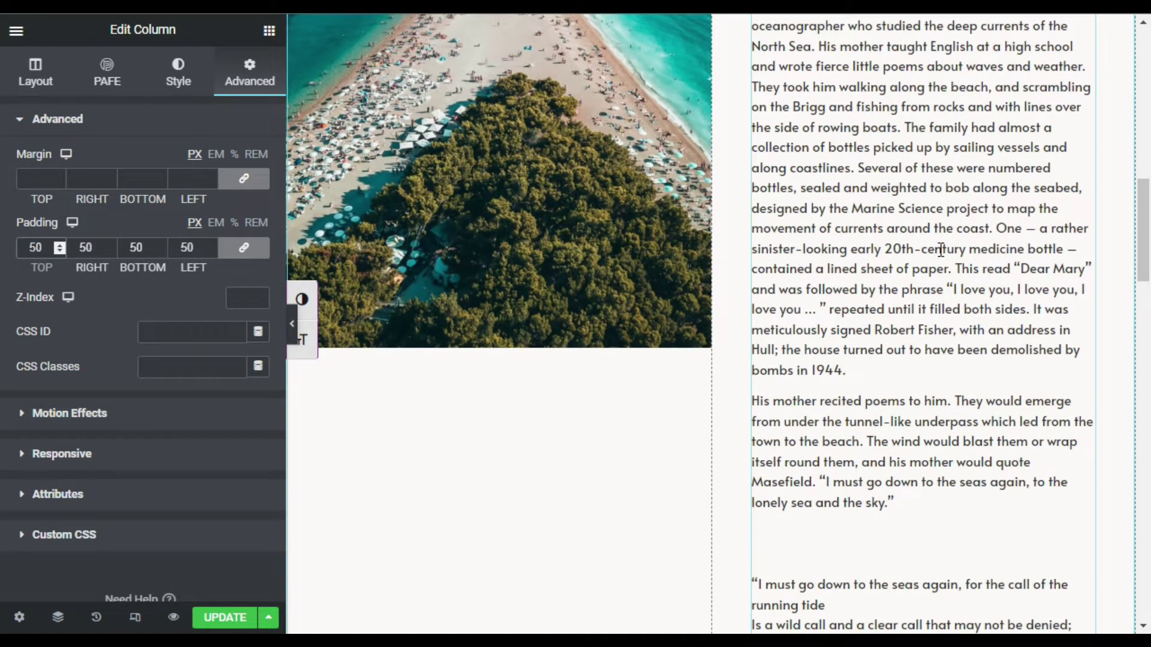
scroll(906, 273, "up", 6)
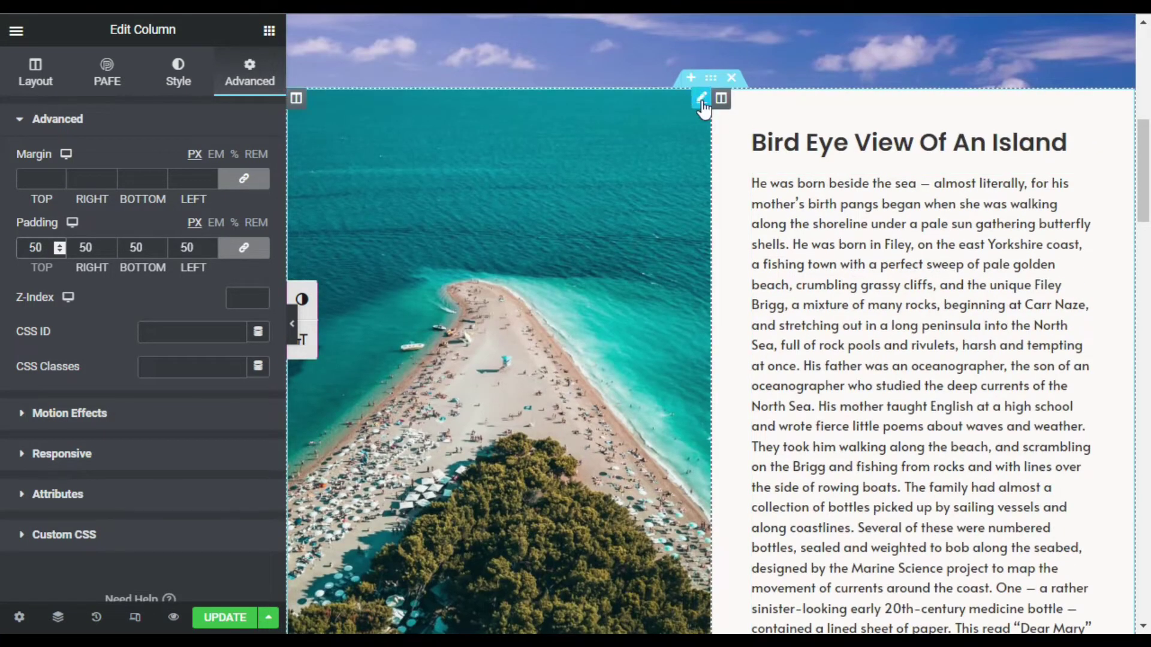
Make the beach image sticky to the top through its motion effects.
left_click(703, 108)
left_click(178, 71)
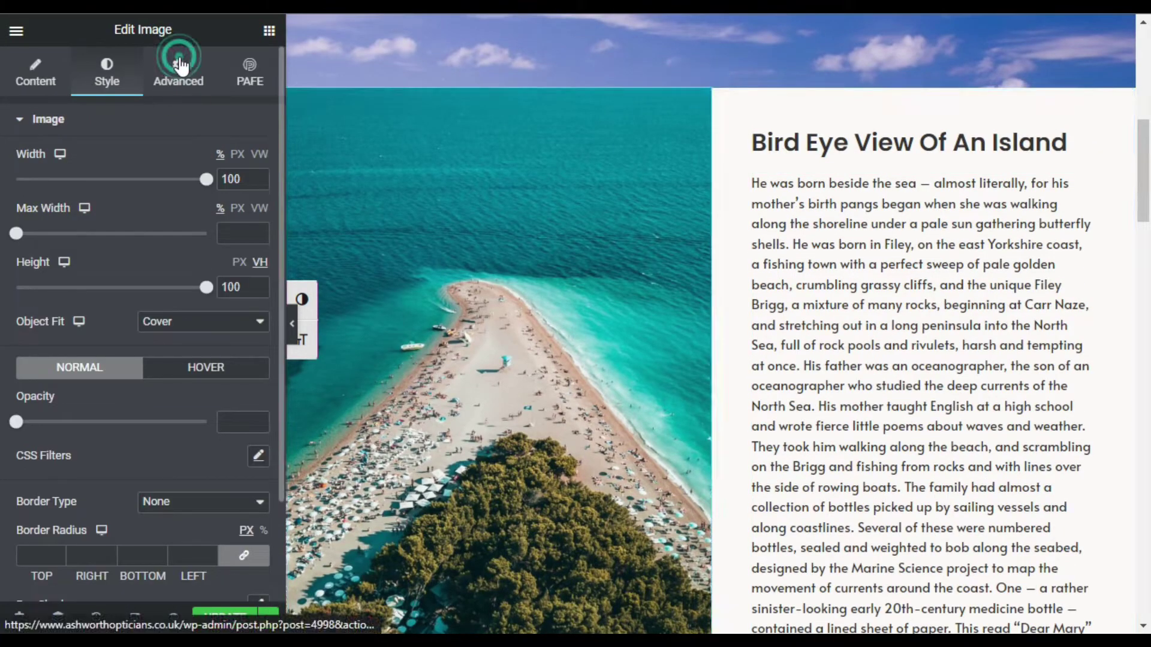
left_click(64, 320)
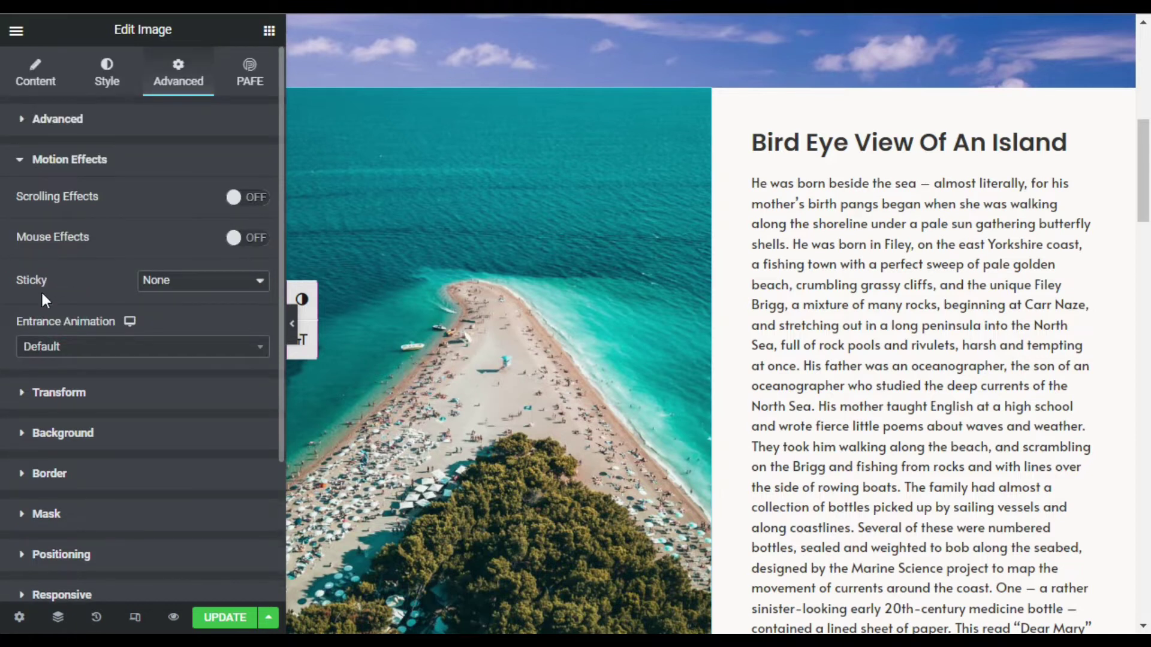
left_click(171, 281)
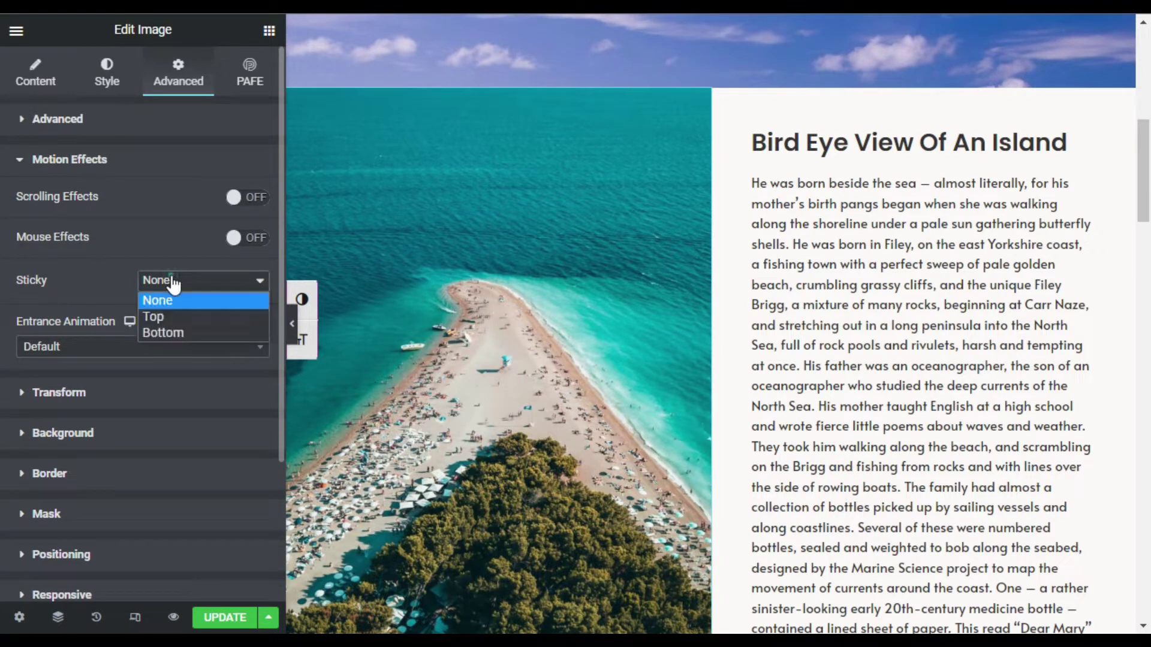
left_click(174, 318)
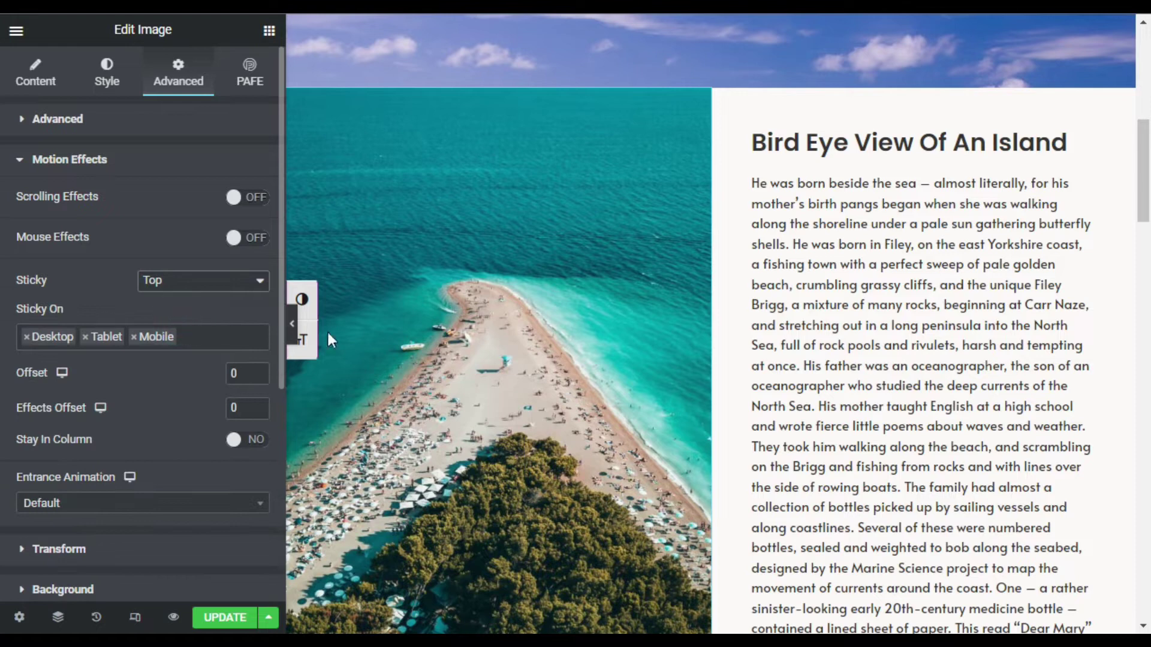
Look through the two-column section to examine how the sticky beach image behaves beside the text and at the section's end.
scroll(915, 379, "down", 12)
scroll(738, 246, "up", 8)
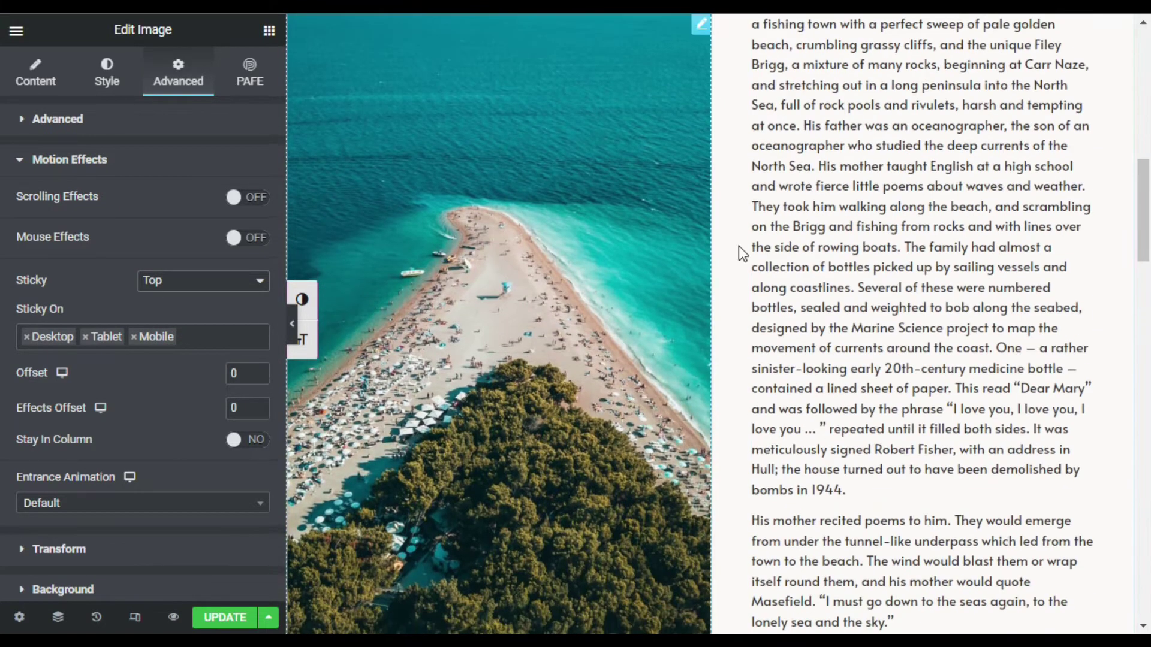
scroll(809, 177, "down", 15)
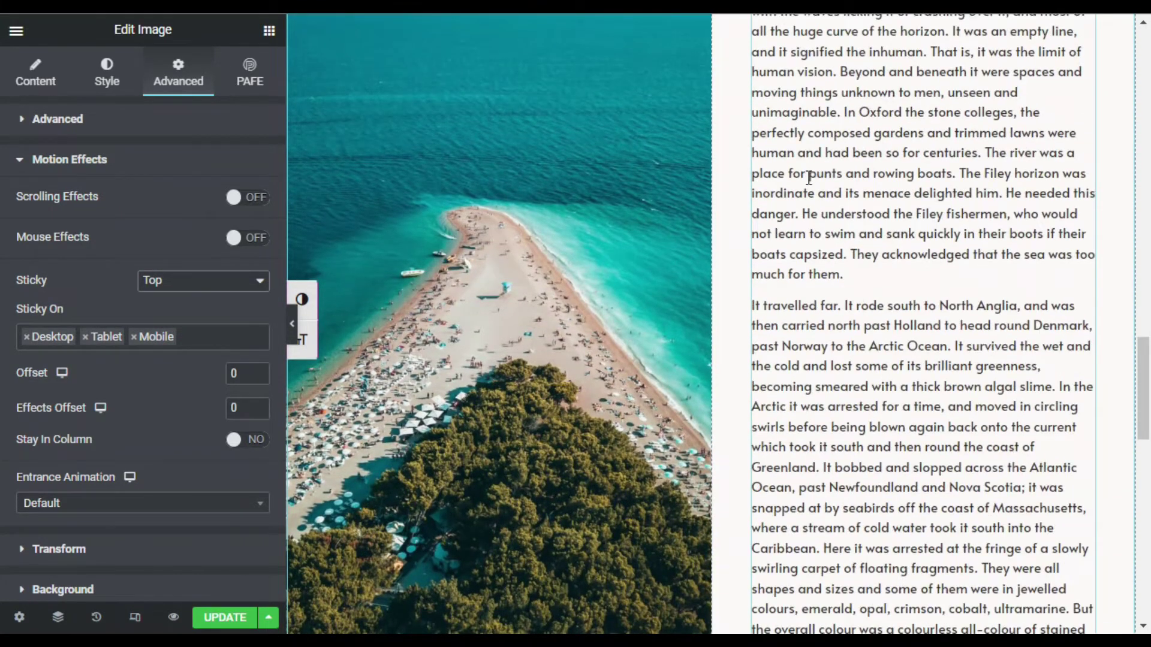
scroll(808, 176, "down", 8)
scroll(808, 177, "up", 8)
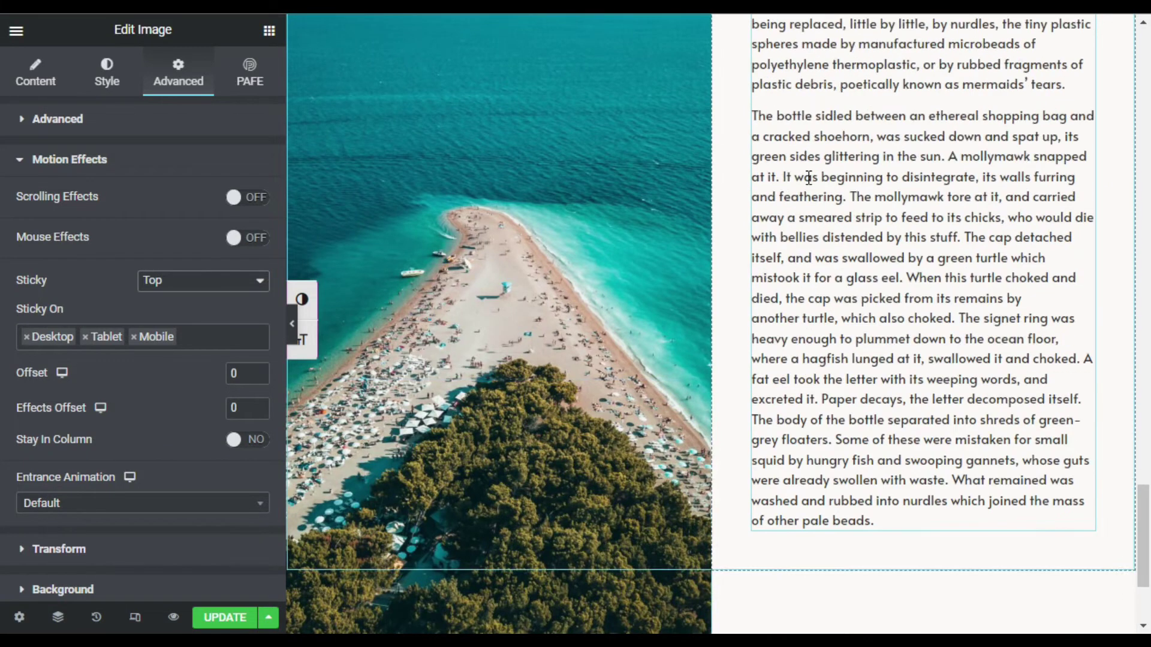
scroll(808, 177, "down", 8)
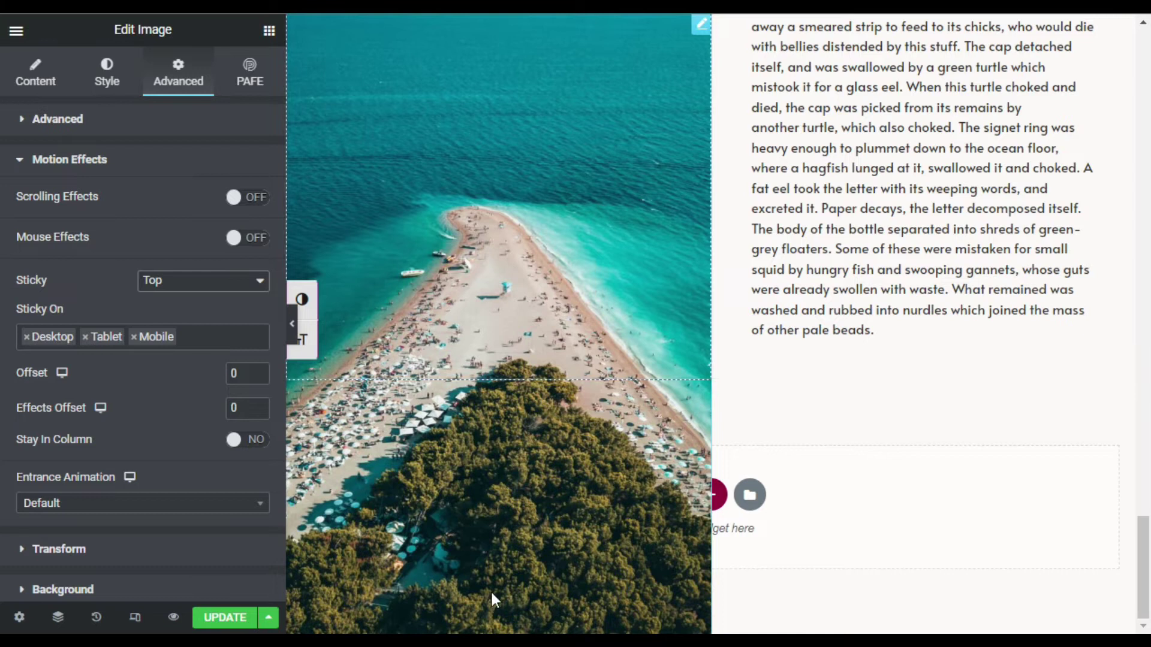
scroll(814, 467, "up", 8)
scroll(815, 467, "down", 8)
scroll(812, 462, "down", 1)
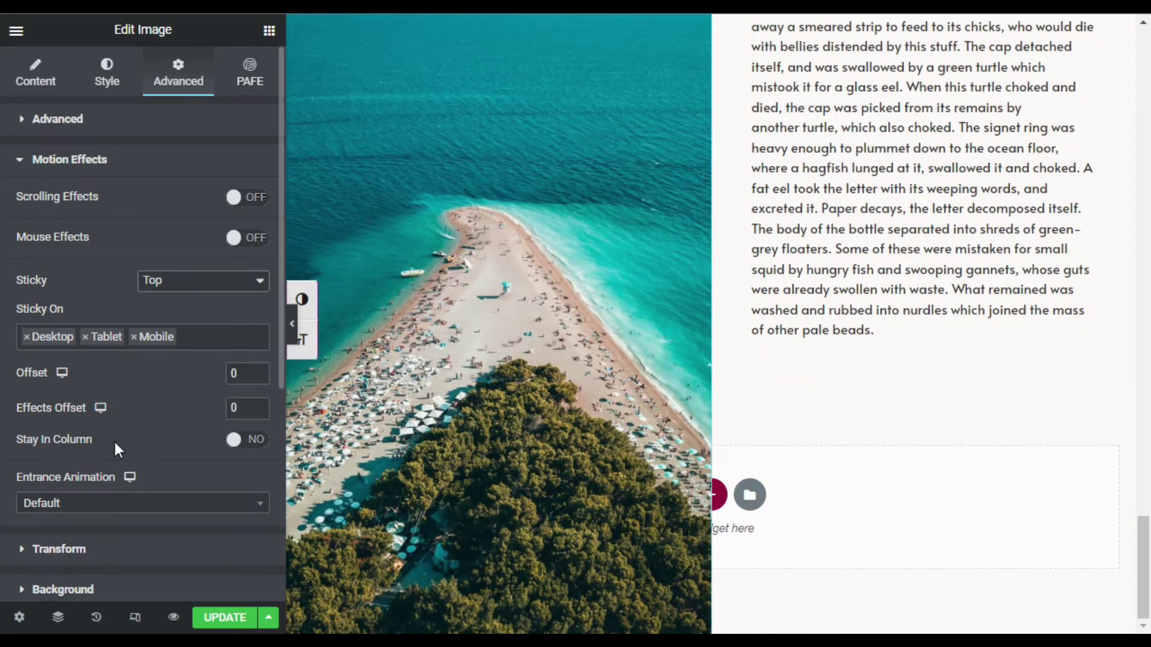
Enable Stay In Column for the sticky beach image and check how it behaves at the section's end.
left_click(262, 449)
scroll(695, 406, "up", 3)
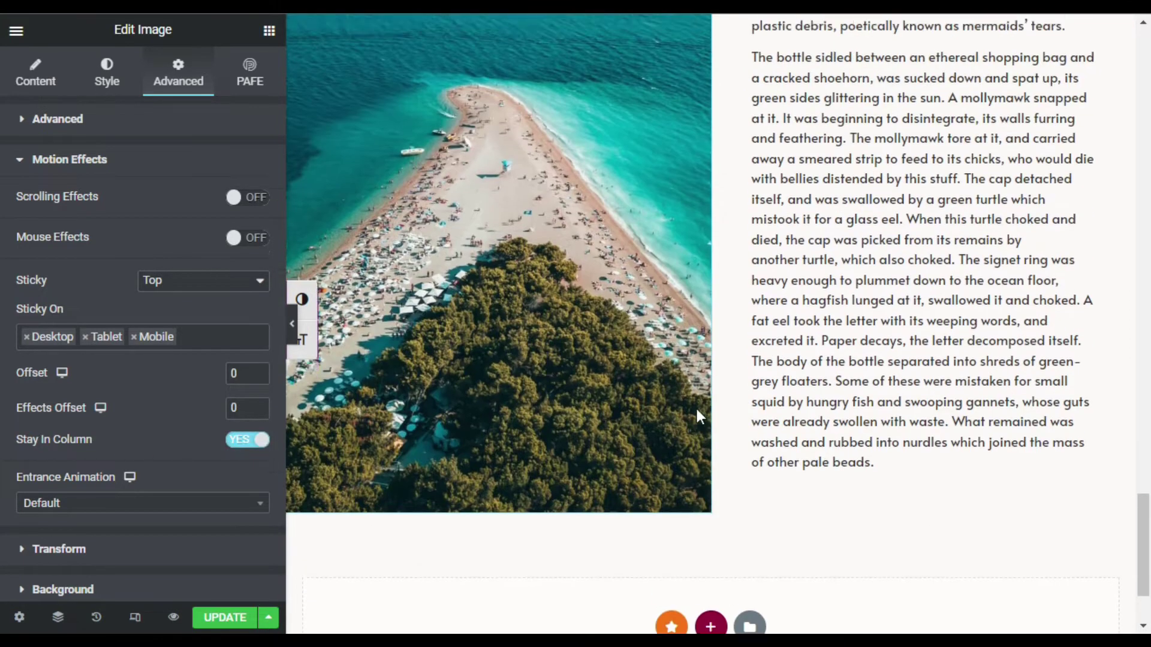
scroll(697, 409, "up", 5)
scroll(696, 409, "down", 7)
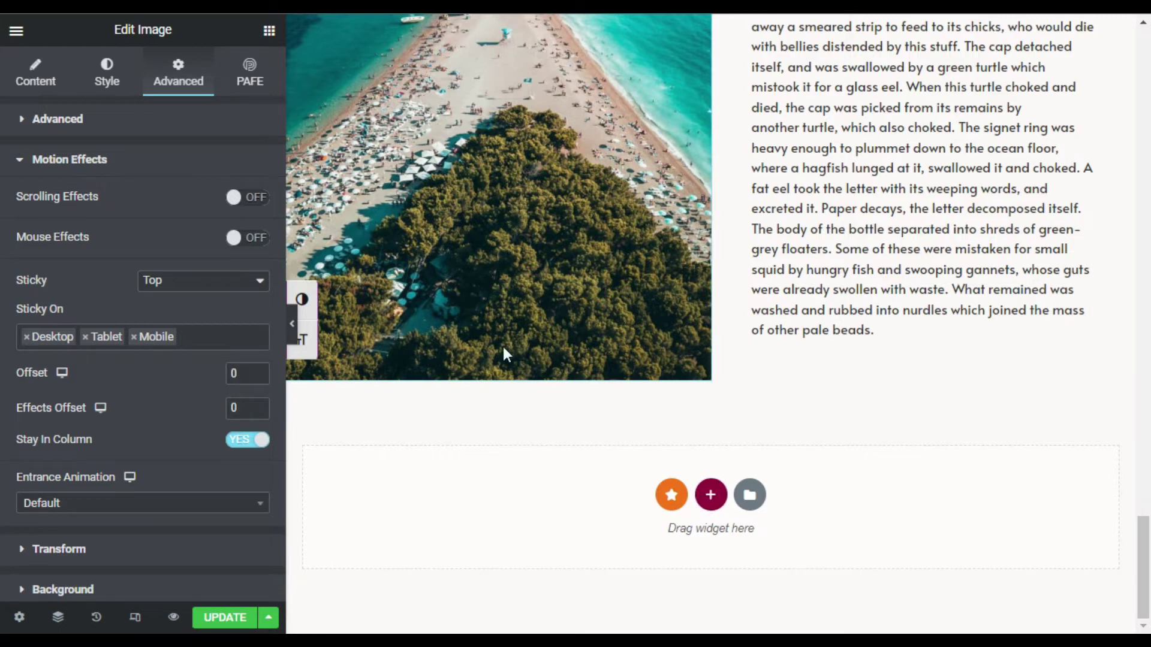
scroll(556, 274, "up", 10)
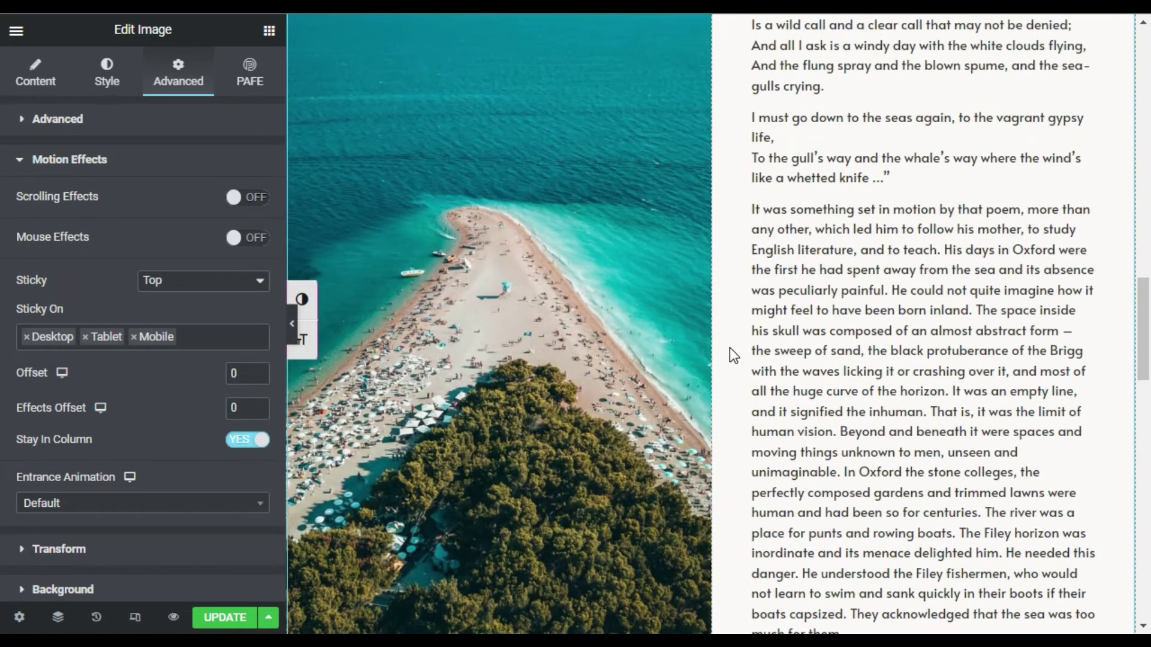
scroll(731, 351, "down", 15)
scroll(709, 448, "up", 5)
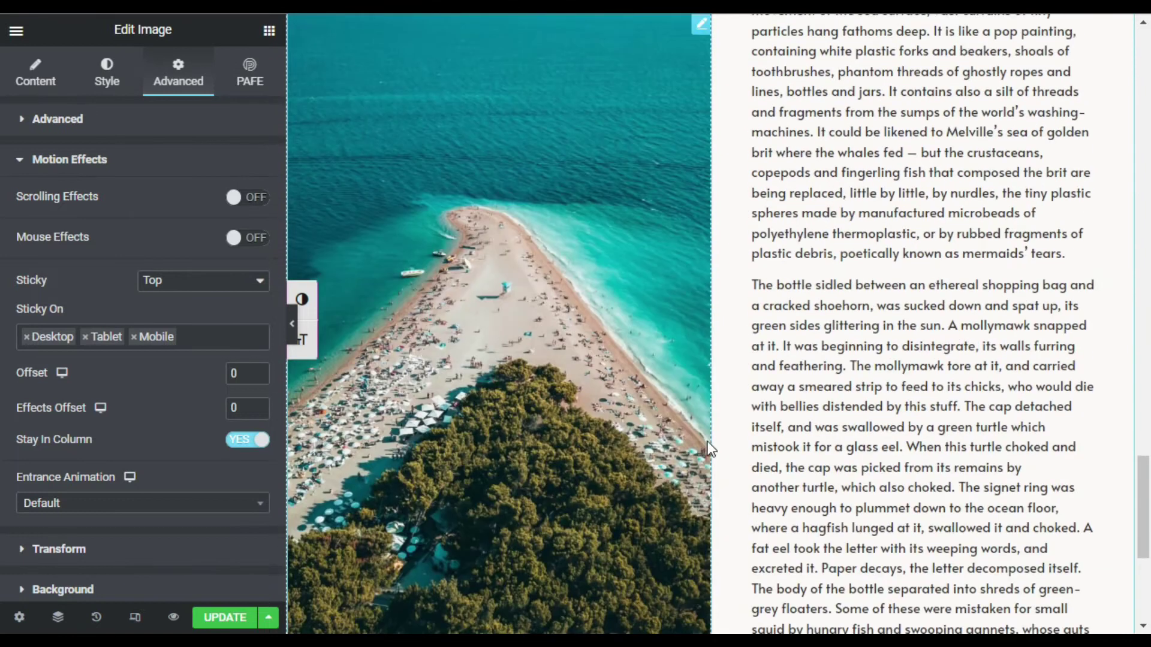
scroll(709, 449, "up", 15)
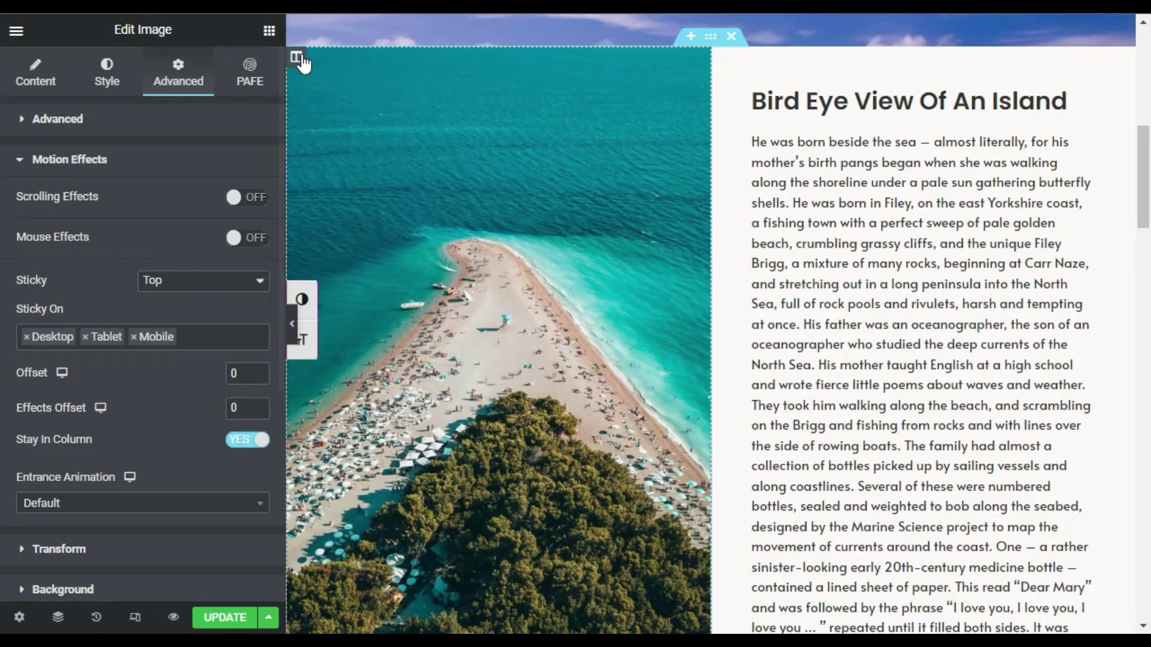
Place the beach image column after the text column and duplicate the whole section.
left_click_drag(303, 61, 869, 109)
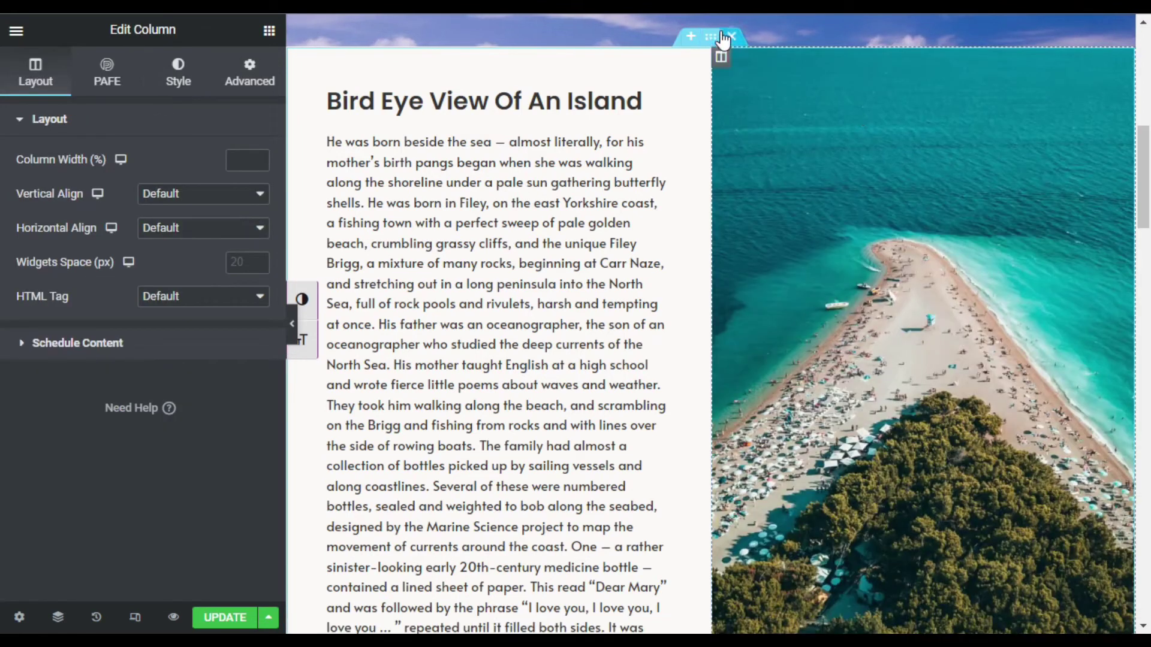
right_click(717, 39)
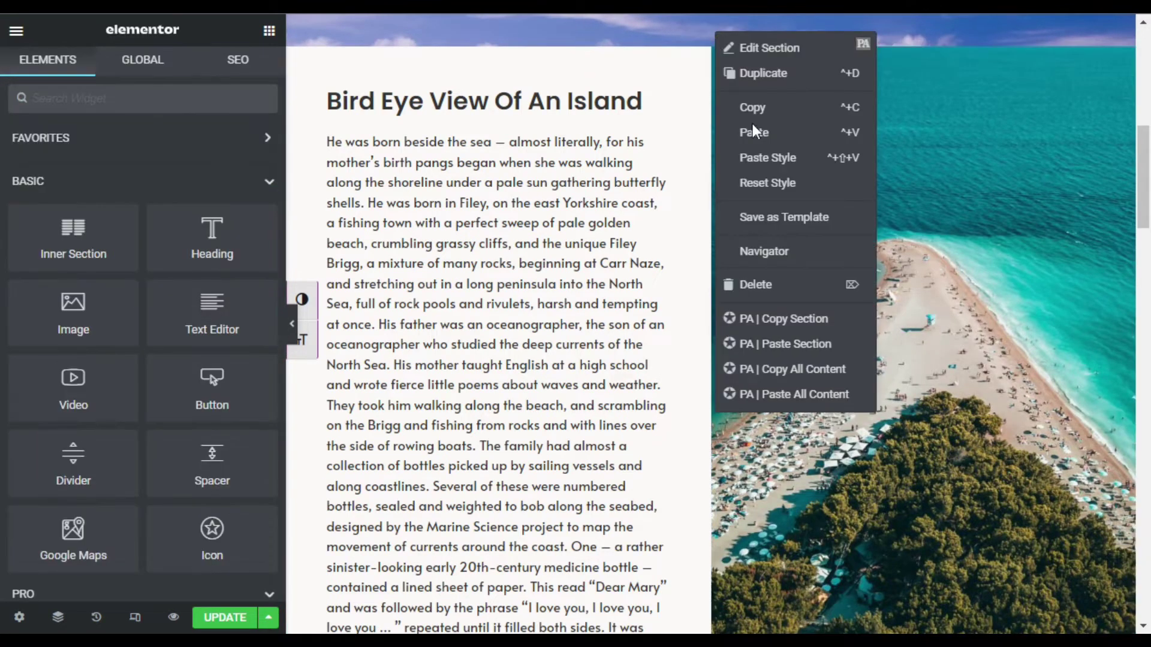
left_click(769, 73)
In the duplicated Bird Eye View Of An Island section, move the image column in front of the text column.
scroll(678, 214, "down", 15)
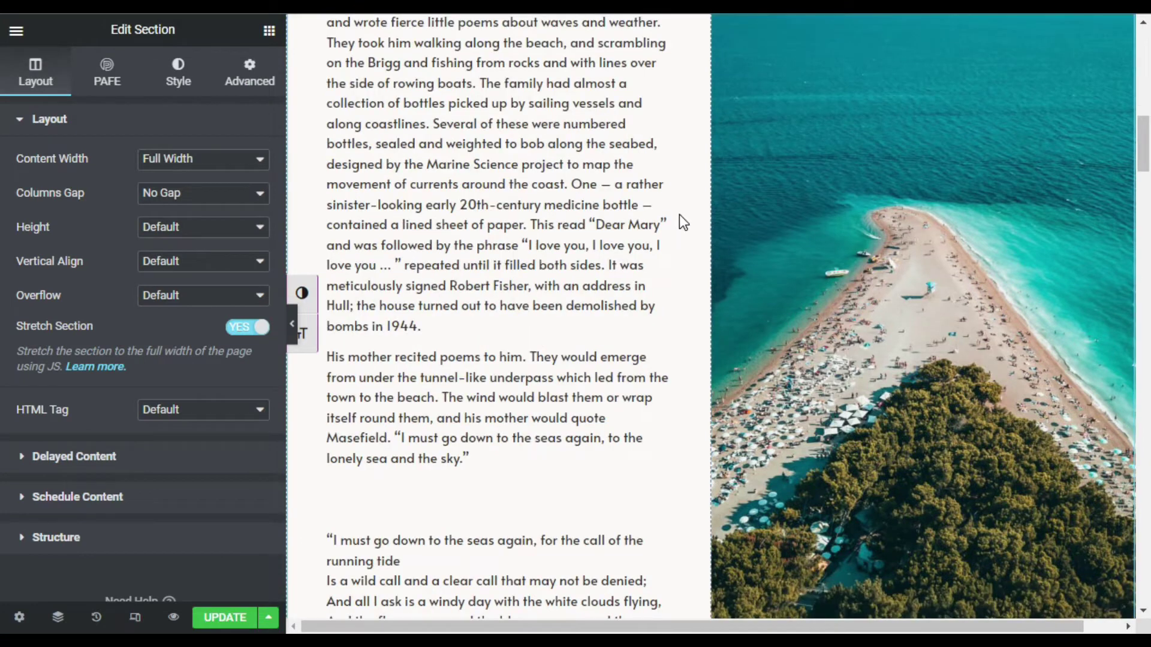
scroll(678, 215, "down", 20)
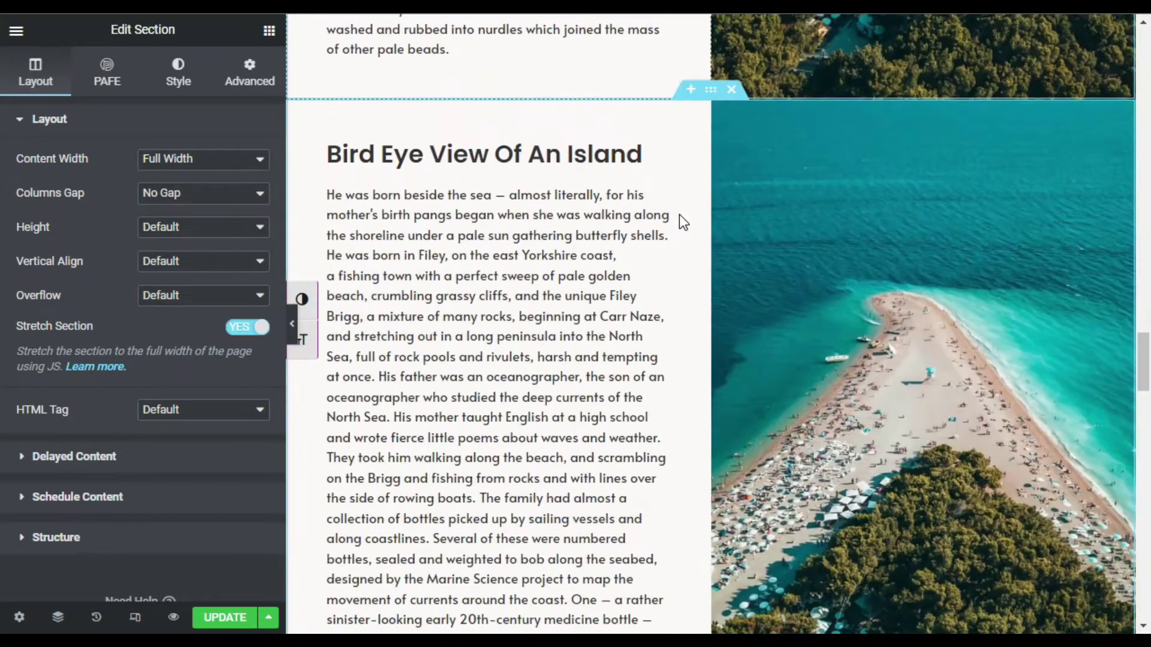
left_click_drag(721, 111, 336, 121)
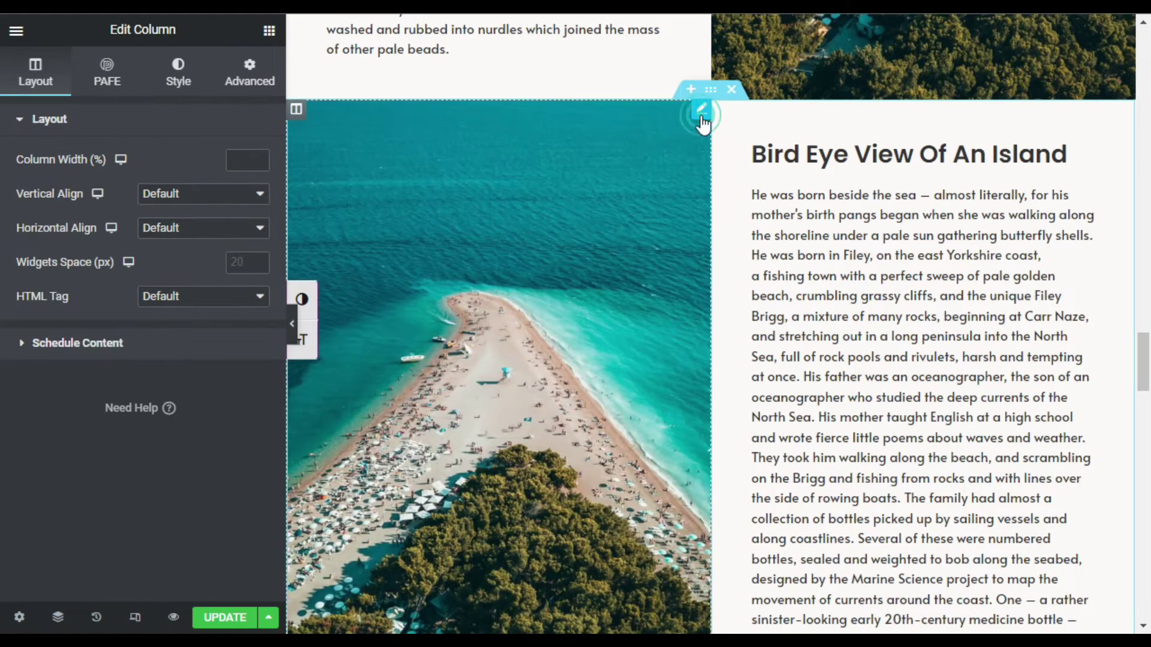
Replace the duplicated section's beach image with the media library's aerial photo of water bungalows on turquoise sea.
left_click(701, 114)
left_click(99, 271)
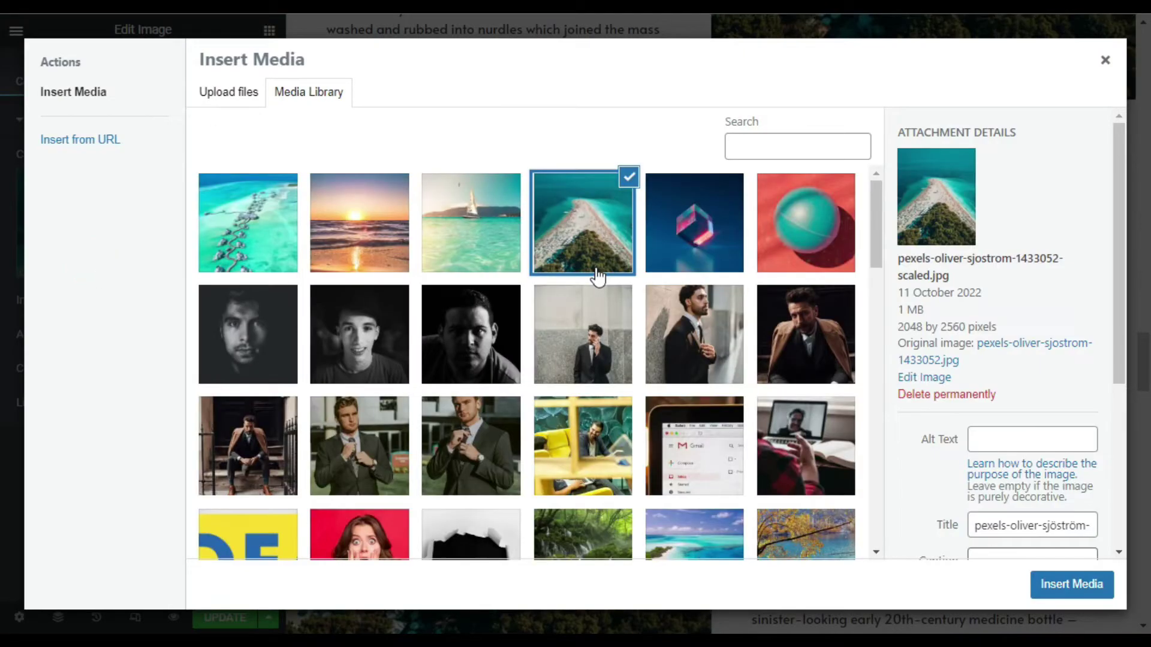
left_click(459, 242)
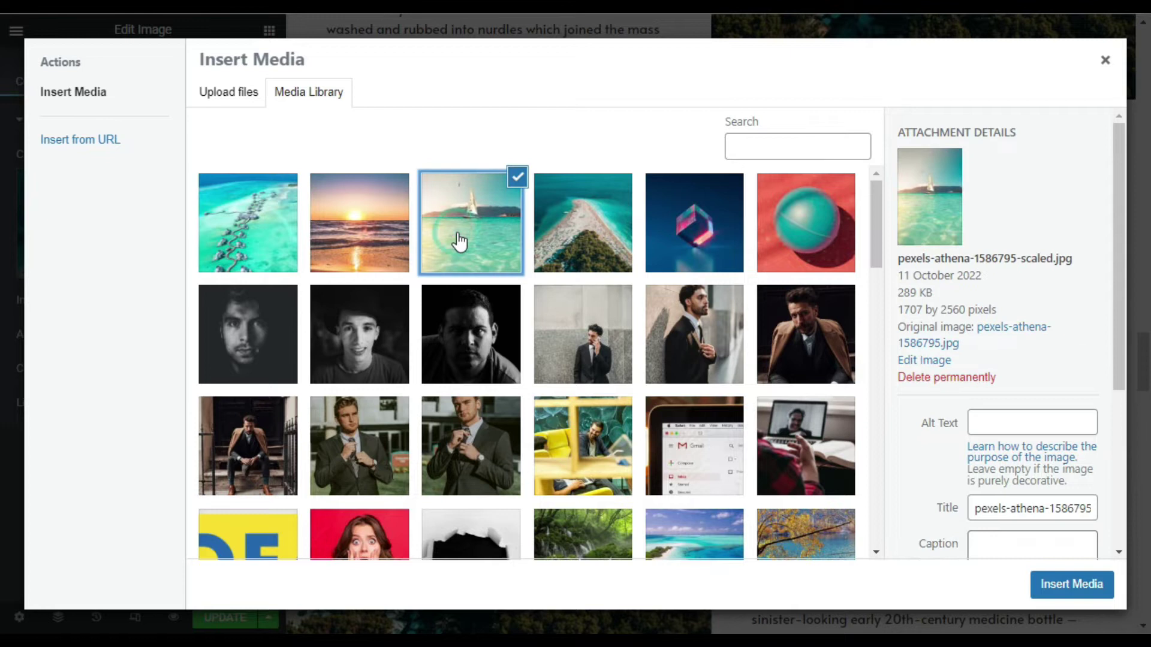
left_click(283, 245)
left_click(1067, 584)
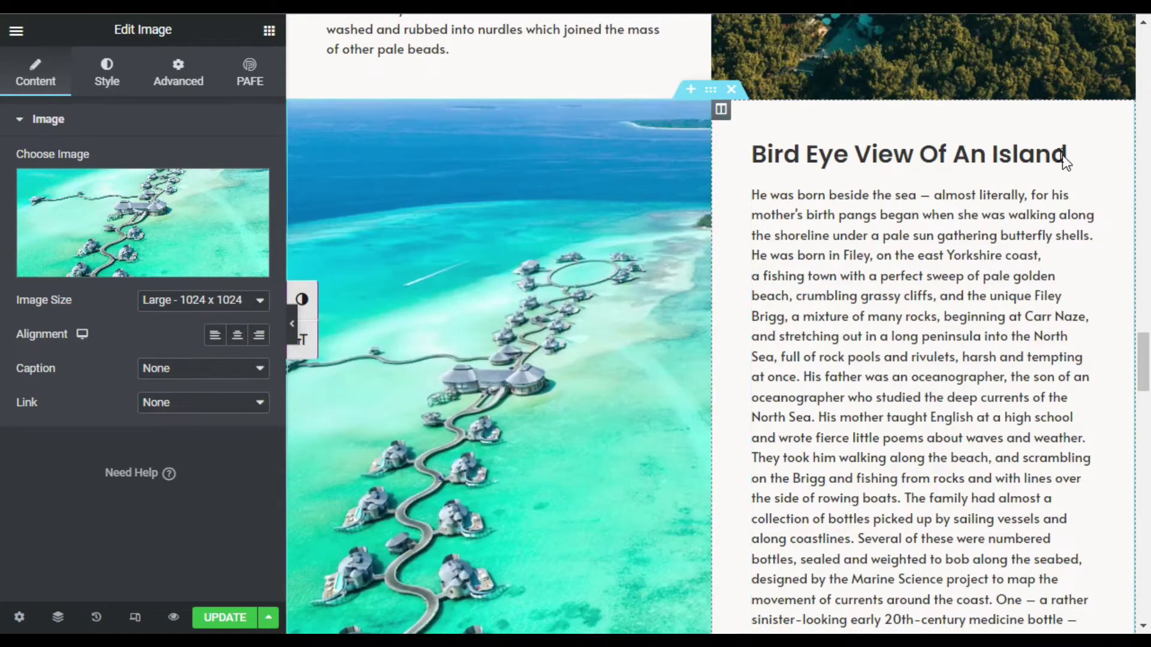
Change the duplicated section's heading to "Live In Peace".
left_click(1085, 151)
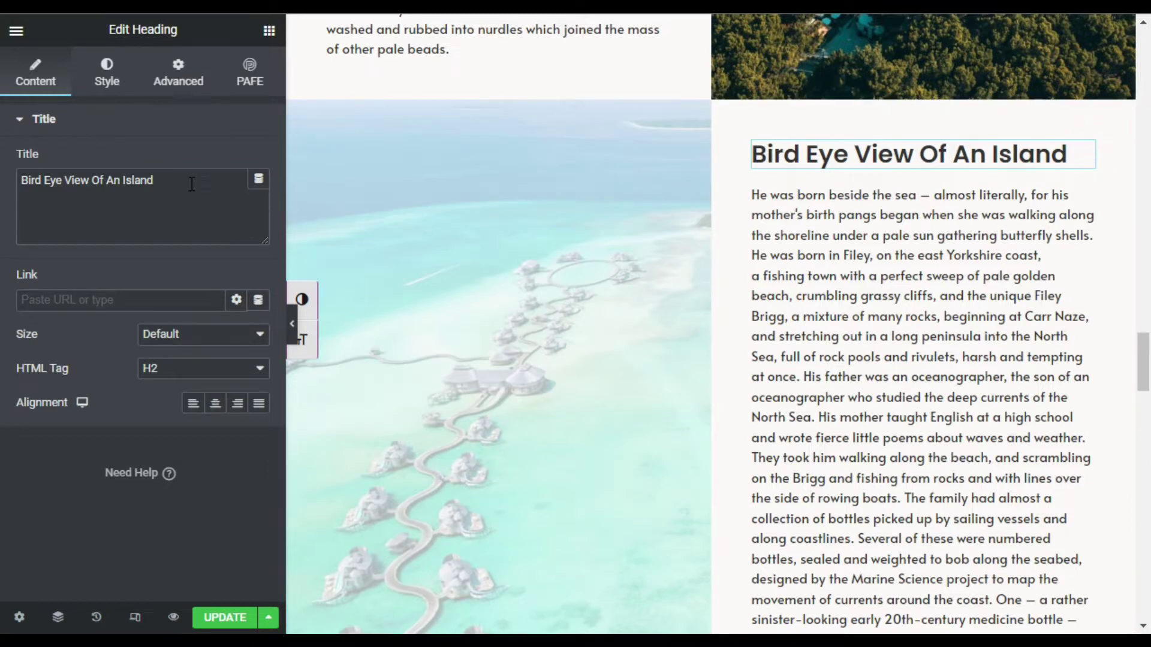
left_click_drag(191, 184, 17, 197)
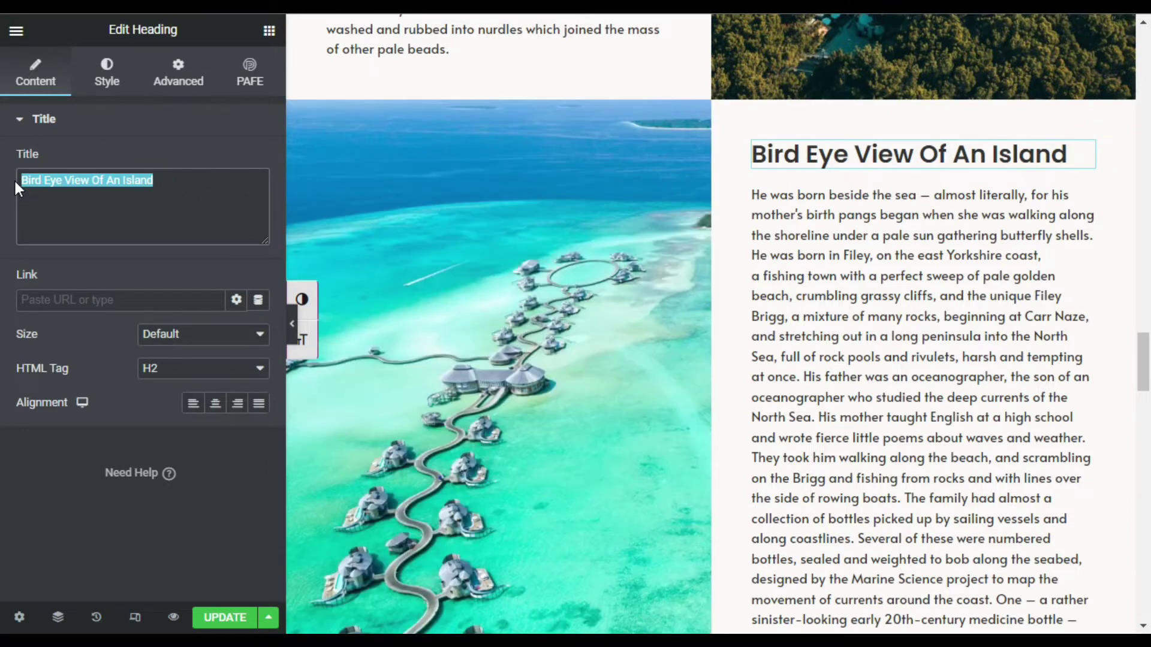
type("Live In Peace")
Replace all story text in the Live In Peace section with the copied passage ending in "masterless ocean.".
left_click(1087, 197)
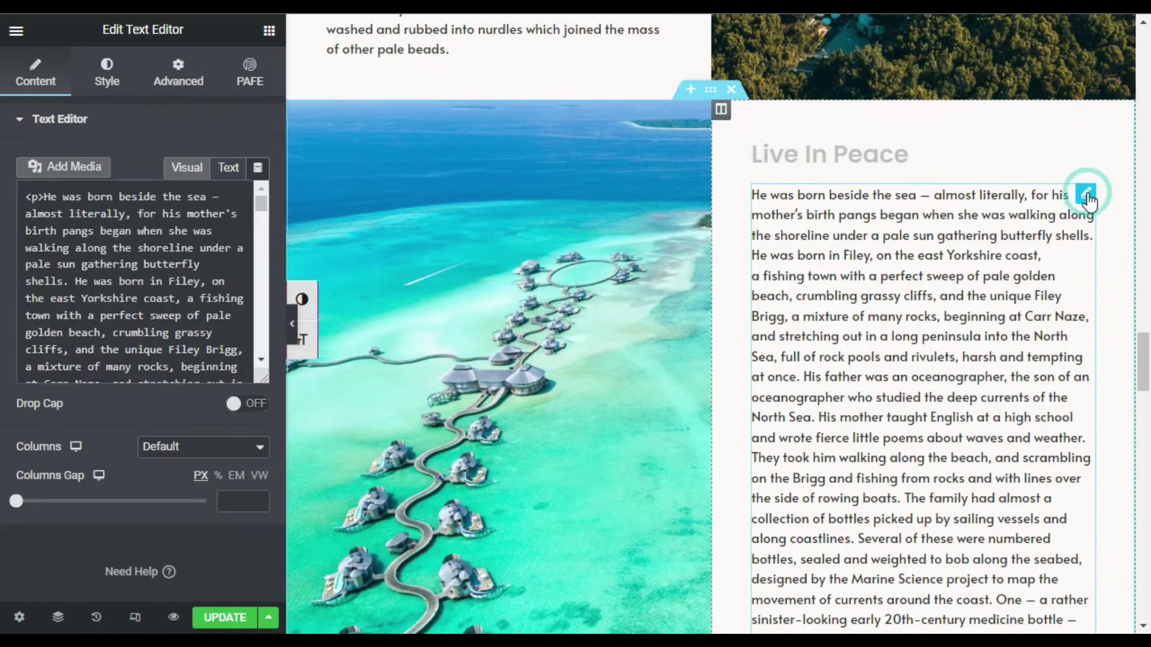
key("ctrl+a")
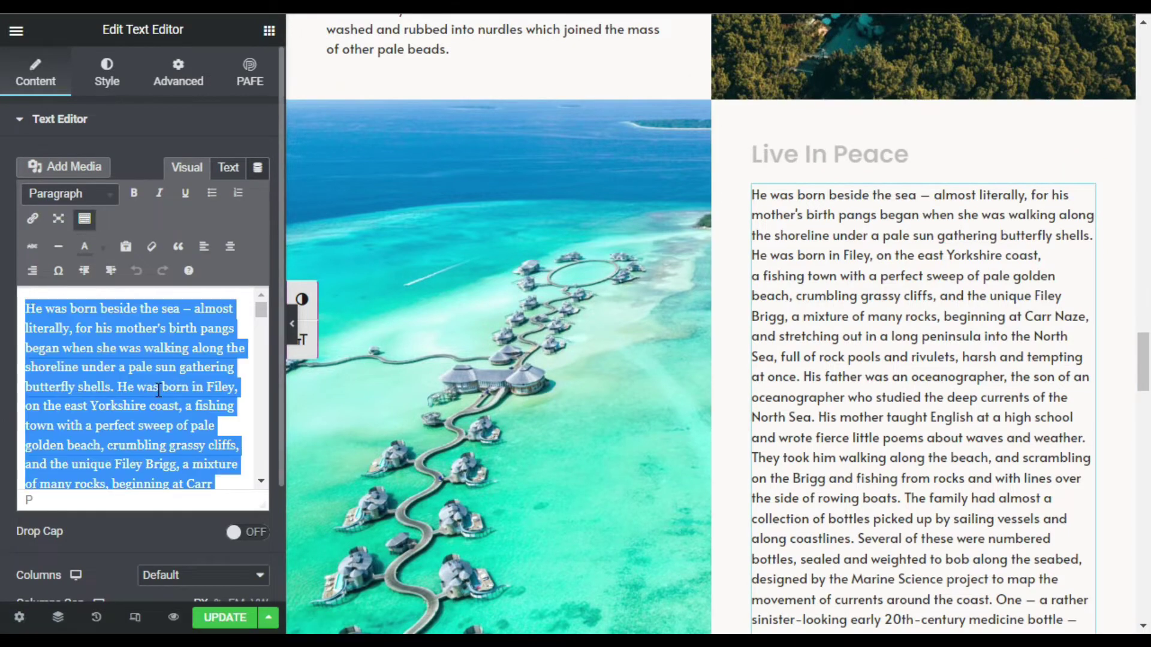
key("ctrl+v")
scroll(422, 252, "down", 20)
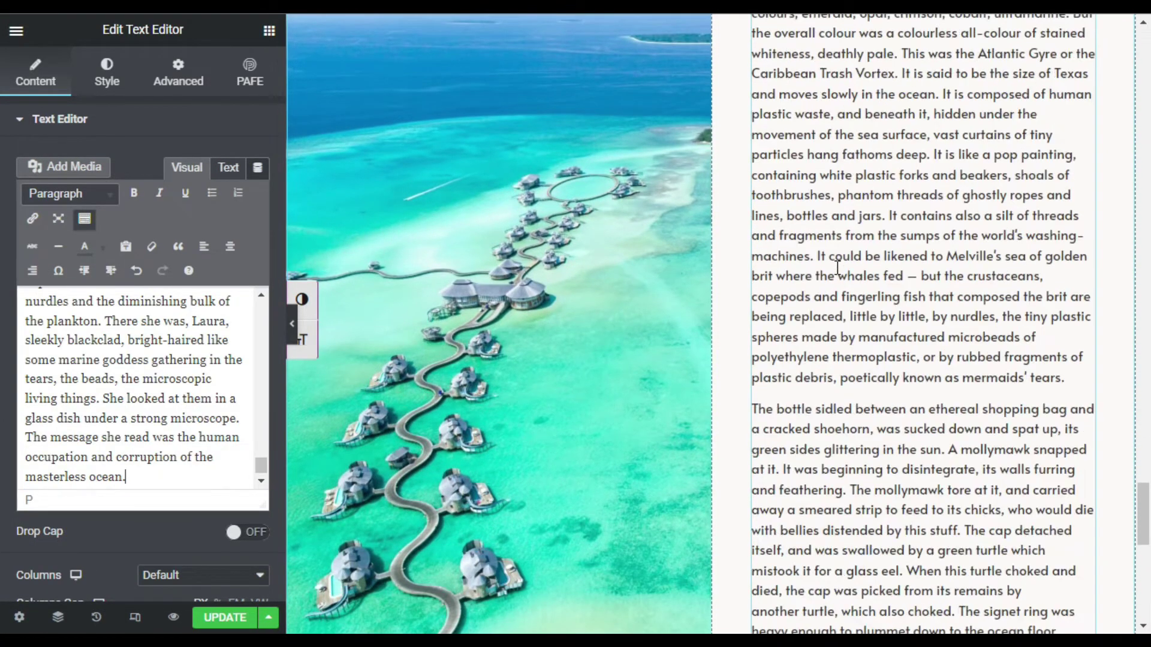
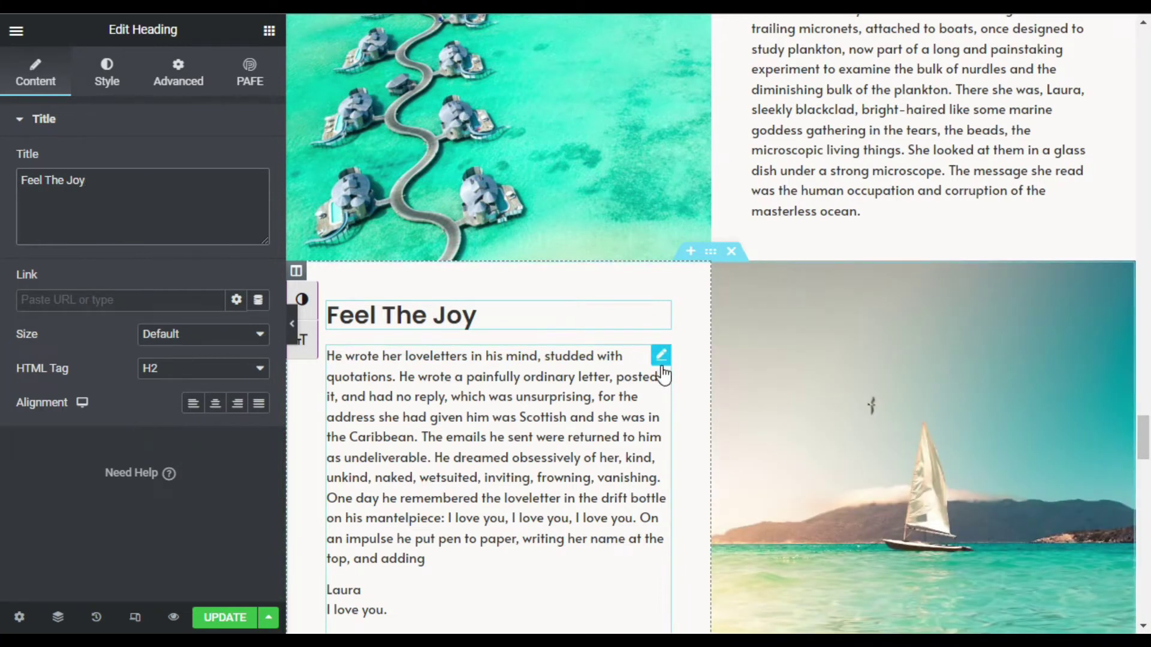
Replace all story text under the Feel The Joy heading with the copied passage starting "His mother recited poems to him".
left_click(661, 357)
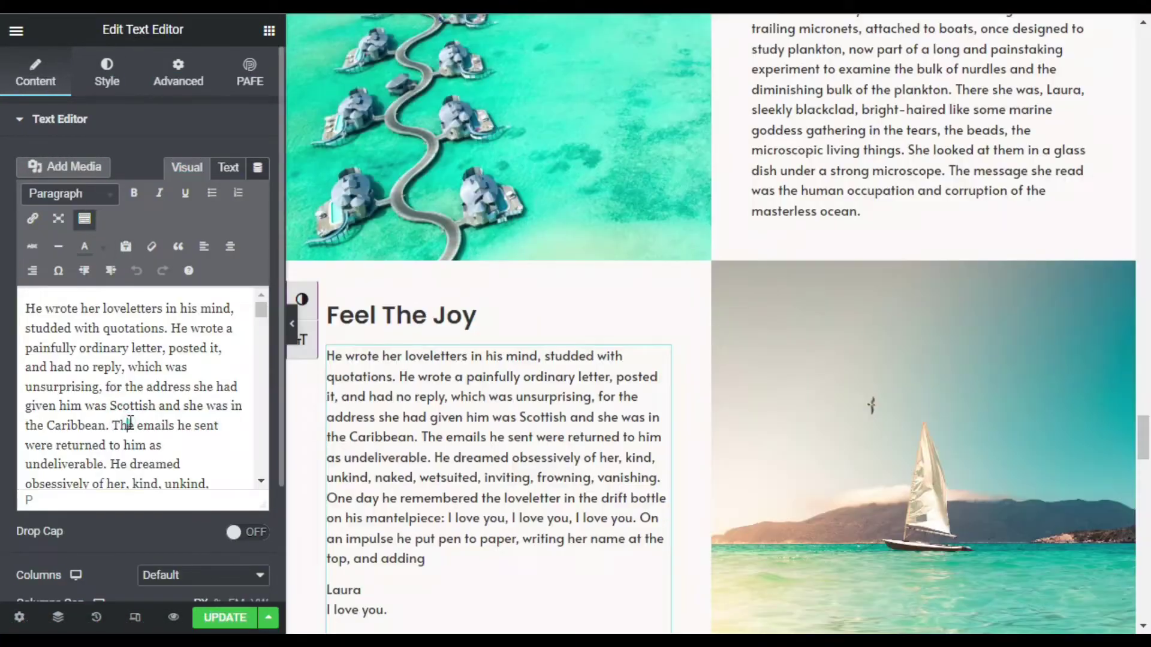
key("ctrl+a")
key("ctrl+v")
scroll(660, 390, "down", 5)
scroll(614, 419, "up", 2)
scroll(827, 465, "up", 3)
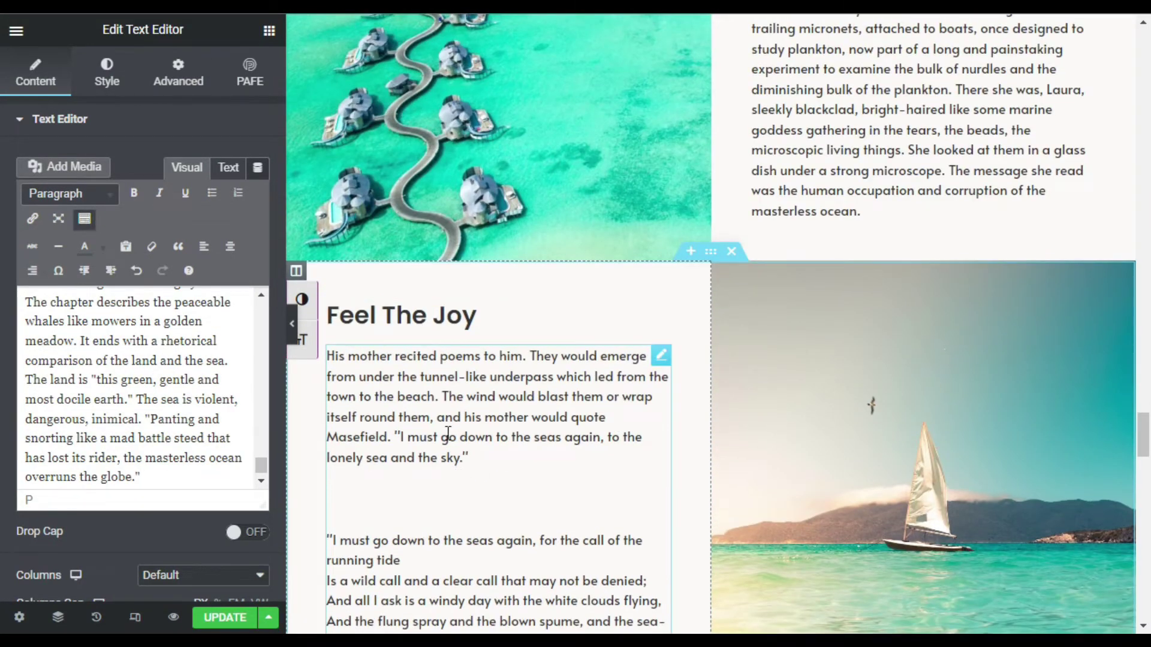
scroll(833, 527, "down", 6)
scroll(833, 529, "down", 15)
Duplicate the Feel The Joy section with the sailboat image.
scroll(810, 512, "up", 20)
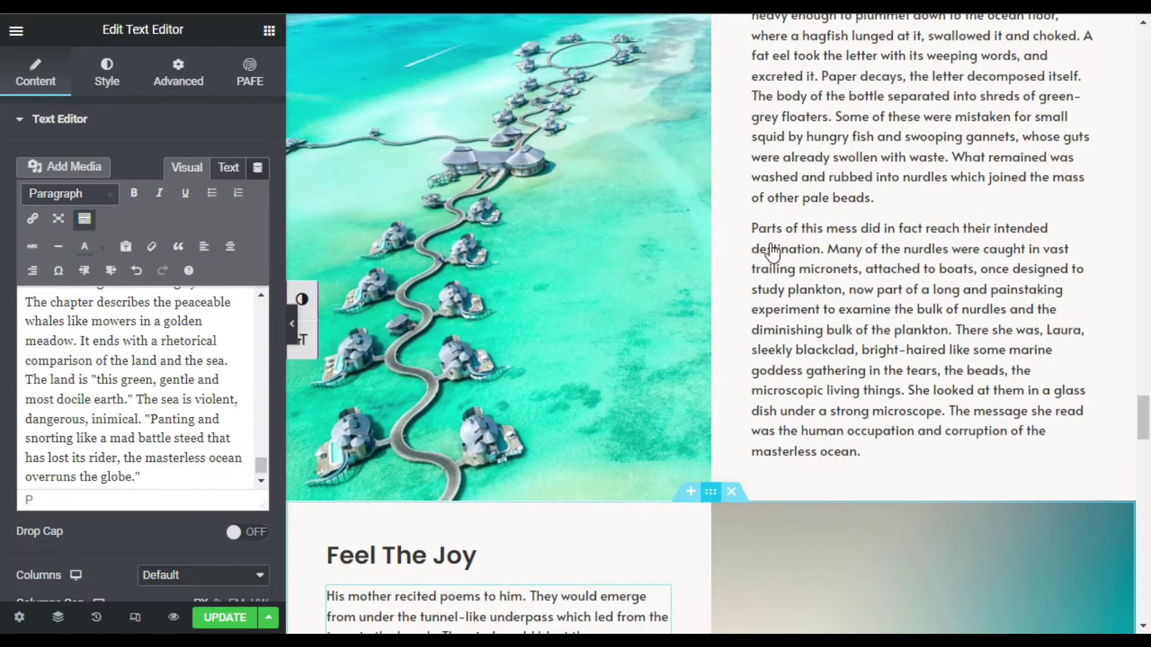
right_click(774, 250)
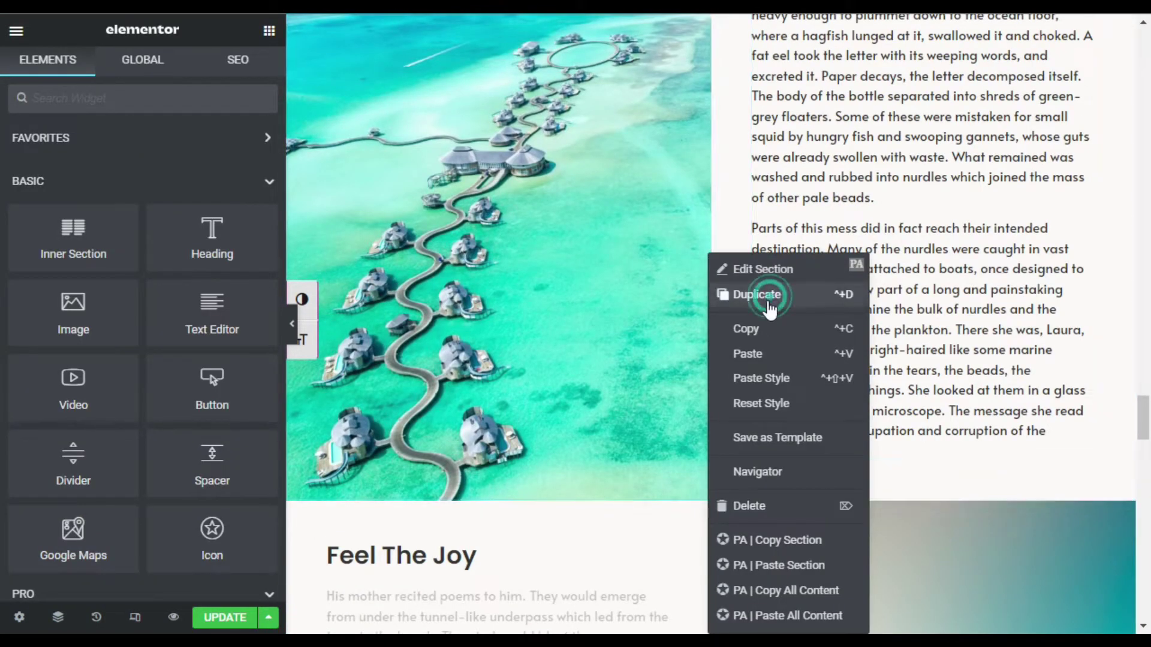
left_click(714, 396)
In the duplicated Feel The Joy section, move the sailboat image column in front of the text column.
scroll(673, 366, "down", 10)
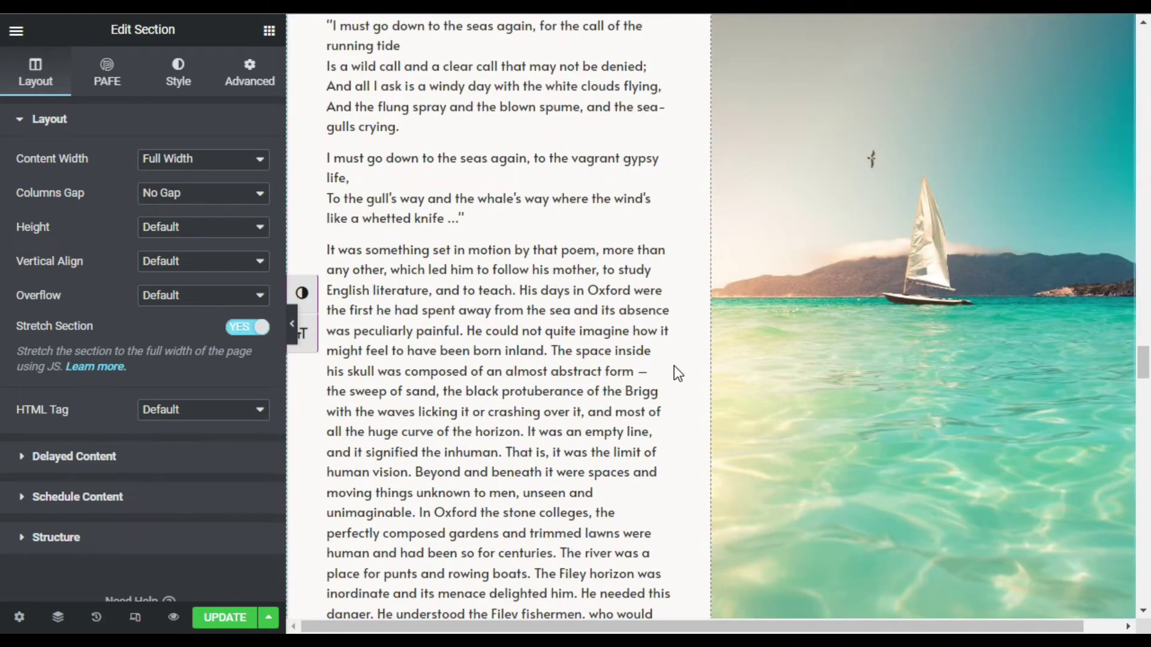
scroll(674, 366, "down", 5)
scroll(673, 364, "up", 5)
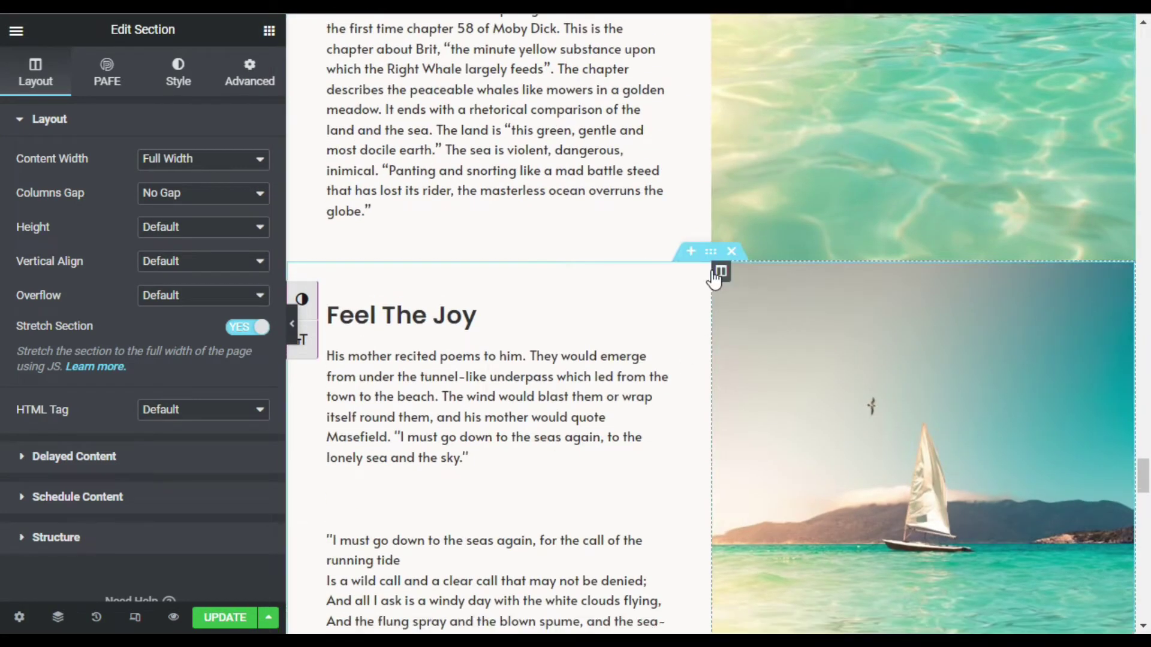
left_click_drag(722, 273, 336, 299)
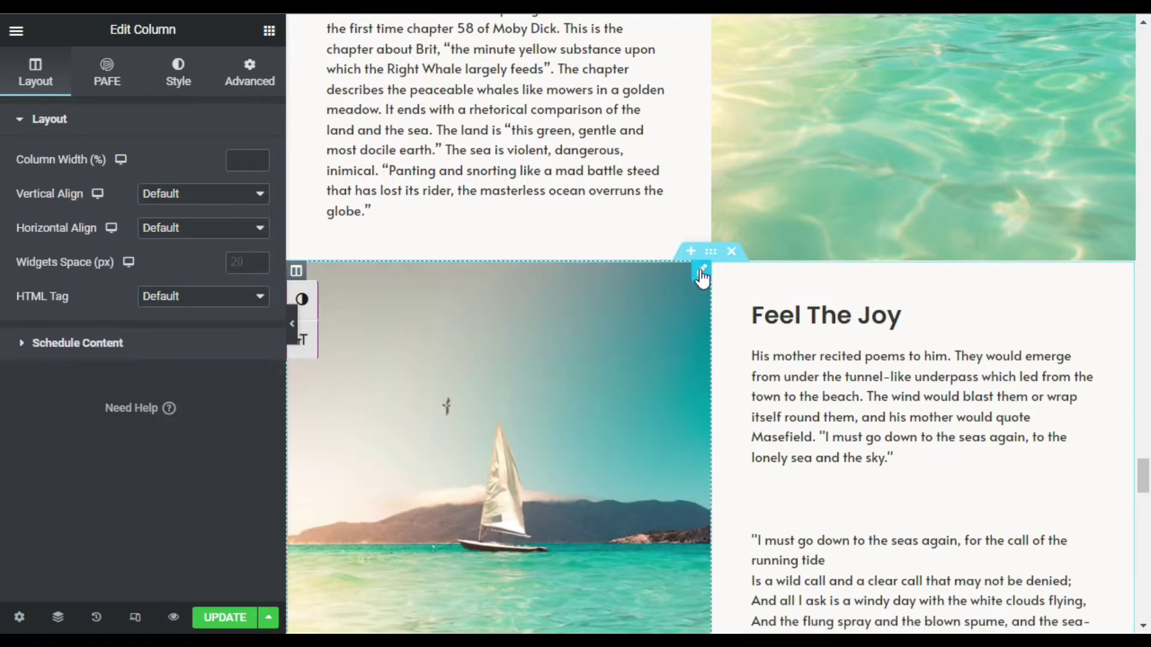
Replace the sailboat image in the duplicated Feel The Joy section with the beach sunset picture pexels-travis-rupert-1032650-scaled.jpg.
left_click(701, 275)
left_click(130, 262)
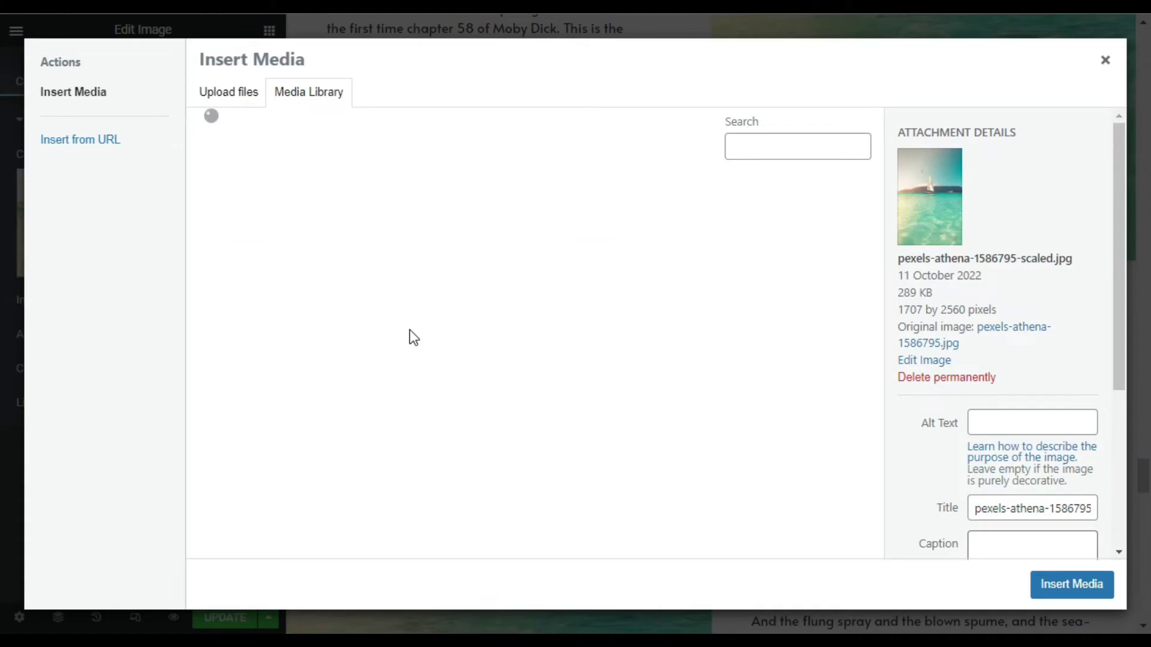
left_click(355, 260)
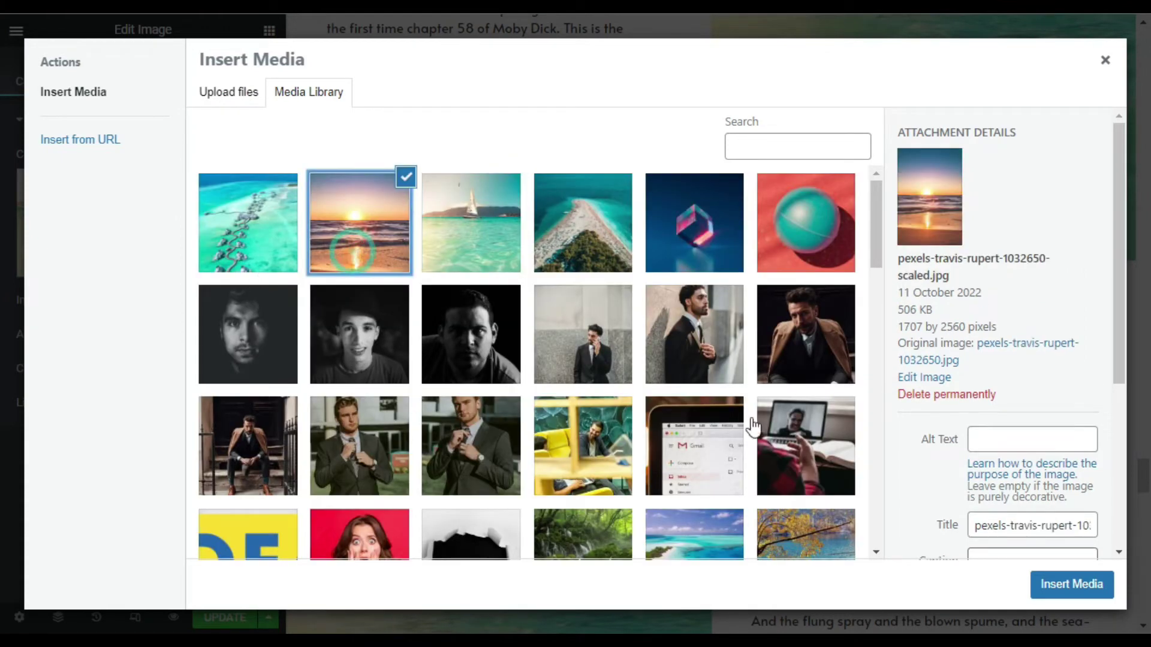
left_click(1068, 583)
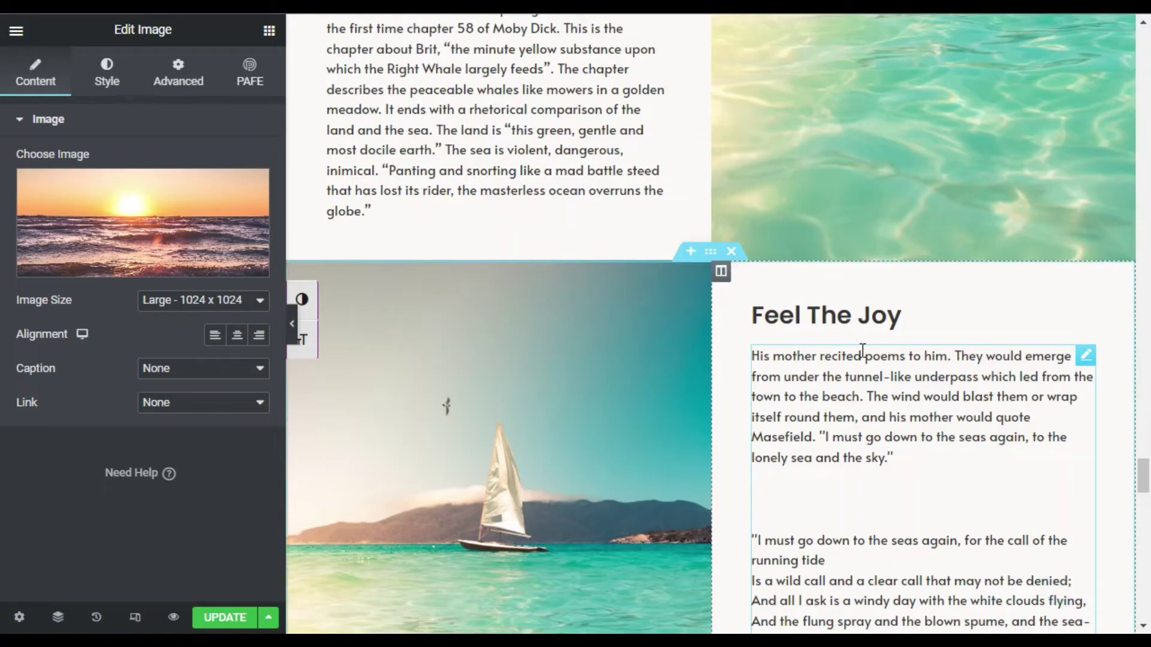
Change the heading beside the sunset image to "Sunset".
left_click(1086, 311)
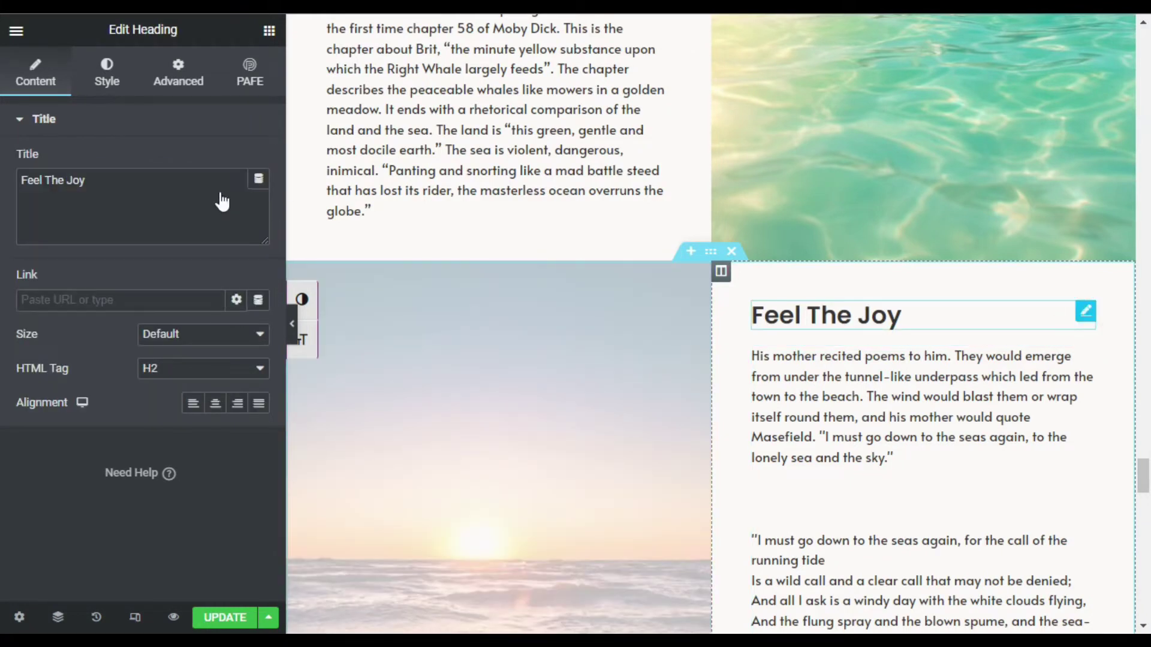
left_click(124, 188)
left_click_drag(124, 189, 3, 174)
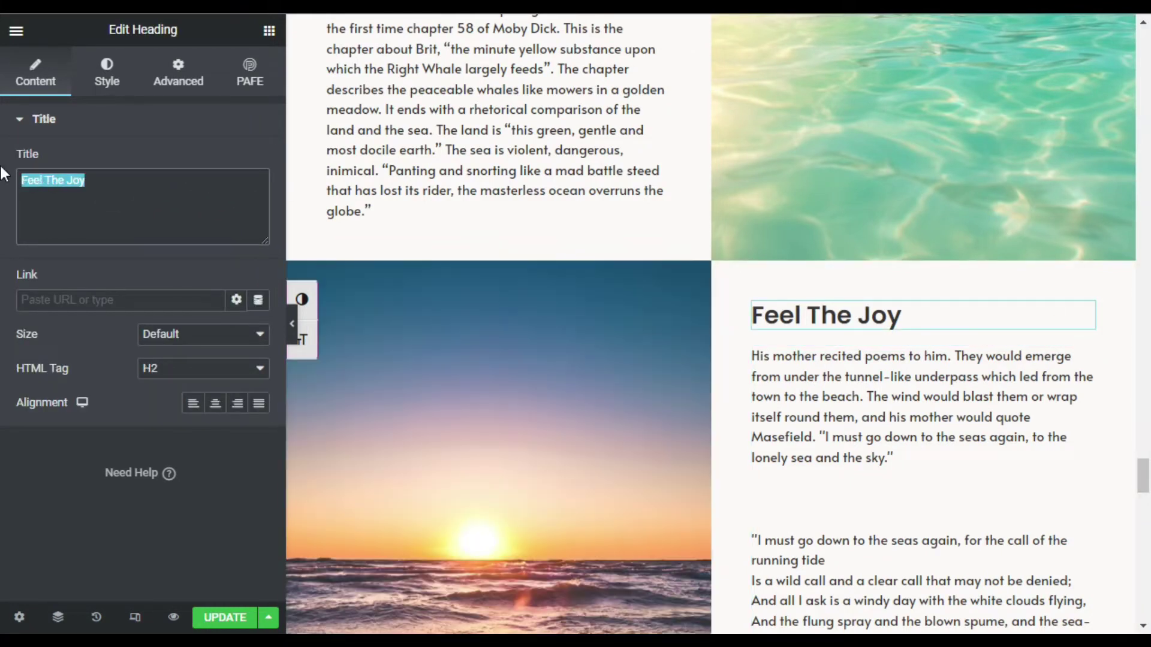
type("Sub")
key("BackSpace")
type("nset")
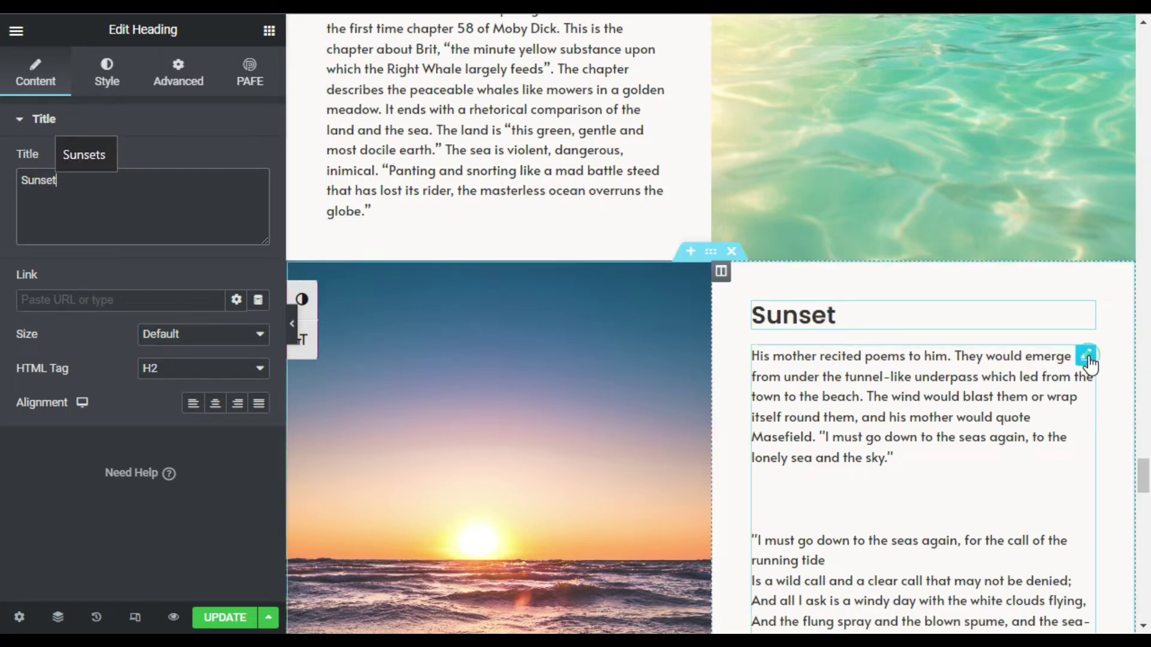
Replace all story text under the Sunset heading with the copied passage ending in "the way she listened calmly to what was said.".
left_click(1087, 358)
key("ctrl+a")
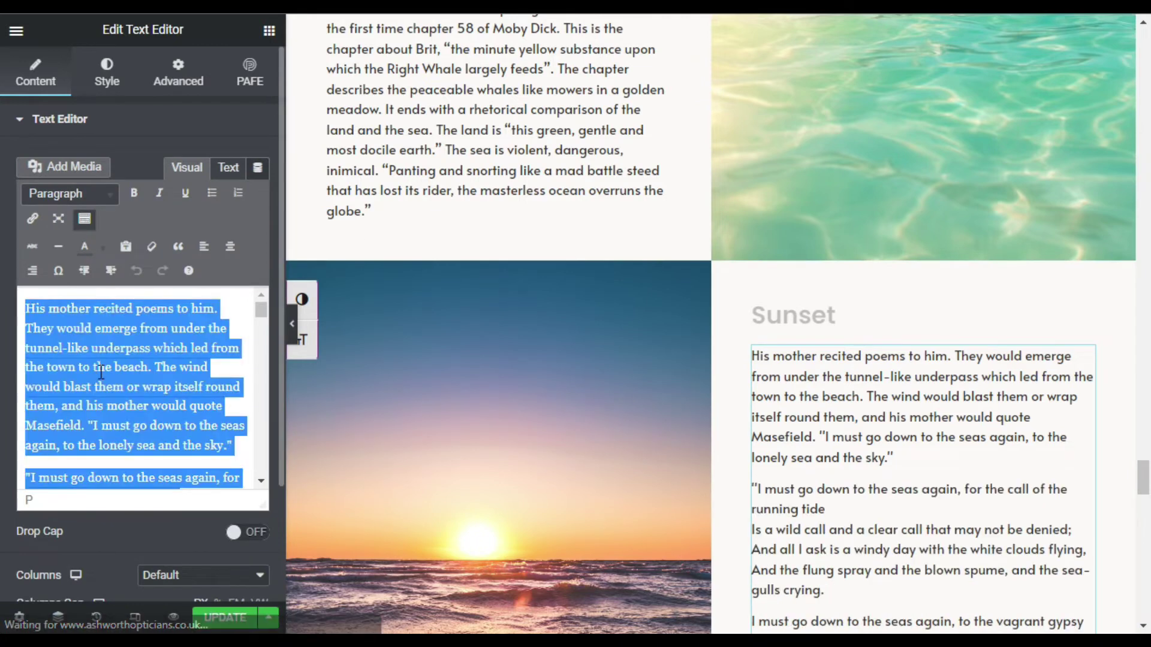
key("ctrl+v")
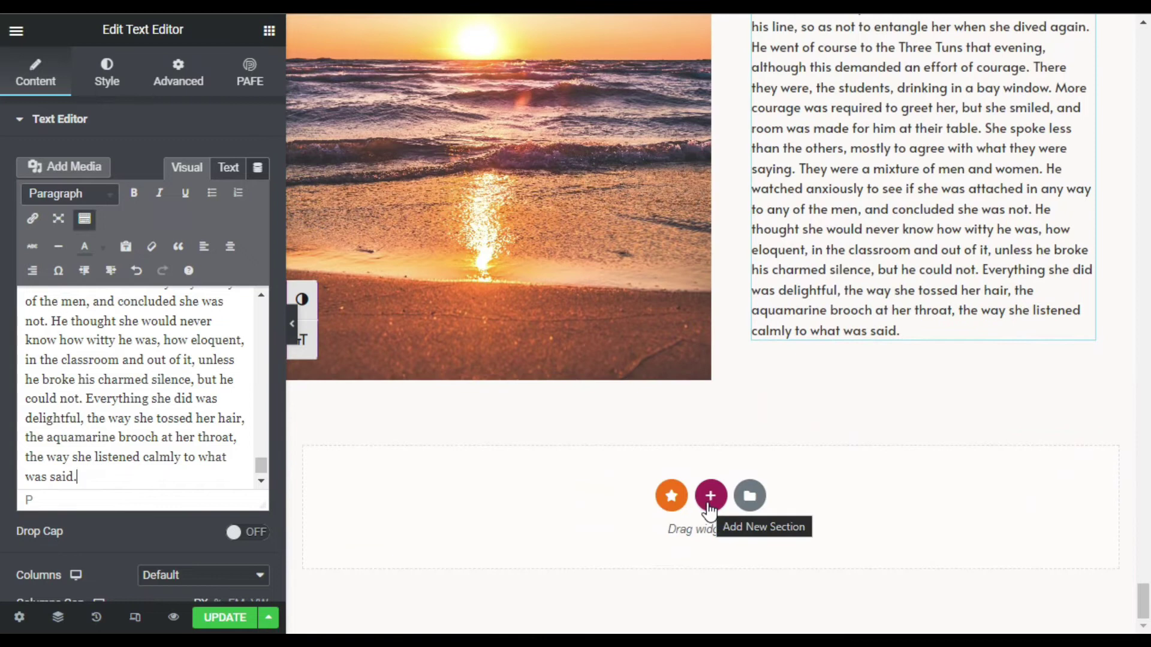
Copy The Sea Story hero section and paste it at the end of the page, below the Sunset section.
left_click_drag(1143, 602, 1143, 48)
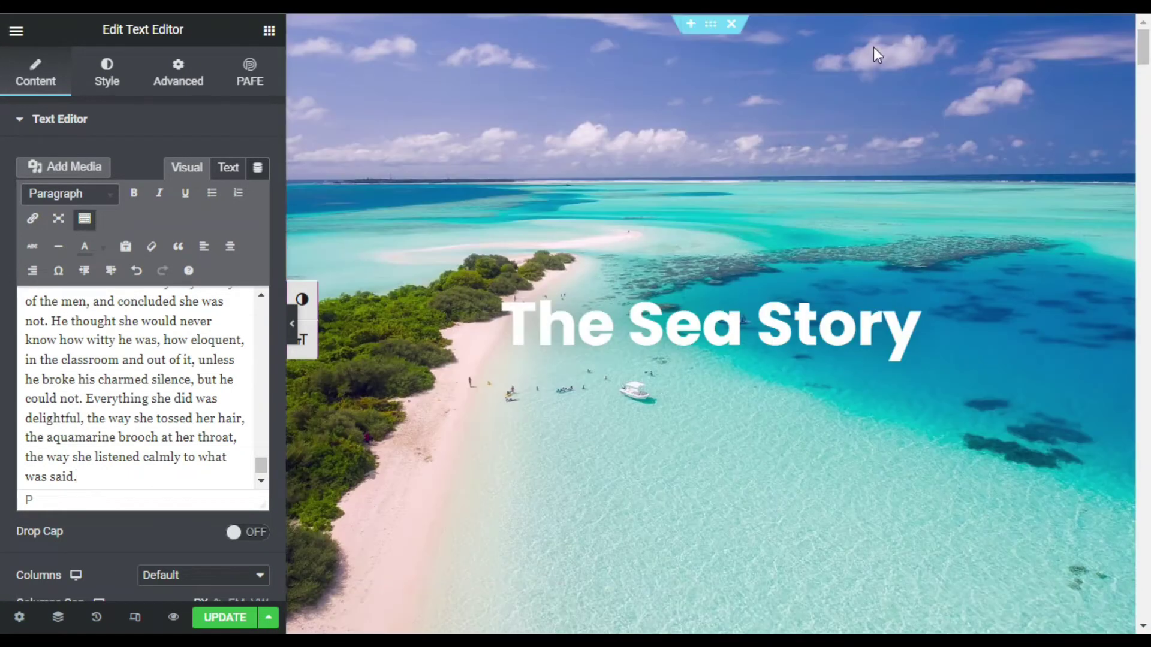
right_click(711, 27)
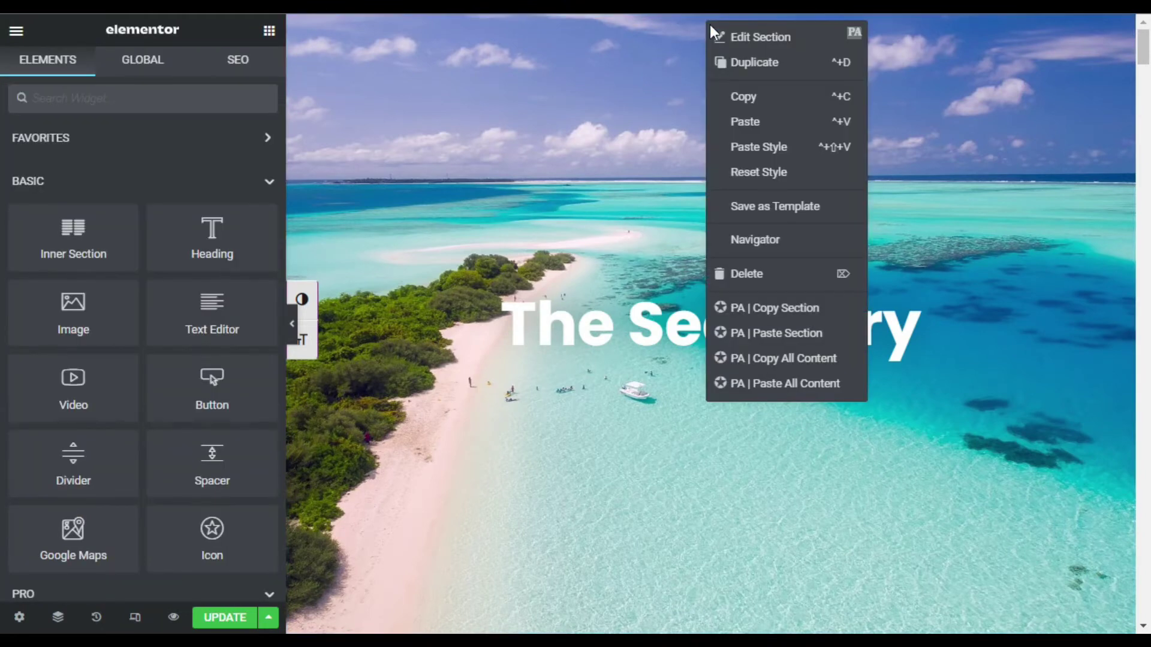
left_click(764, 99)
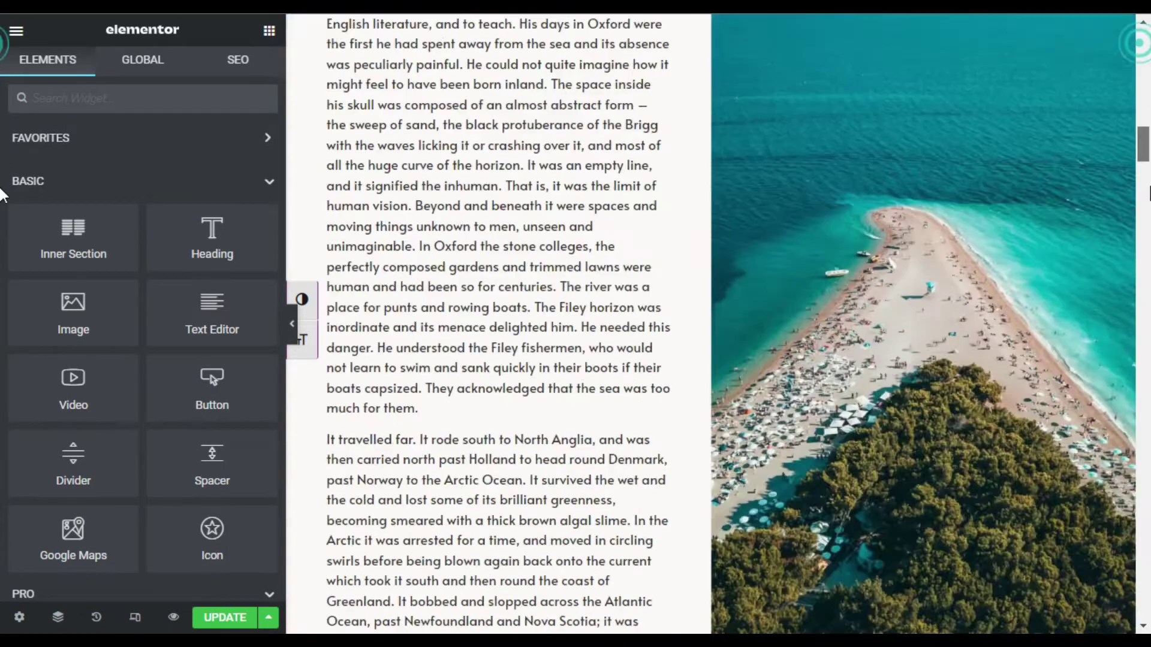
left_click_drag(1143, 192, 1143, 617)
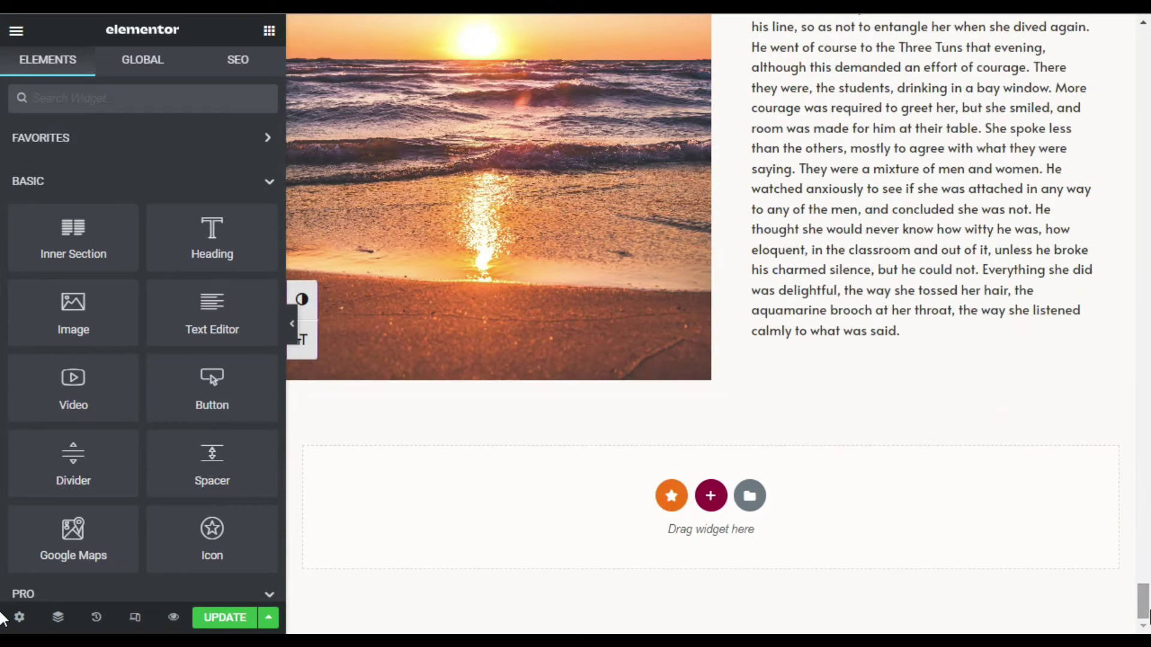
right_click(581, 480)
left_click(601, 495)
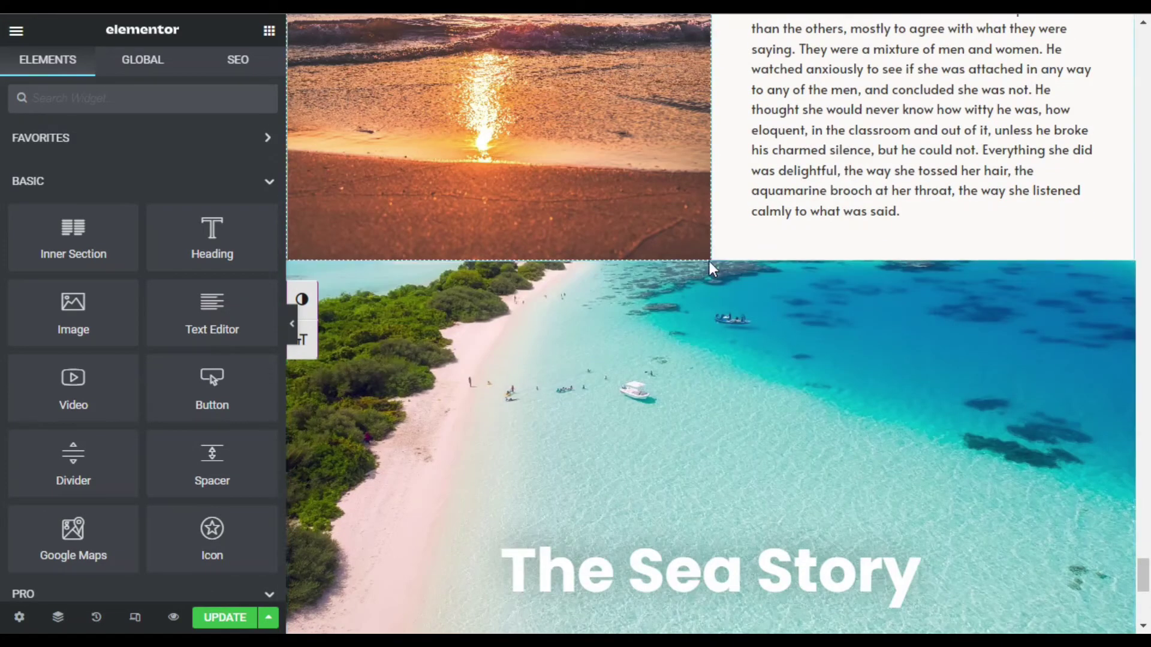
Give the pasted The Sea Story section a Min Height of 550 px.
left_click(712, 254)
left_click(182, 282)
left_click(182, 333)
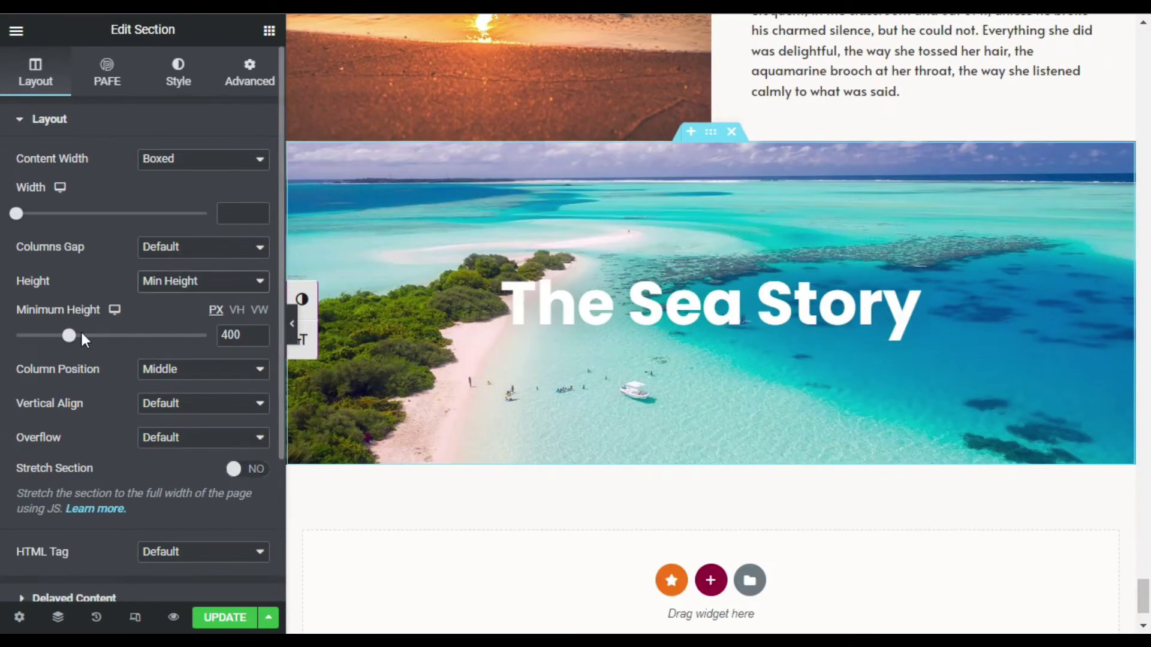
mouse_move(81, 336)
left_mouse_down()
mouse_move(72, 336)
mouse_move(90, 337)
left_mouse_up()
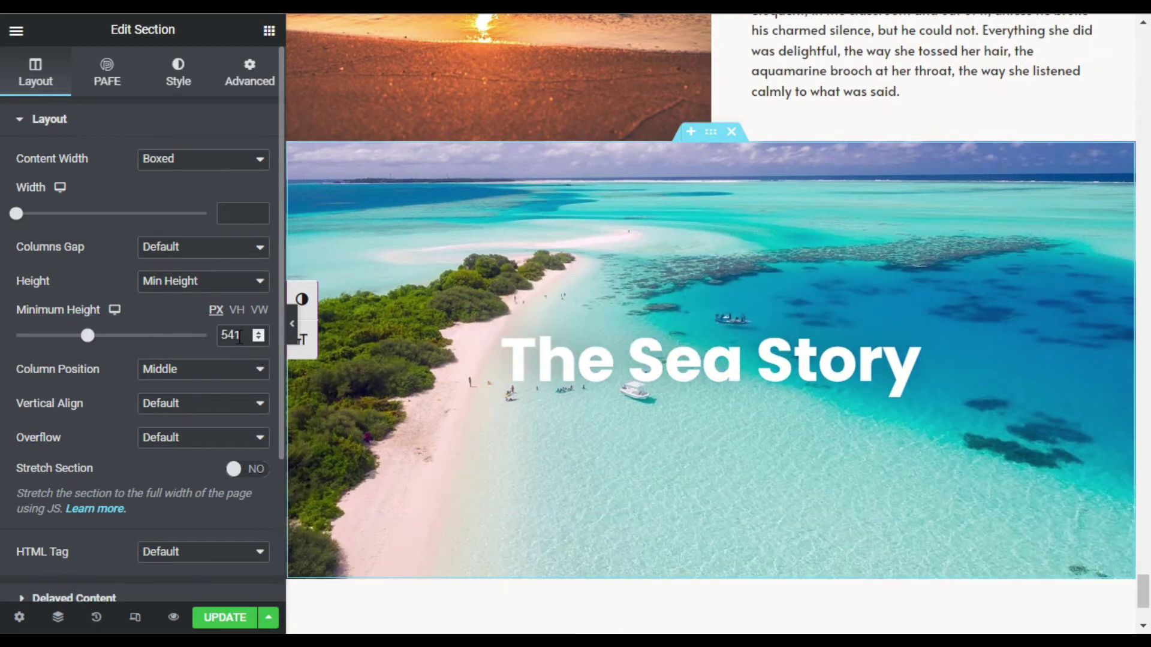
left_click_drag(230, 335, 243, 335)
type("50")
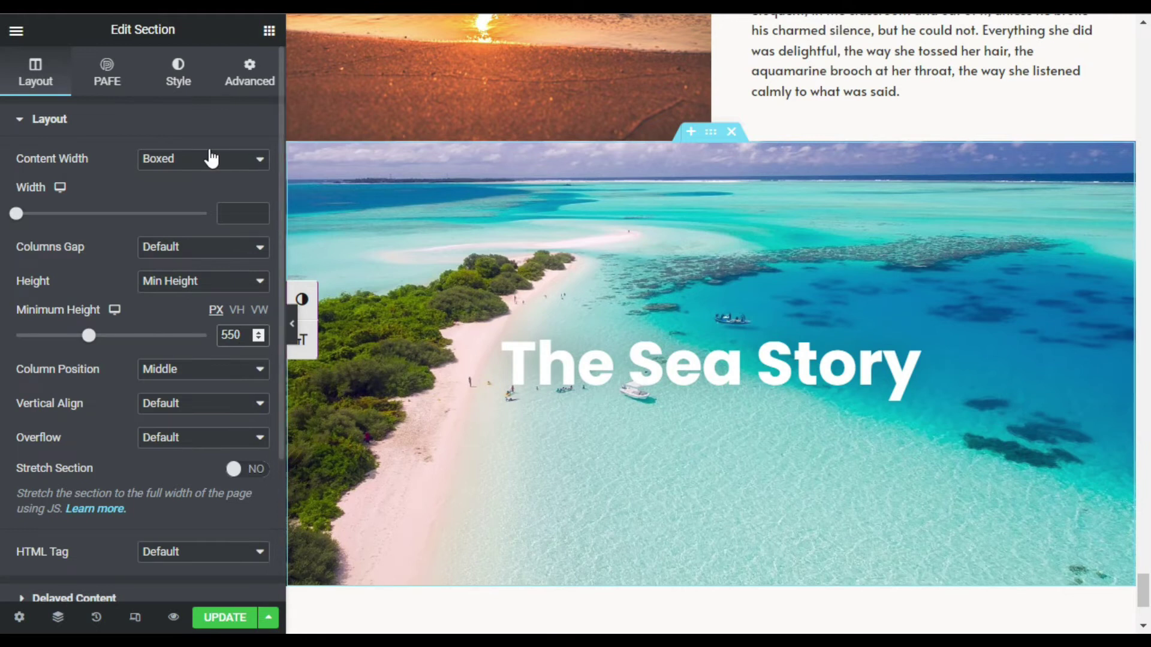
Change the pasted section's background image to tree-2363340_1920.jpg and set its position to Centre Left.
left_click(180, 83)
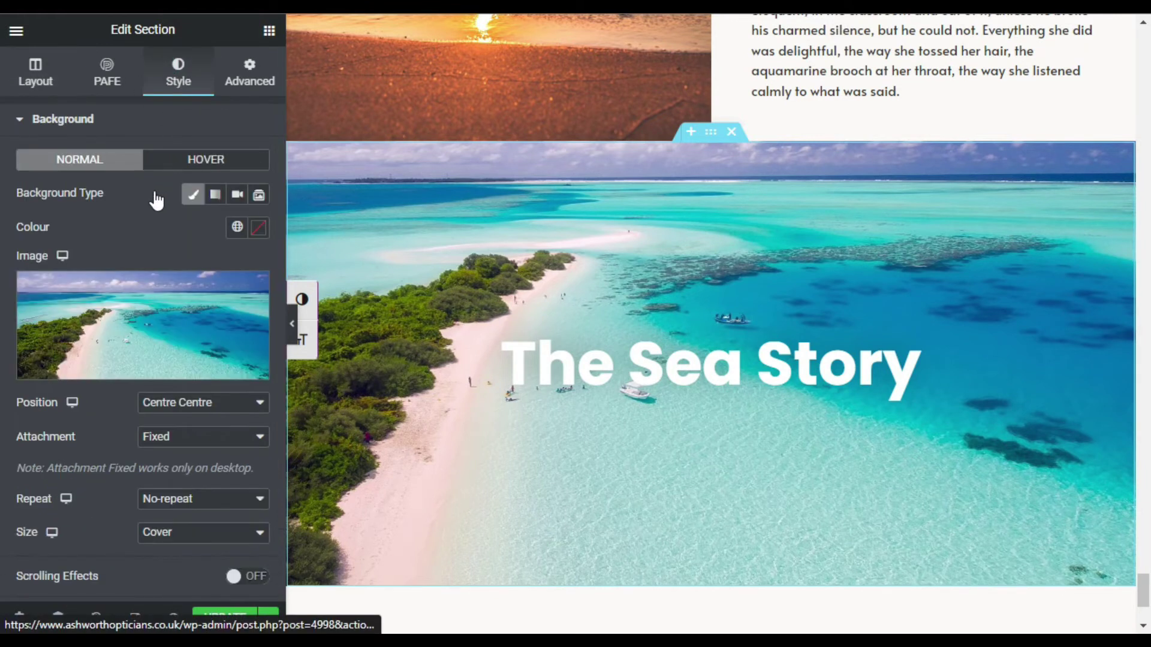
left_click(103, 370)
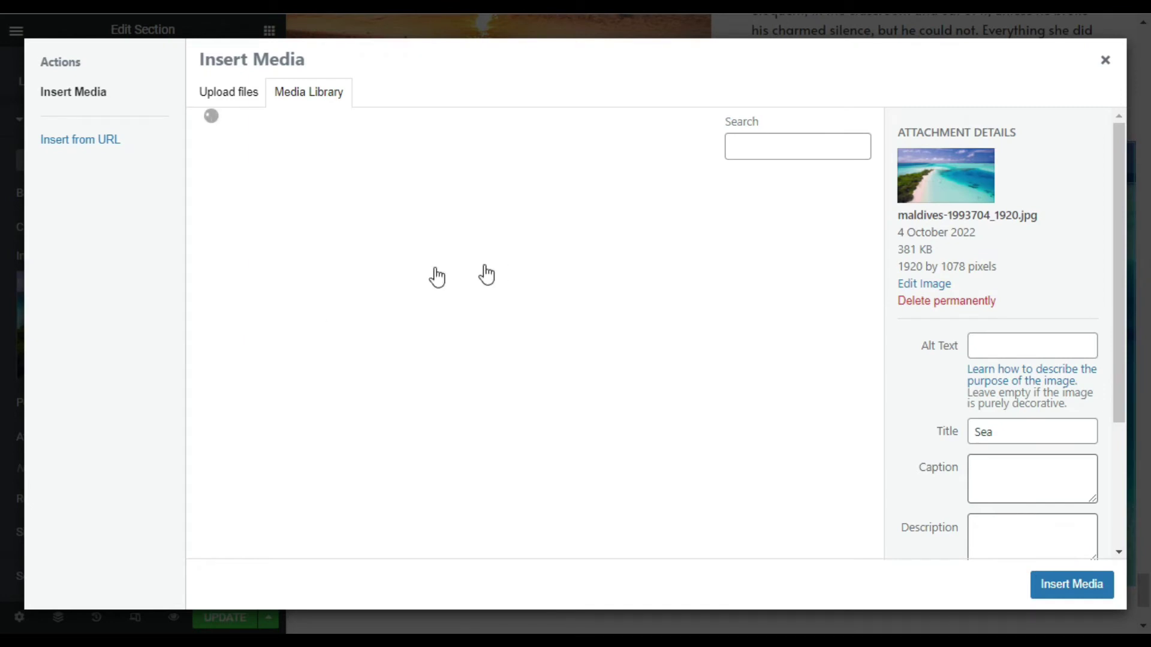
scroll(393, 289, "down", 4)
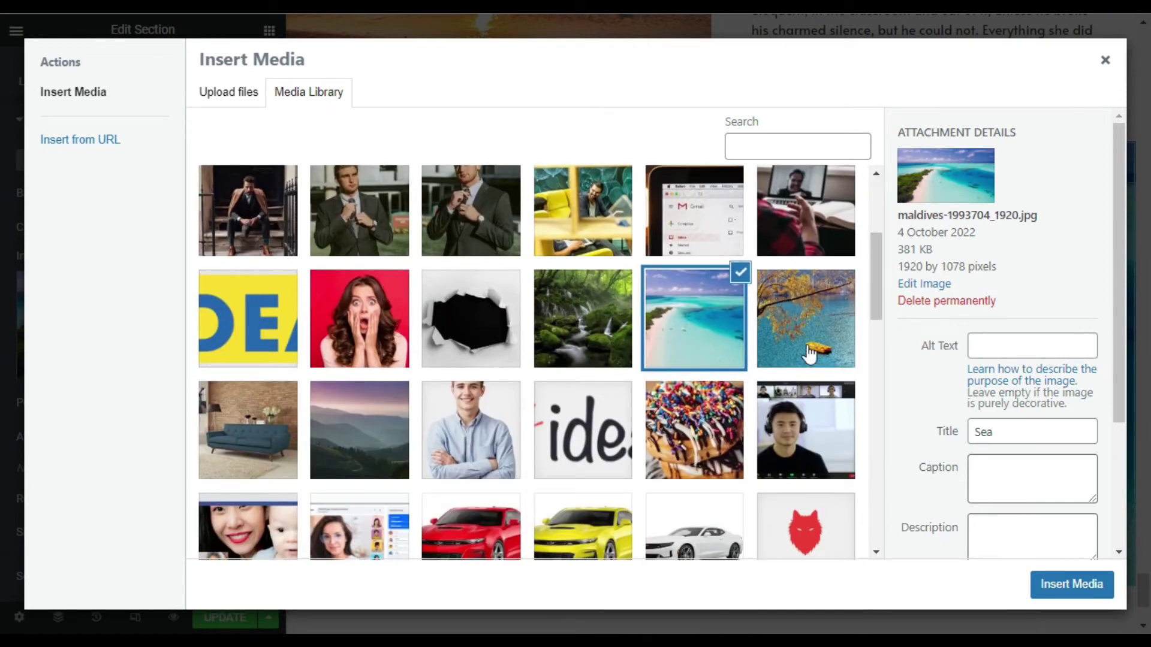
left_click(809, 354)
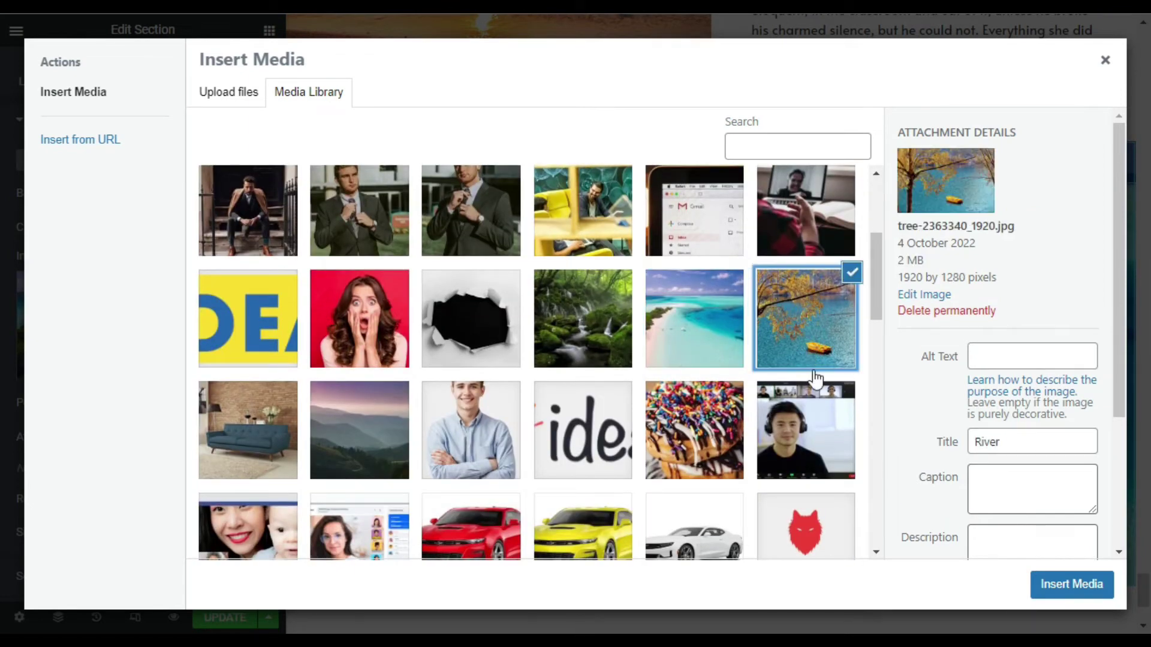
left_click(1061, 586)
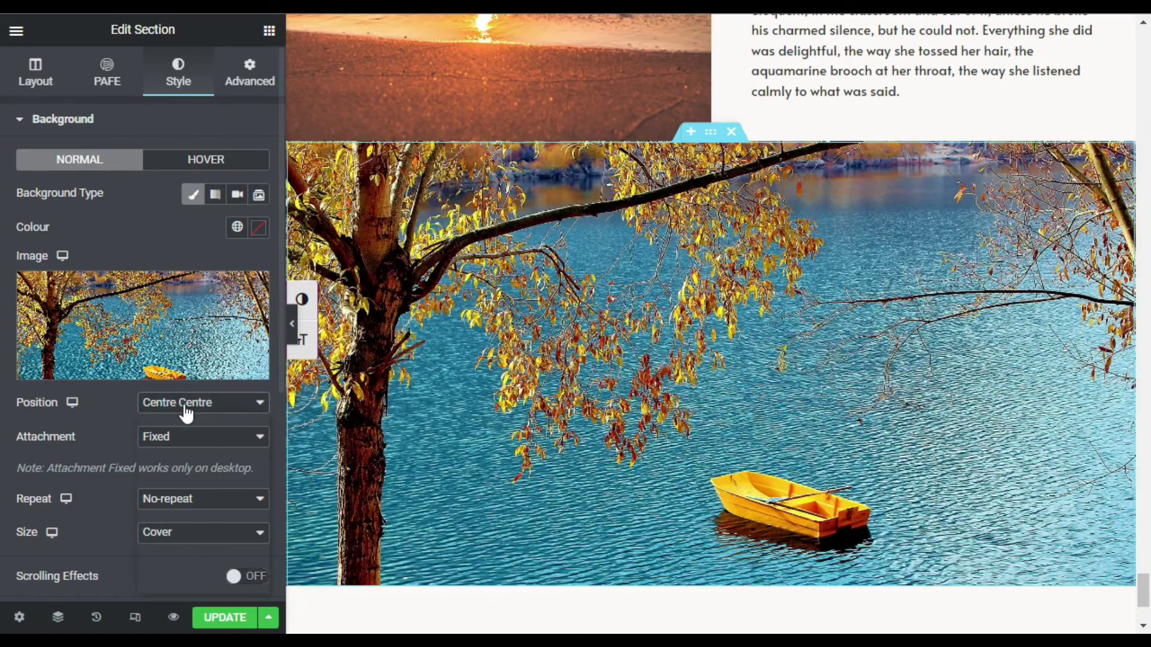
left_click(185, 406)
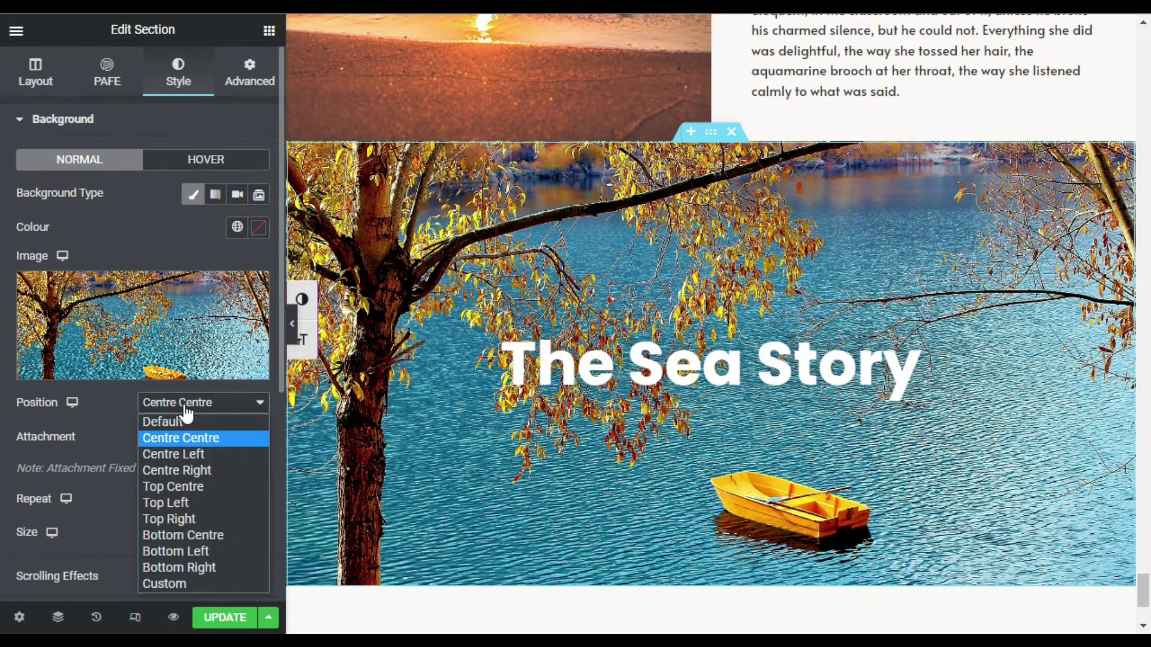
left_click(192, 454)
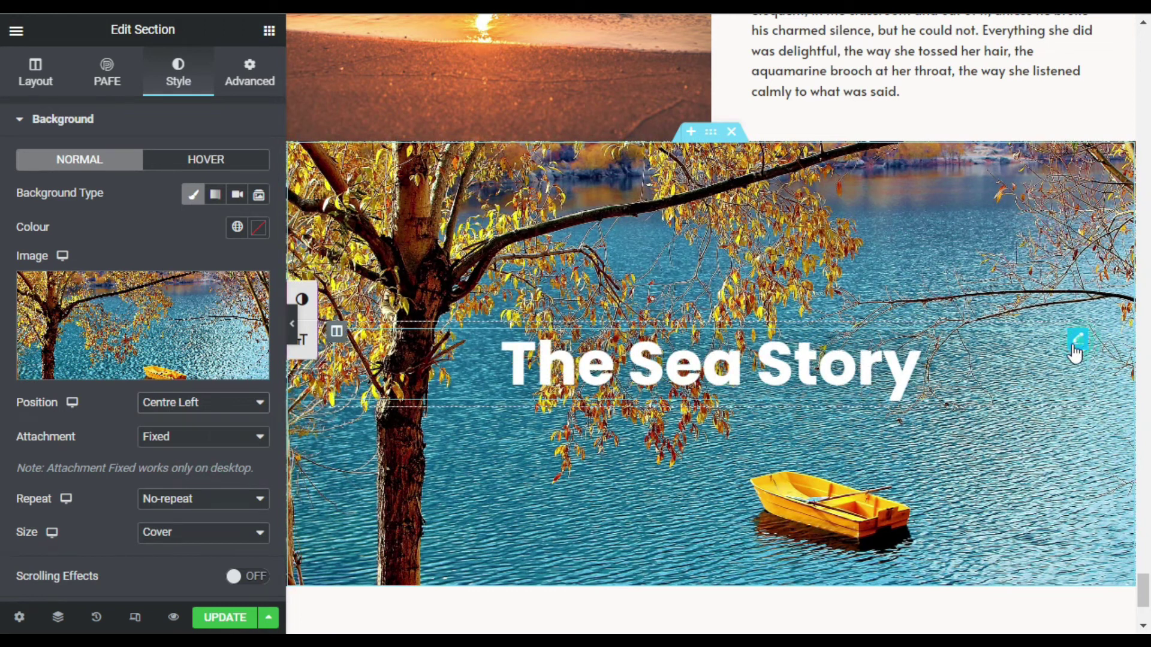
Change the heading over the yellow boat background to "Complition Of Creation".
left_click(1077, 345)
triple_click(114, 177)
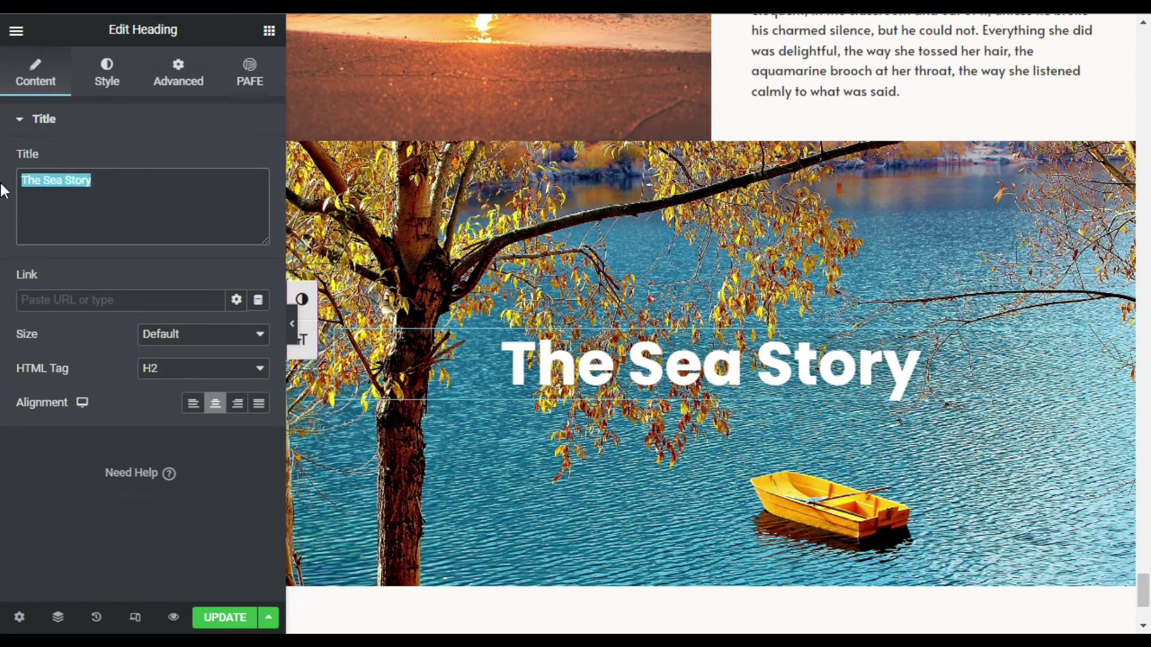
type("C")
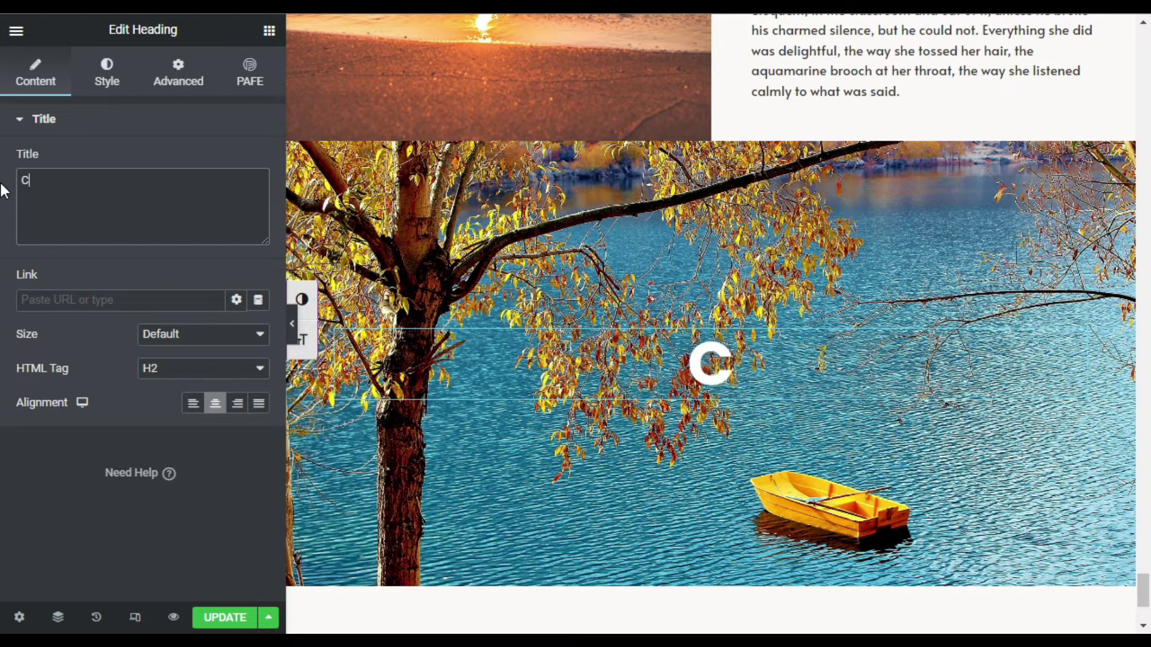
type("omliti")
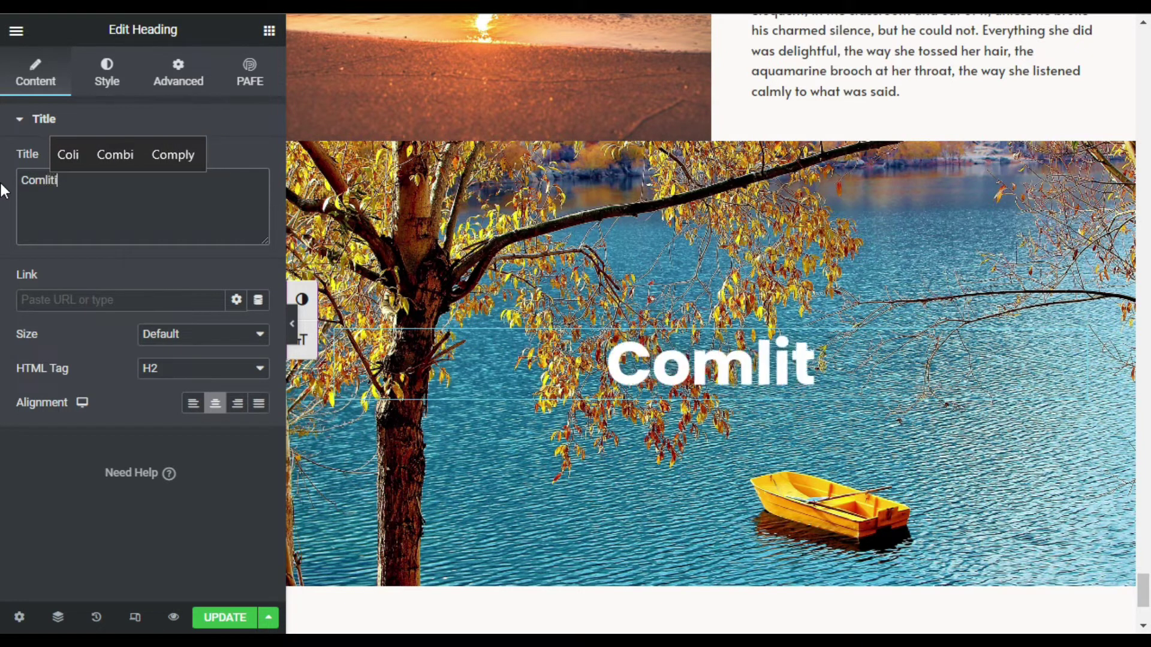
type("on Of Creat")
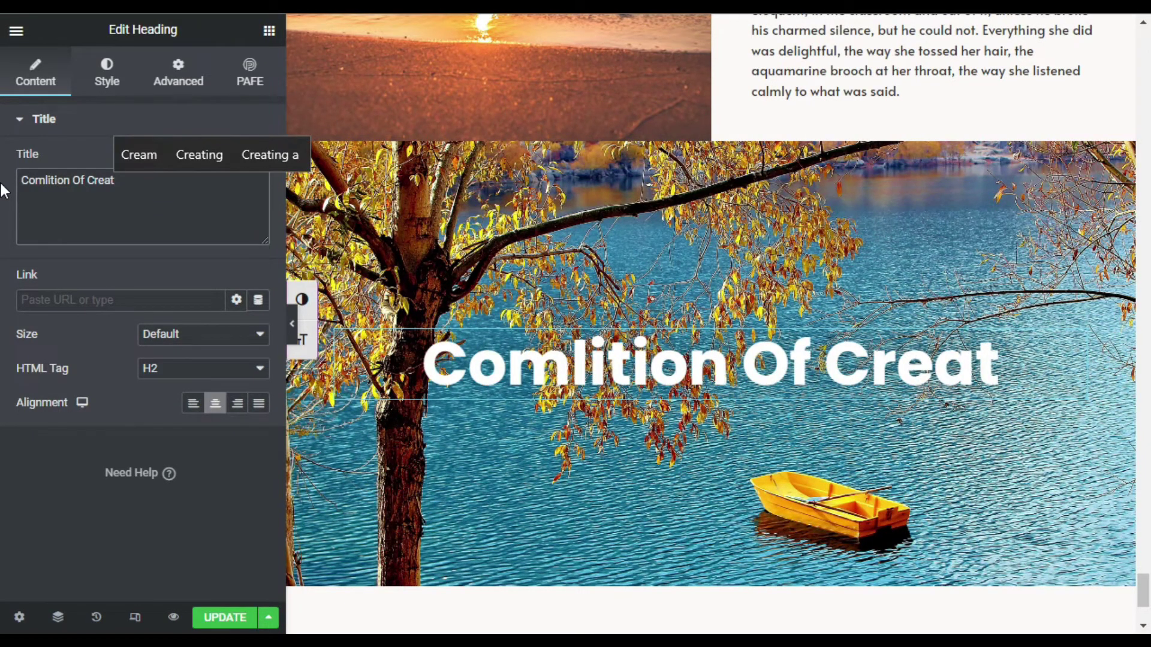
type("tion")
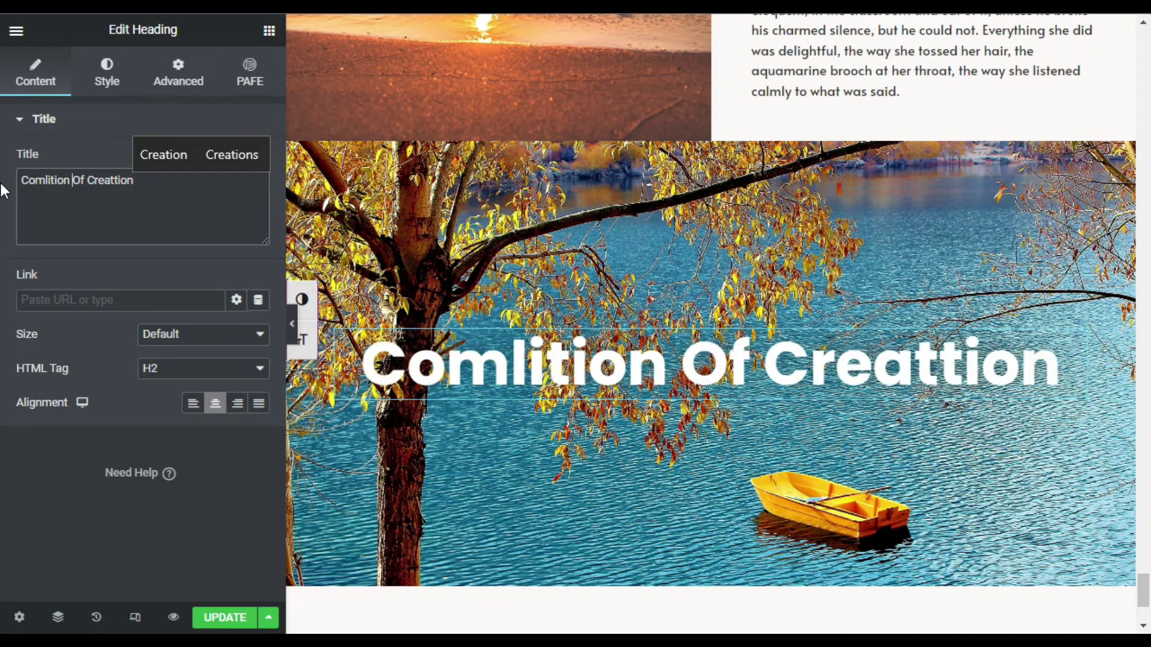
type("p")
left_click(118, 180)
key("BackSpace")
scroll(394, 260, "up", 1)
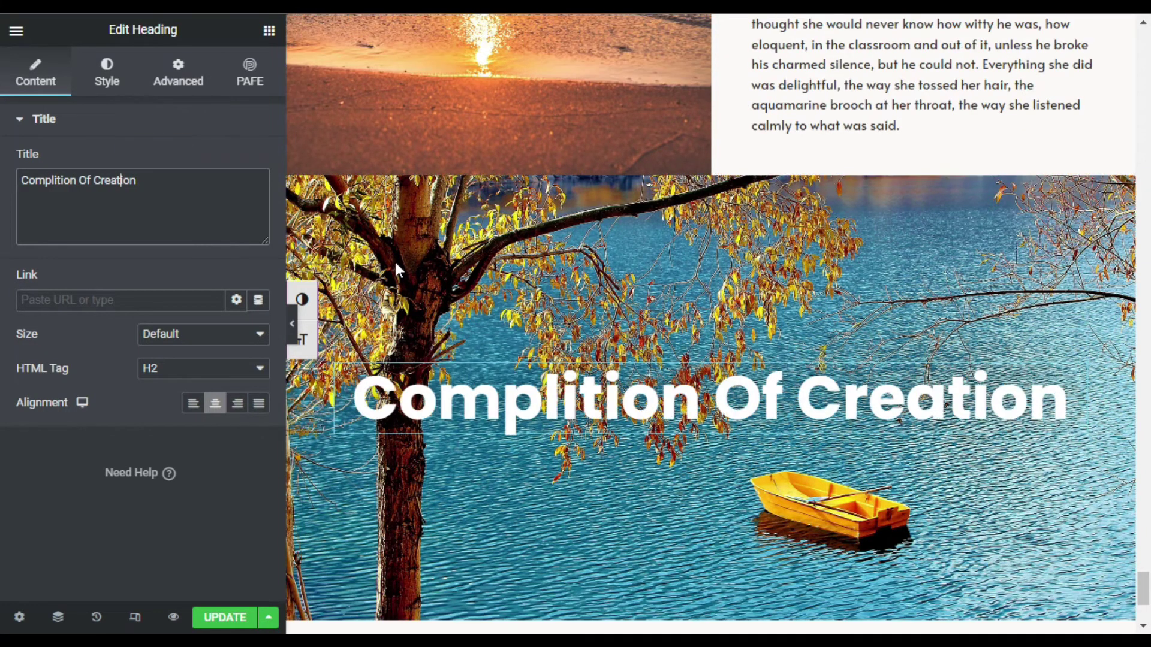
scroll(707, 447, "down", 3)
scroll(707, 447, "up", 3)
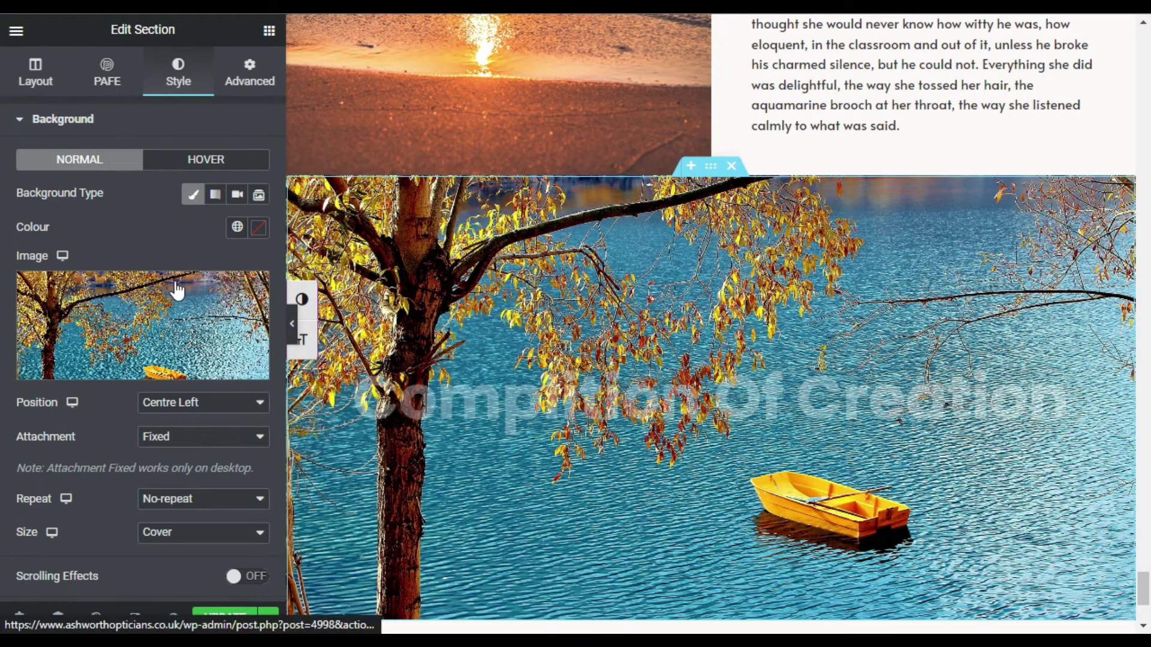
Add a classic background overlay in black (#000000) to the Complition Of Creation section.
scroll(180, 290, "down", 5)
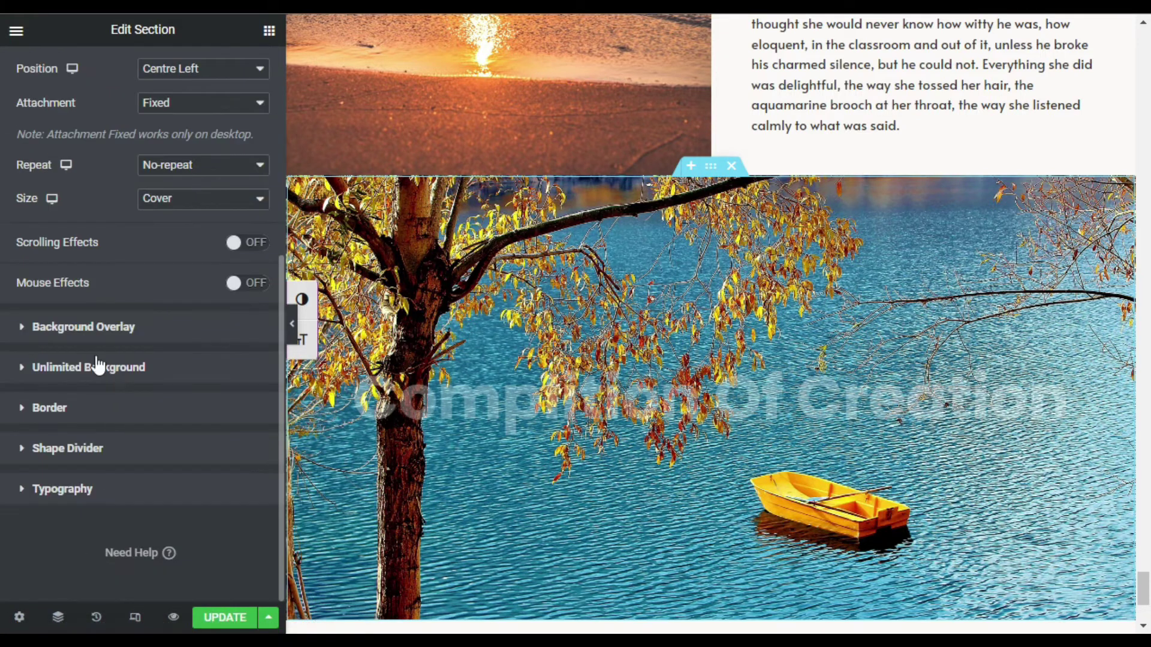
left_click(96, 332)
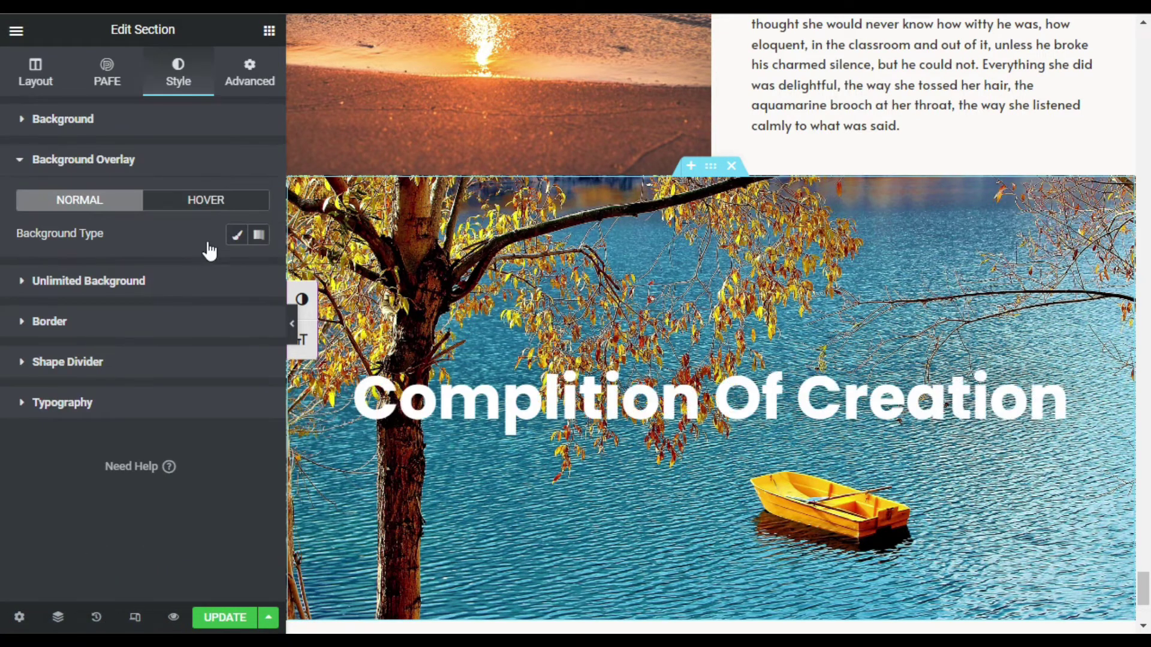
left_click(237, 235)
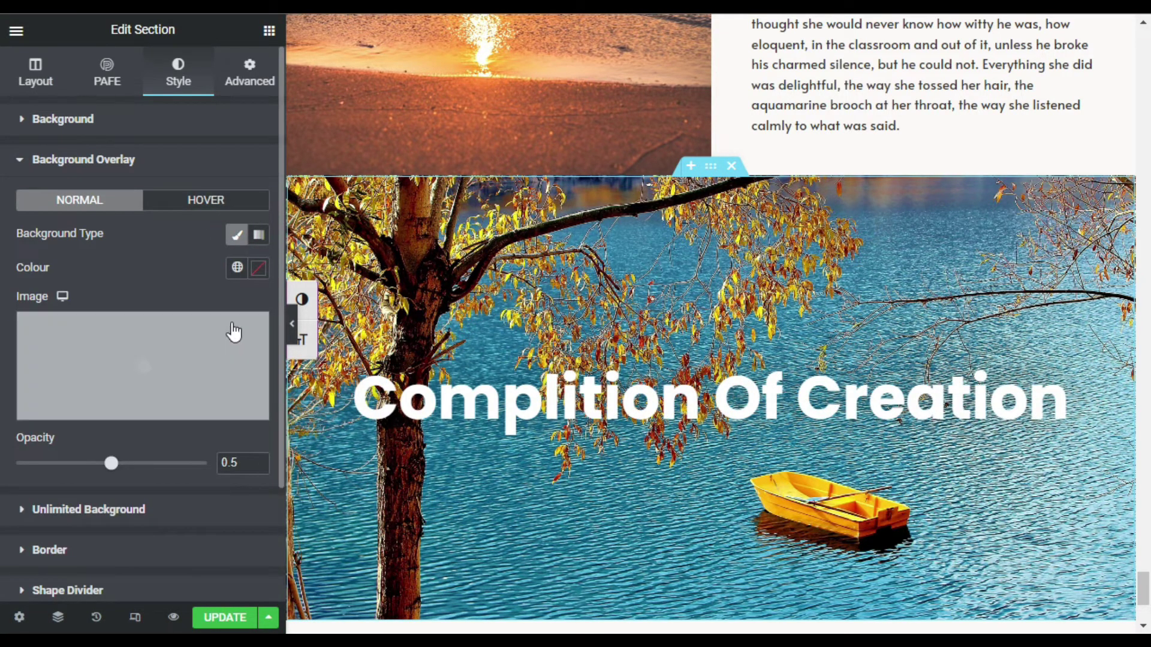
left_click(260, 269)
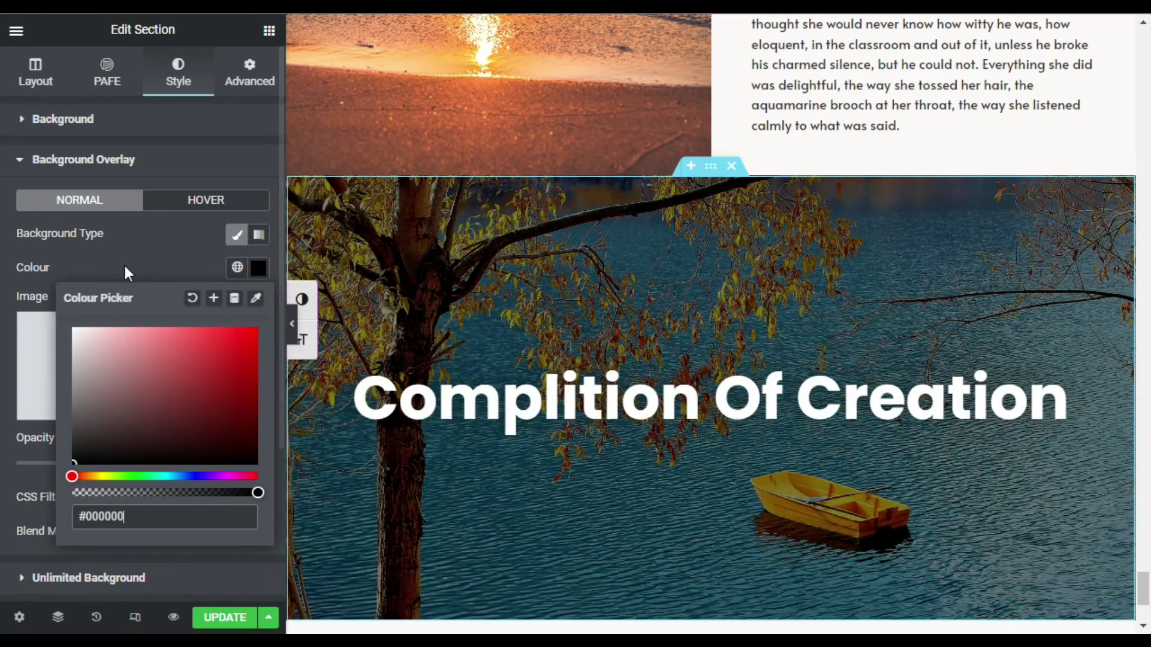
left_click(146, 253)
Set the opacity of the closing banner's background overlay to 0.35.
left_click(238, 462)
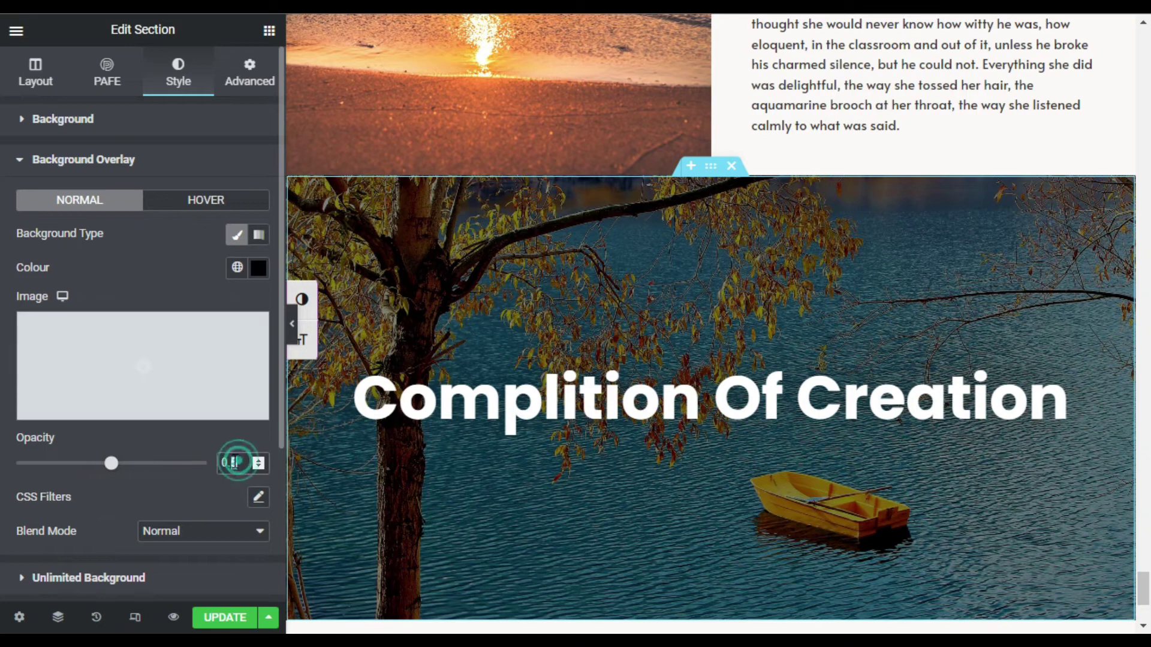
type("35")
scroll(485, 308, "up", 5)
scroll(486, 314, "down", 10)
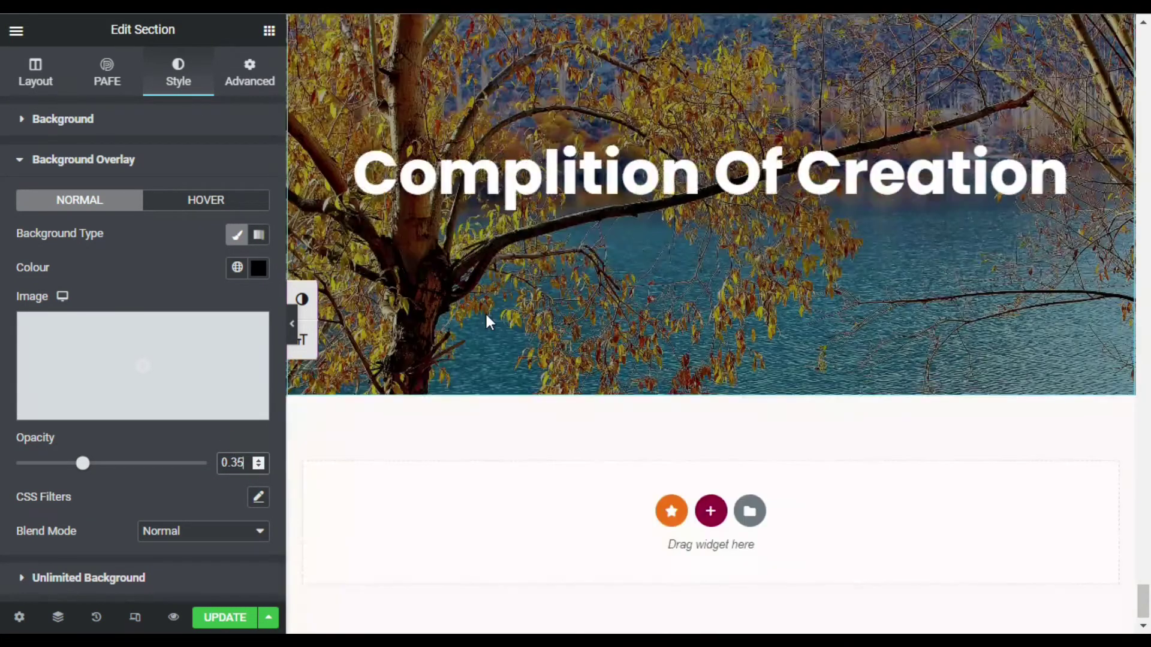
scroll(535, 352, "up", 5)
scroll(537, 358, "down", 4)
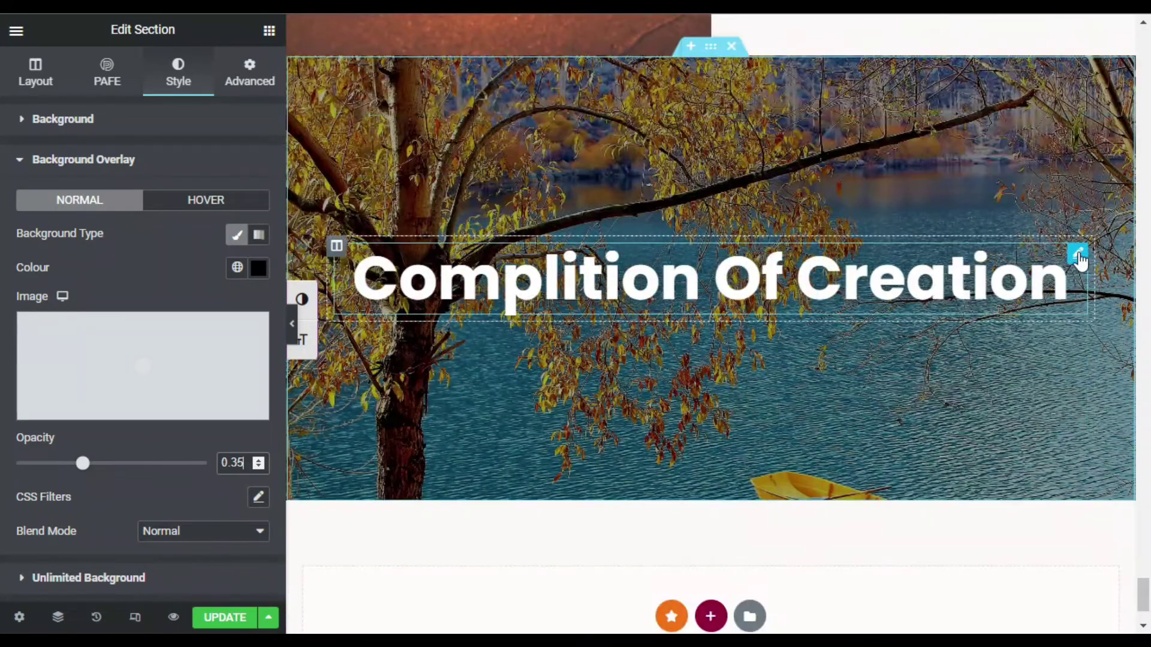
Set the typography size of the "Complition Of Creation" heading to 50 px.
left_click(1077, 255)
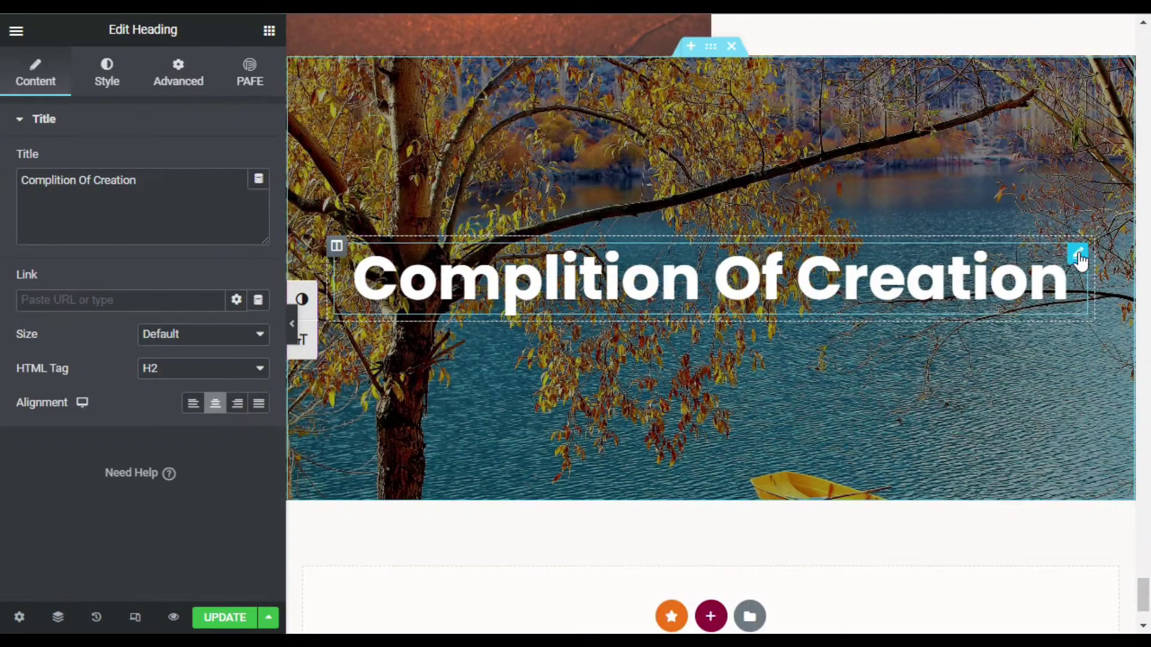
left_click(91, 78)
left_click(258, 193)
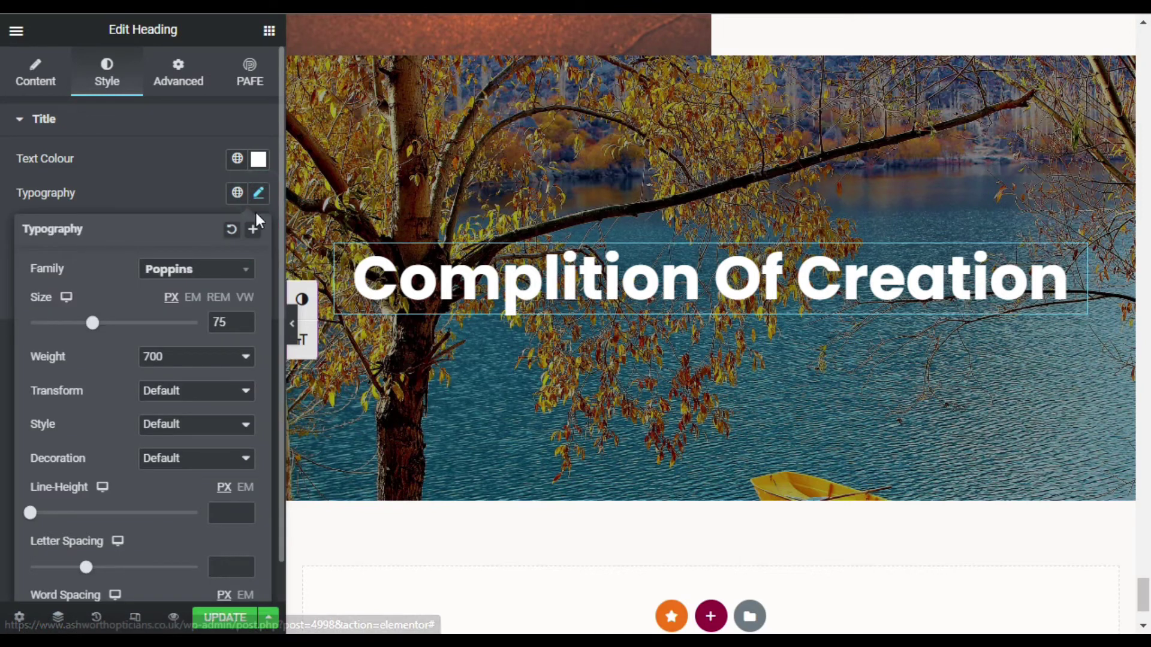
left_click_drag(224, 329, 209, 330)
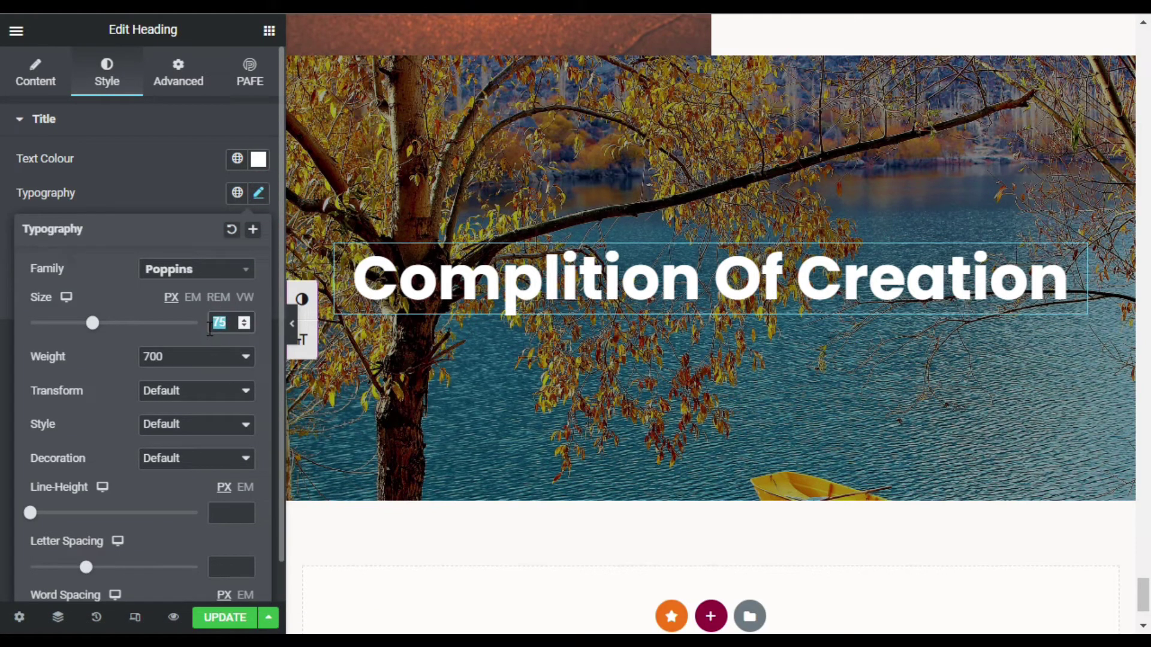
type("50")
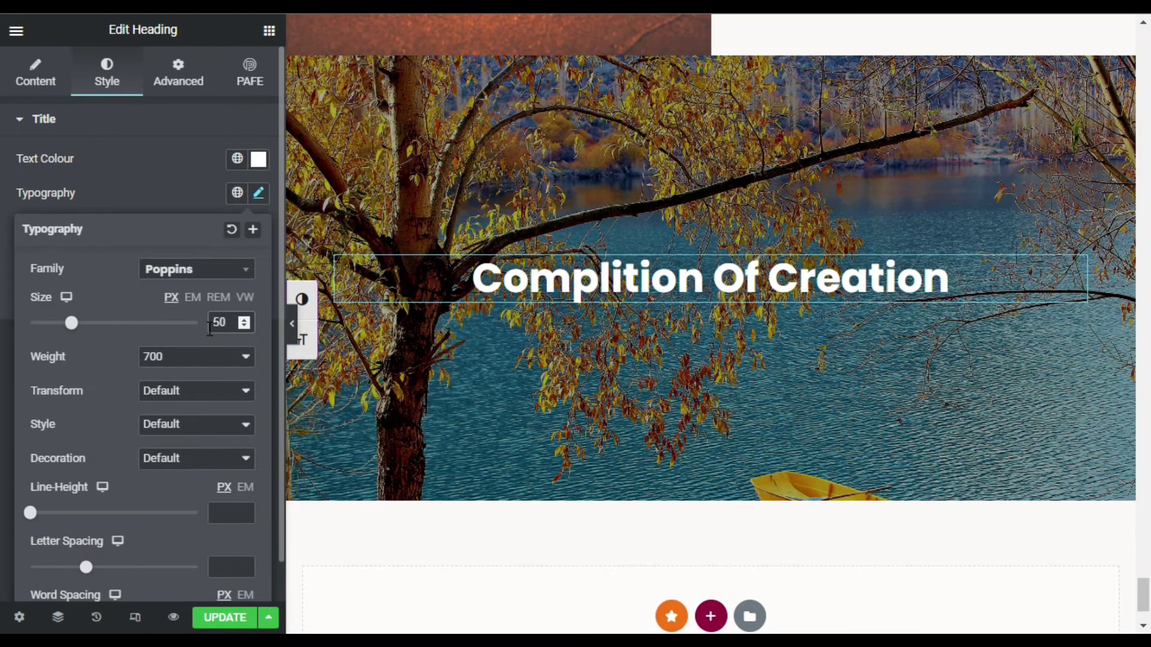
left_click(143, 169)
Update the page to save all changes and open its preview.
scroll(846, 415, "down", 2)
scroll(846, 416, "up", 15)
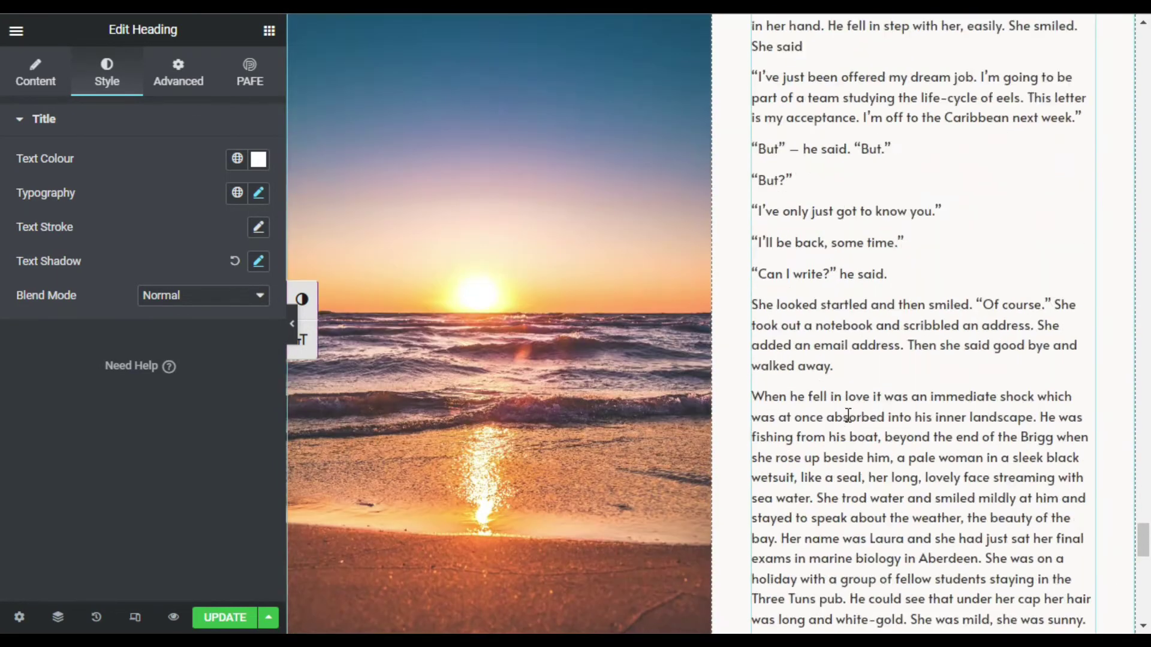
scroll(1092, 450, "up", 15)
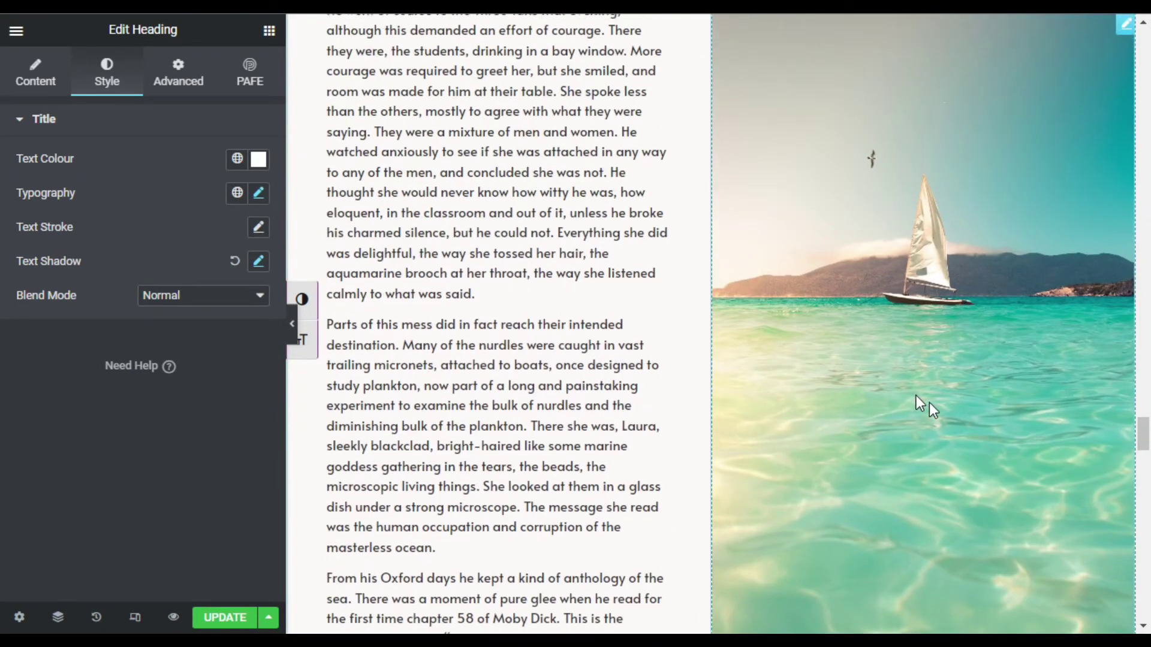
scroll(727, 321, "up", 10)
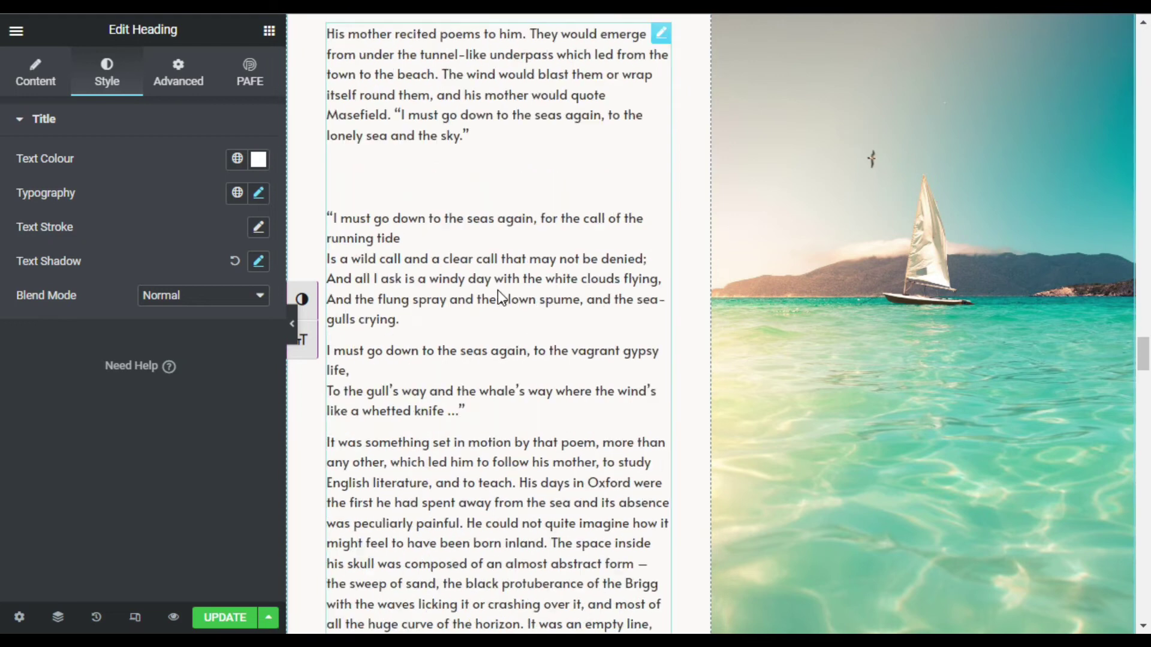
scroll(641, 370, "up", 20)
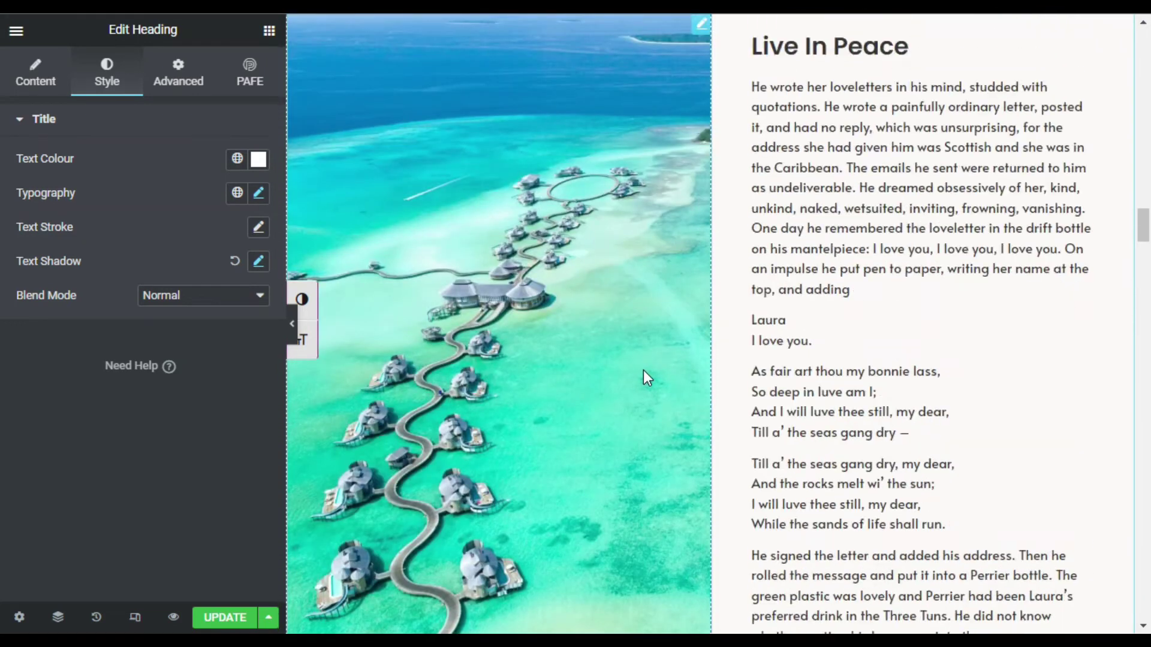
scroll(642, 369, "up", 13)
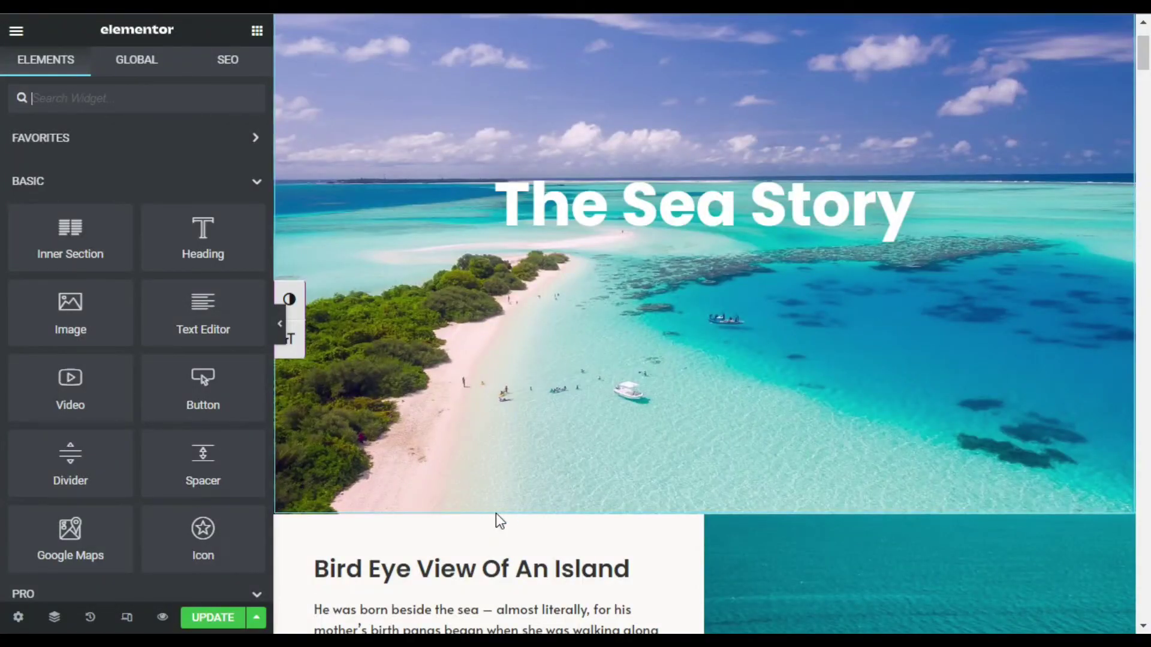
left_click(204, 624)
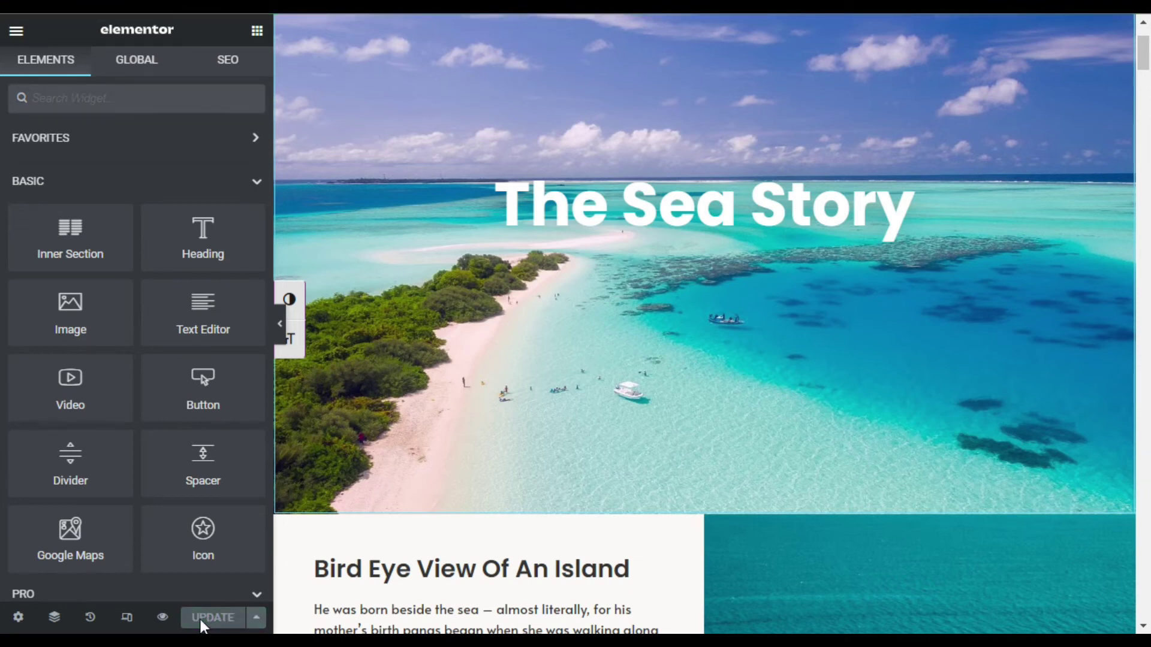
left_click(162, 616)
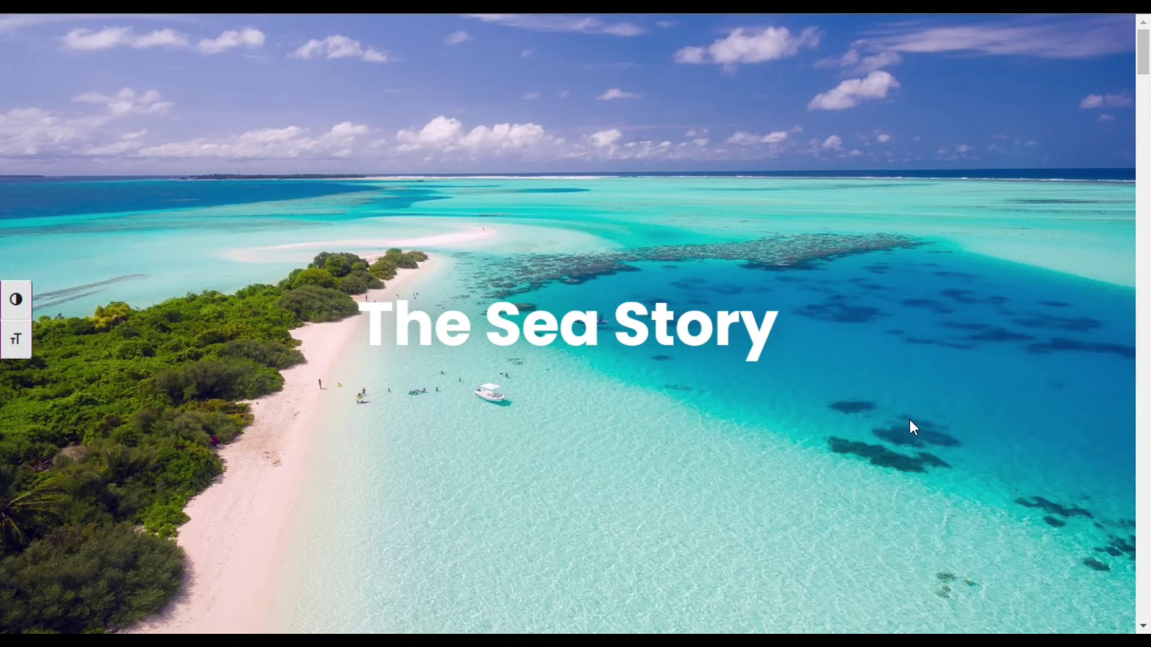
Examine the previewed page from hero to closing banner, checking the fixed backgrounds and the sticky images beside the story text.
scroll(911, 426, "down", 4)
scroll(606, 330, "down", 4)
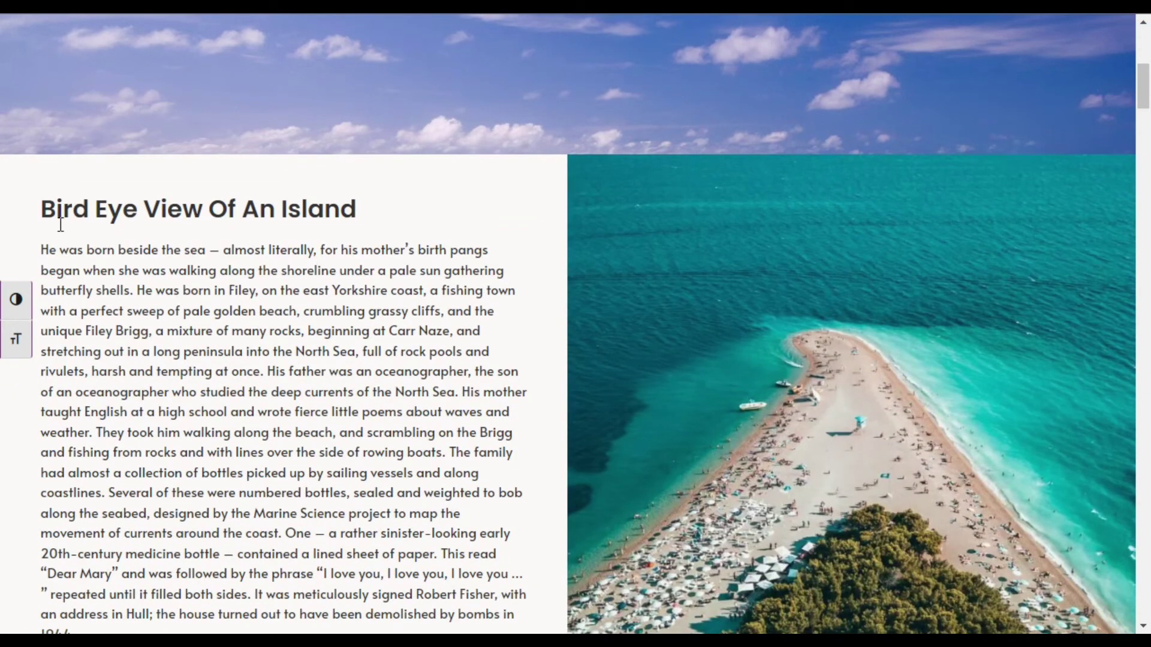
scroll(345, 387, "down", 5)
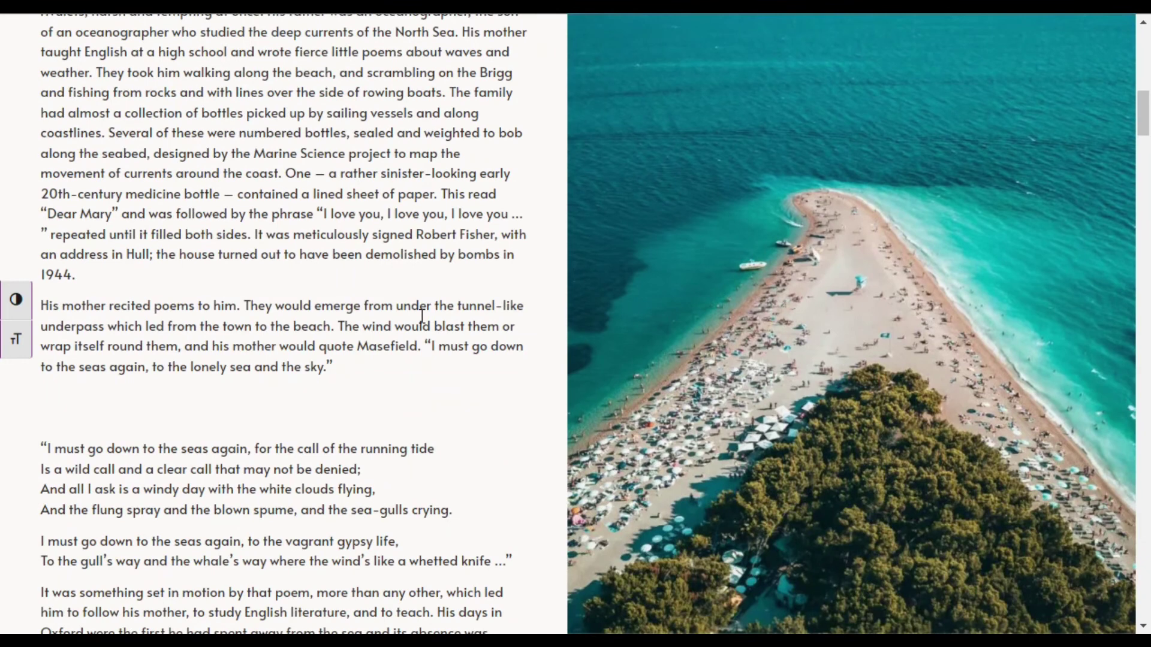
scroll(422, 316, "down", 2)
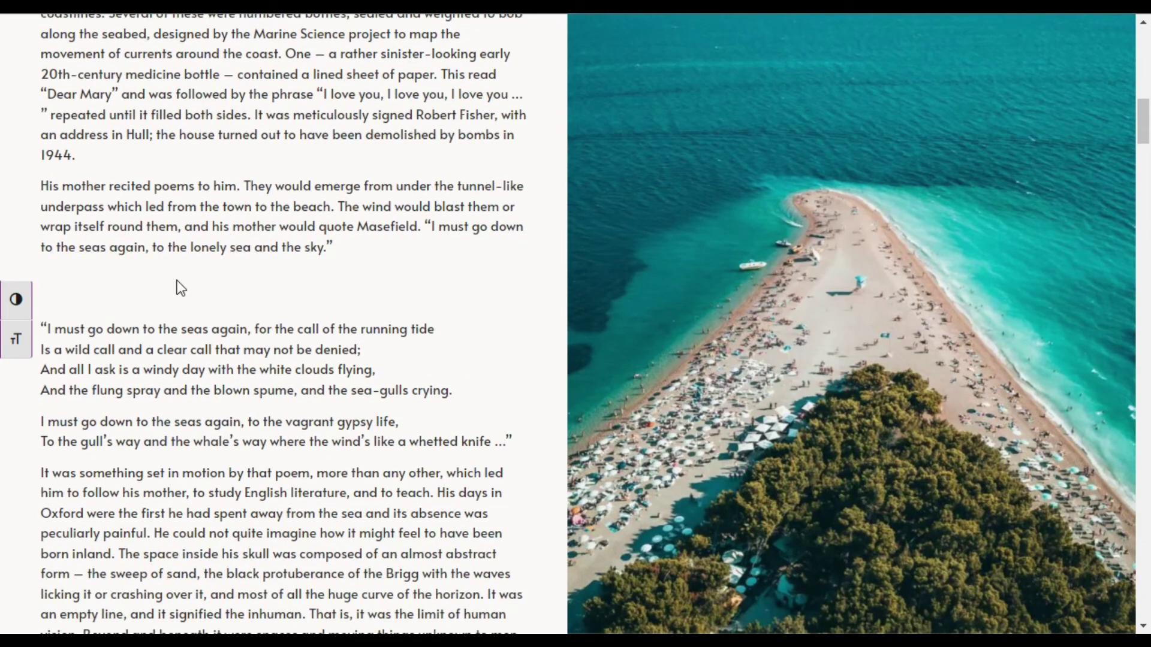
scroll(181, 288, "down", 15)
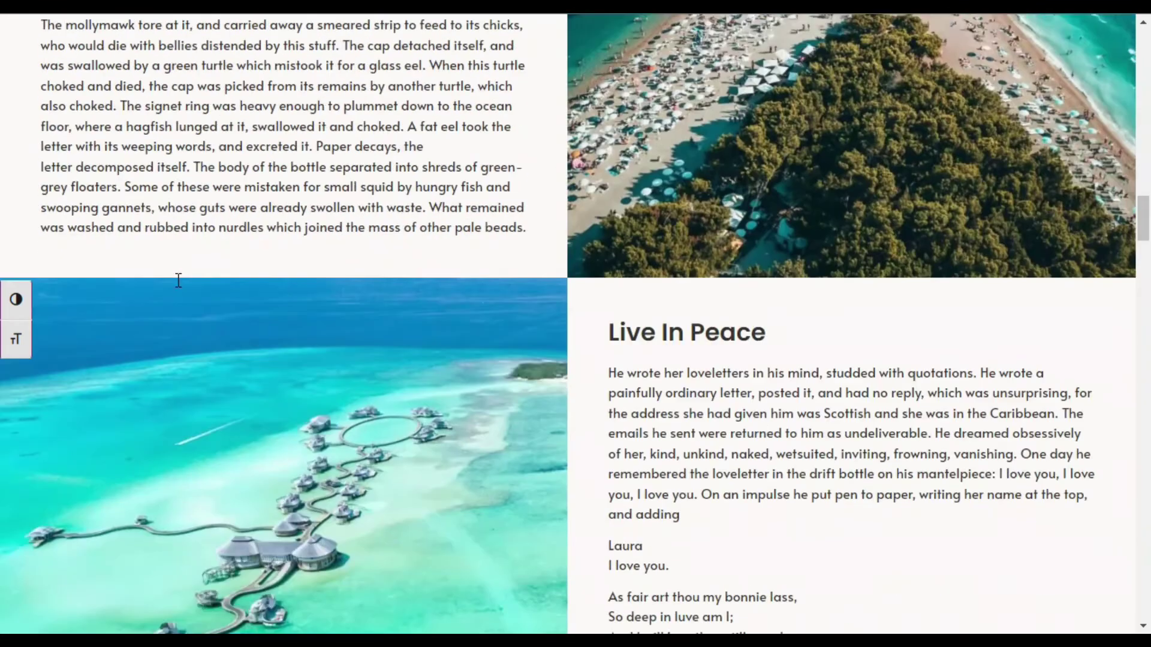
scroll(178, 282, "down", 12)
scroll(177, 279, "down", 15)
scroll(178, 282, "down", 15)
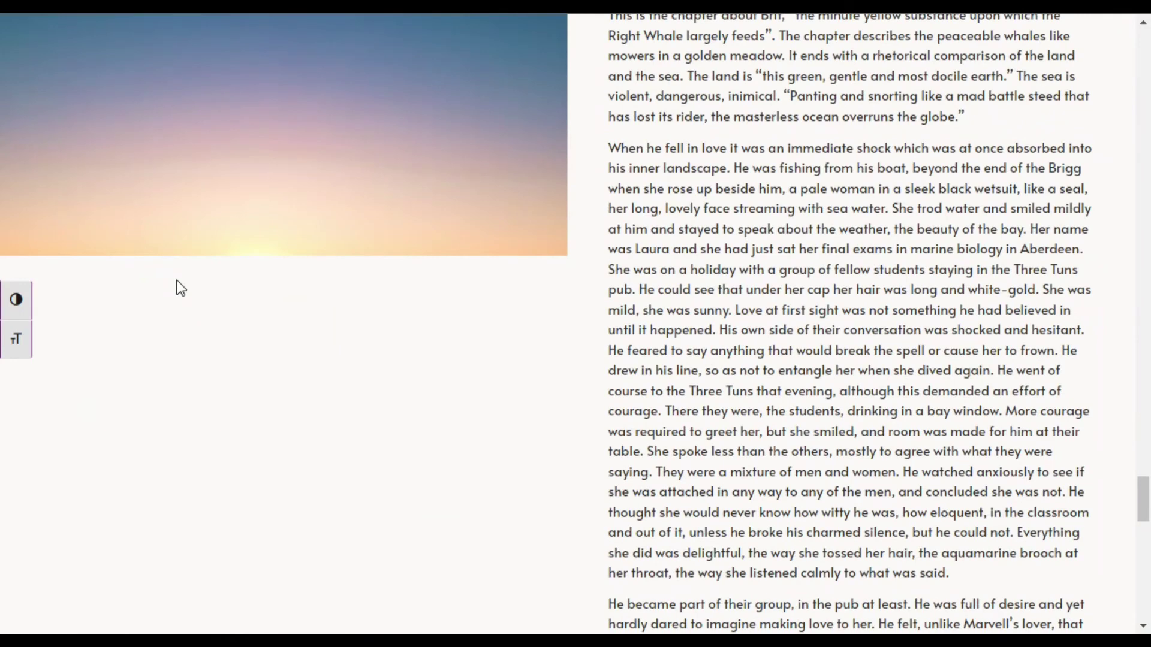
scroll(178, 287, "down", 6)
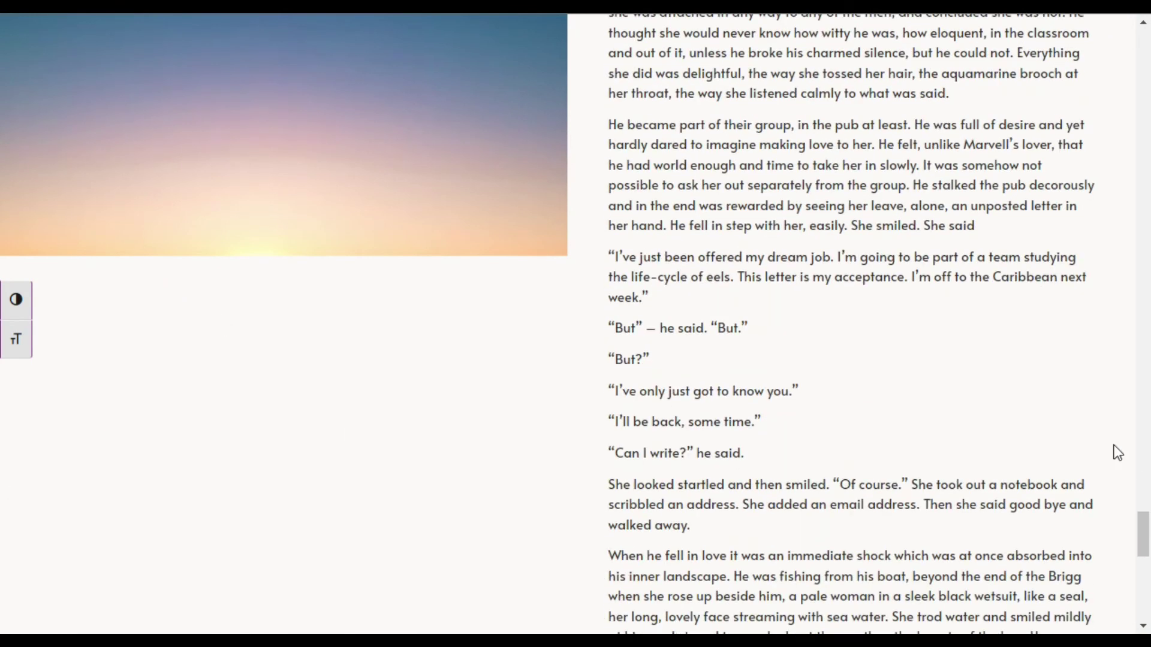
scroll(1106, 458, "down", 12)
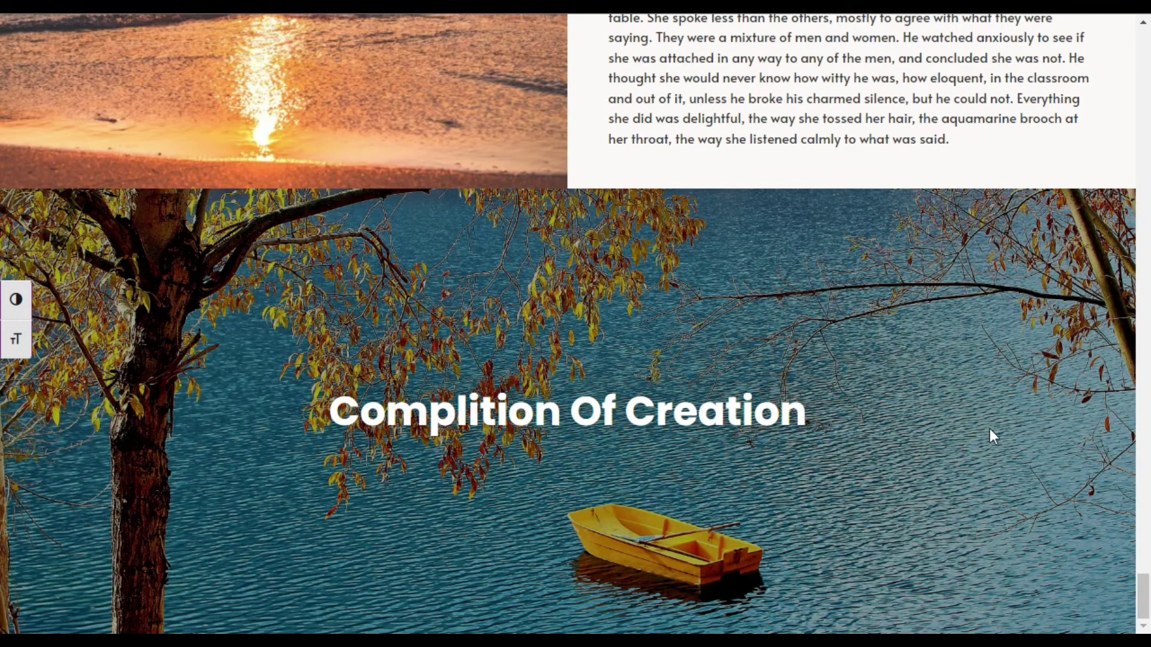
scroll(929, 397, "up", 5)
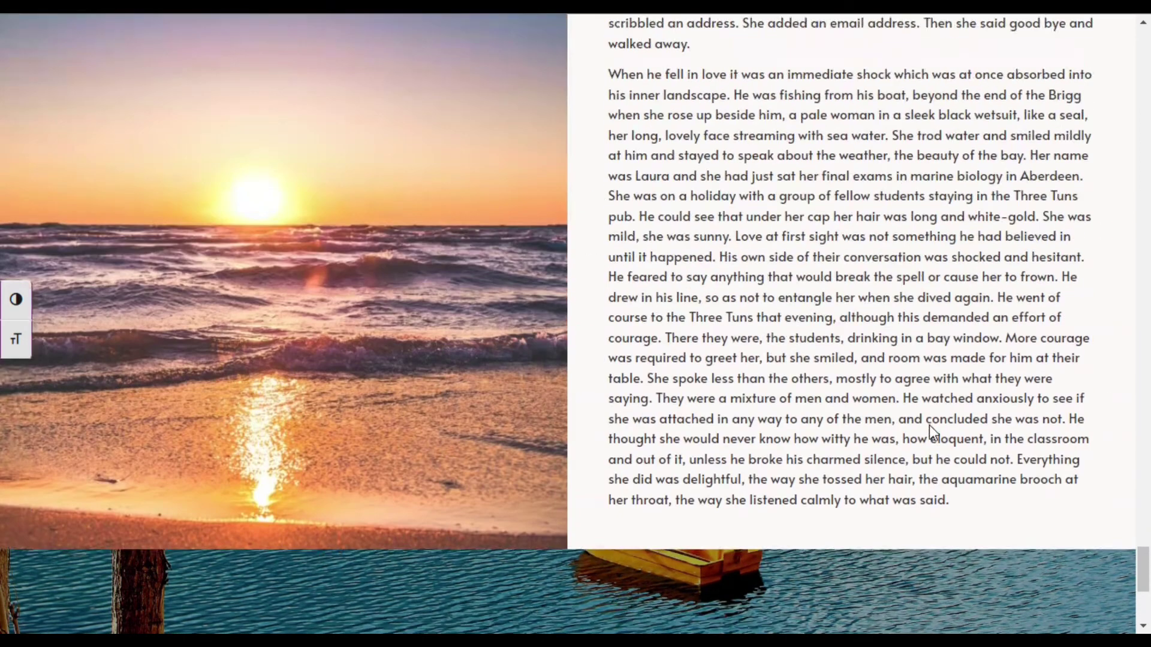
scroll(929, 426, "up", 3)
scroll(930, 424, "up", 8)
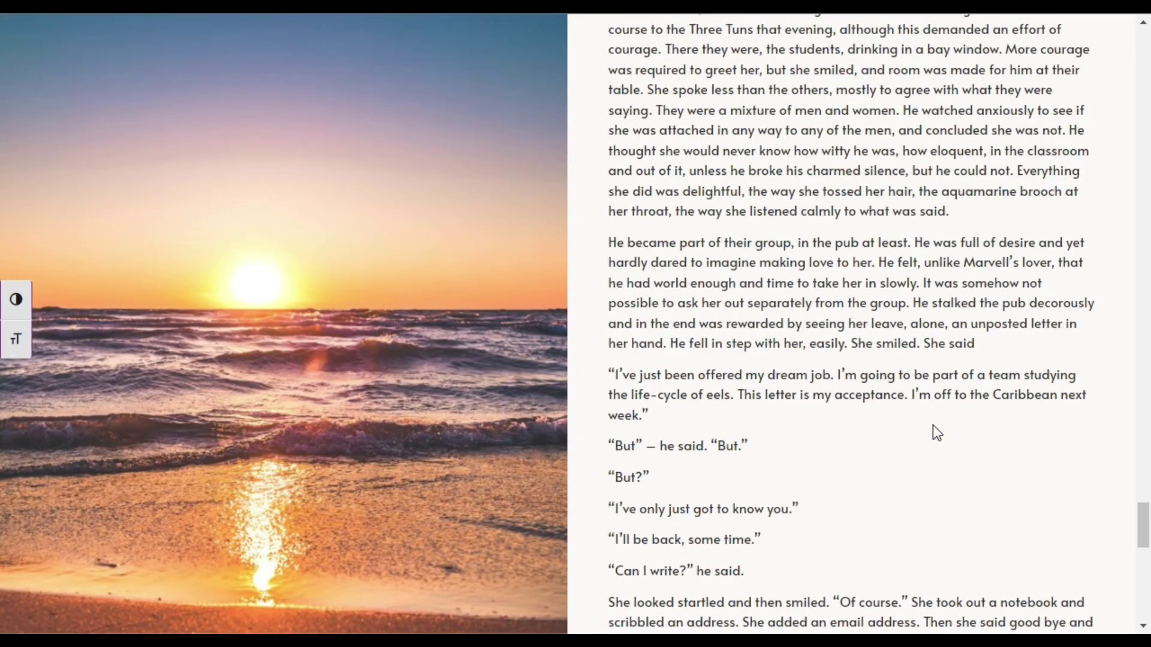
scroll(939, 432, "down", 7)
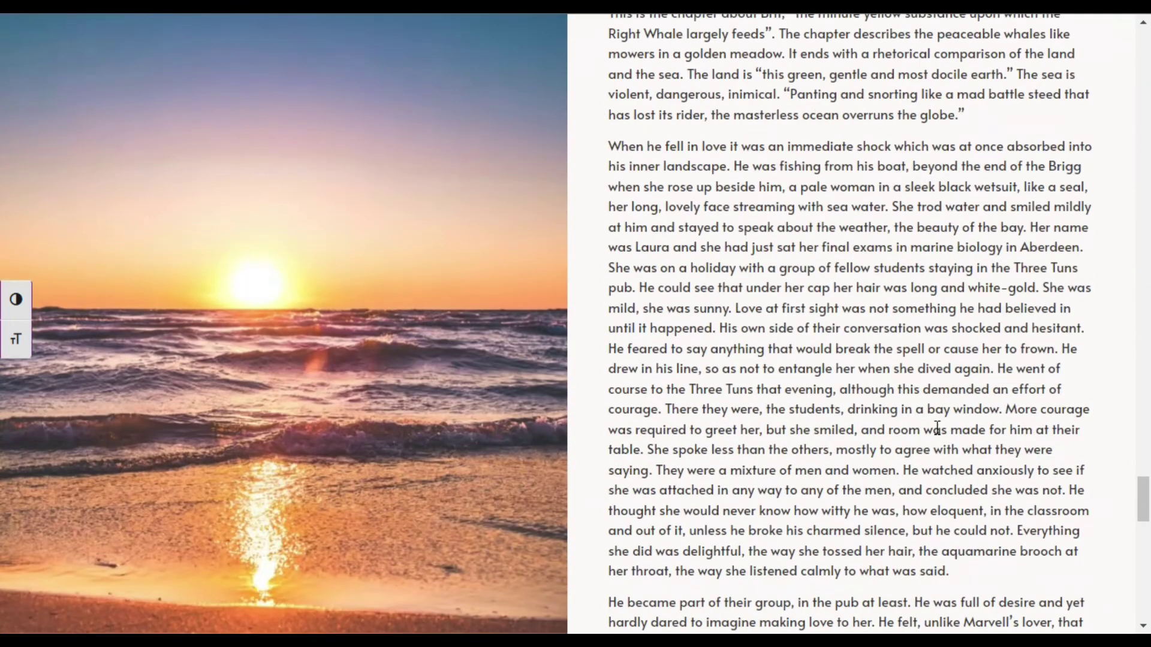